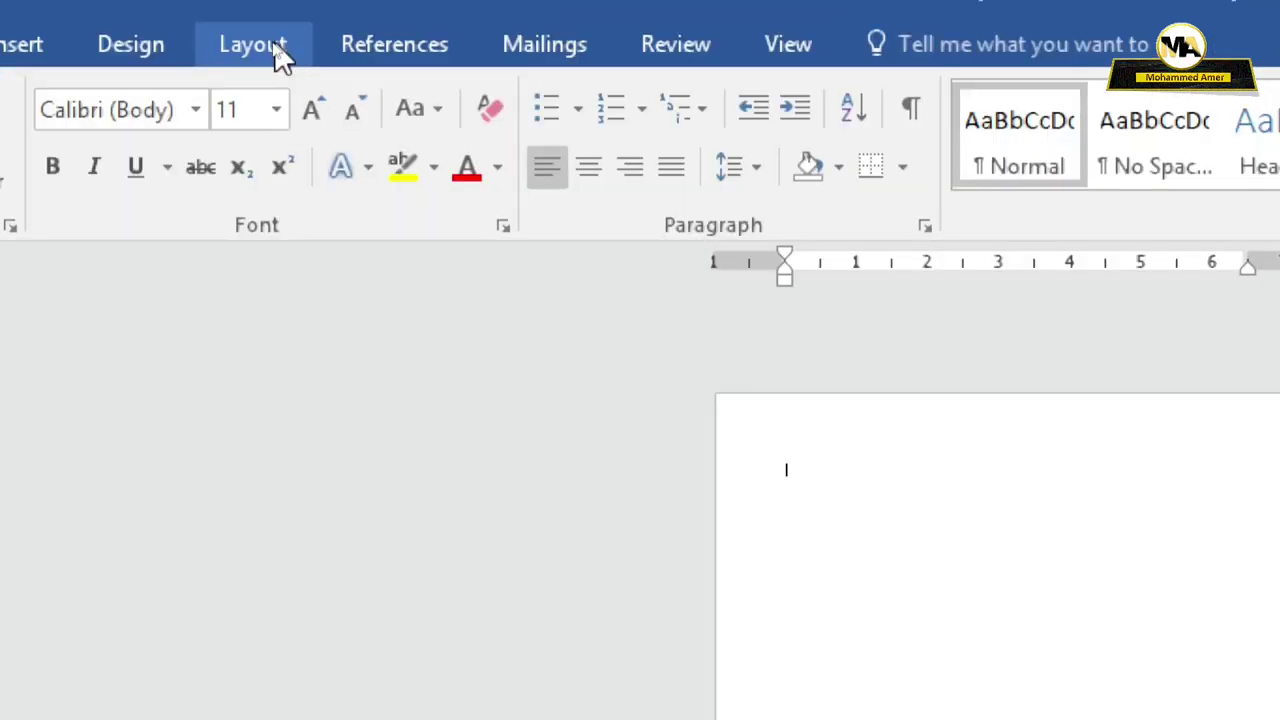
Step: Change the blank document's paper size to A4 (8.27" x 11.69") from Layout > Size
click(279, 55)
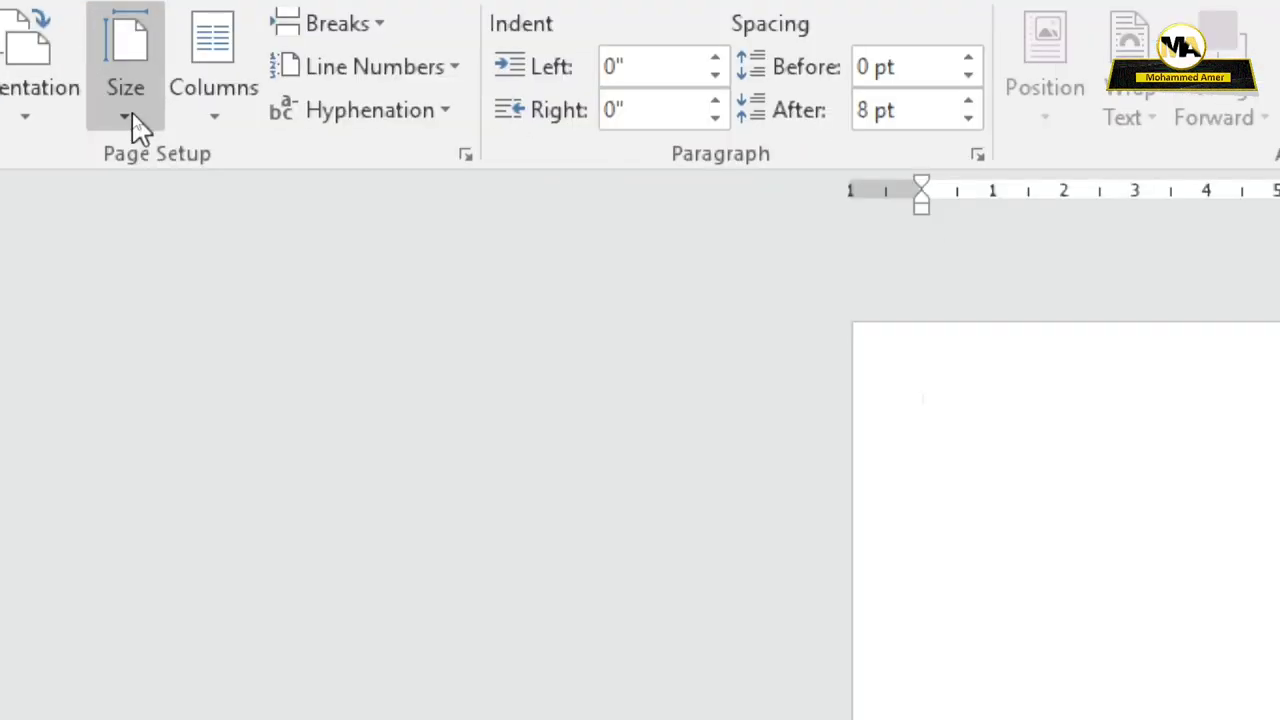
click(137, 125)
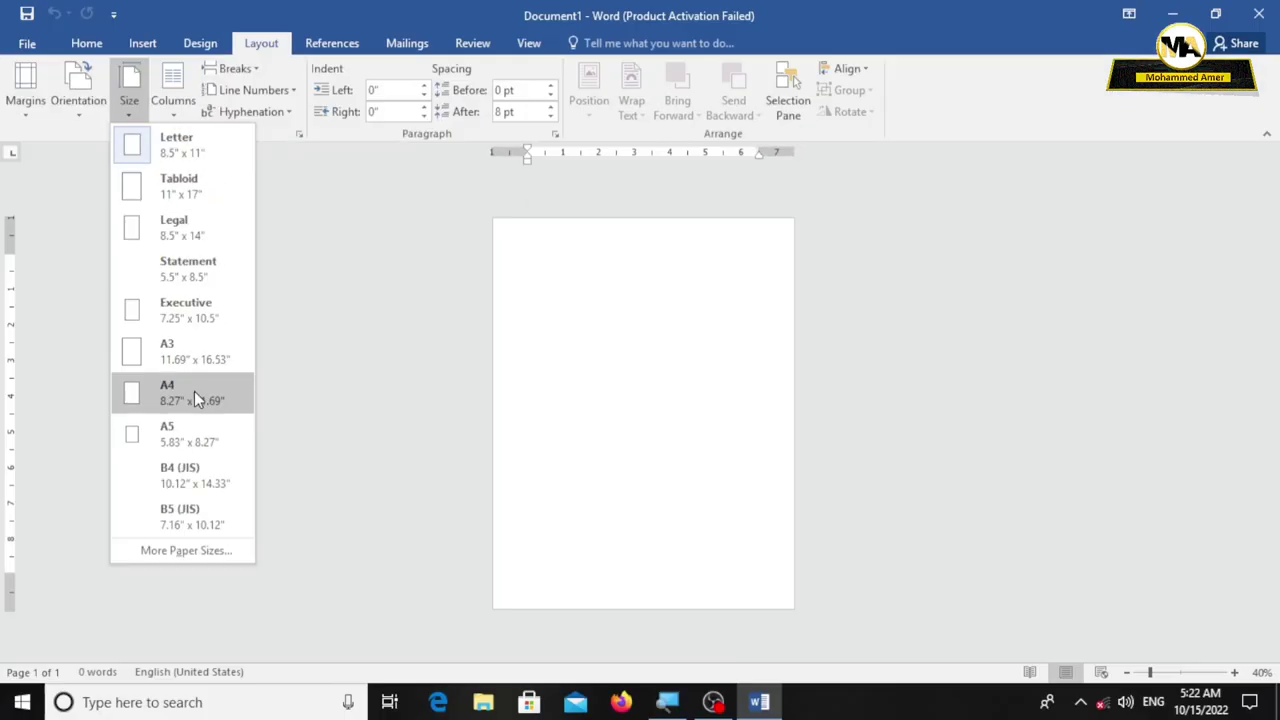
click(197, 395)
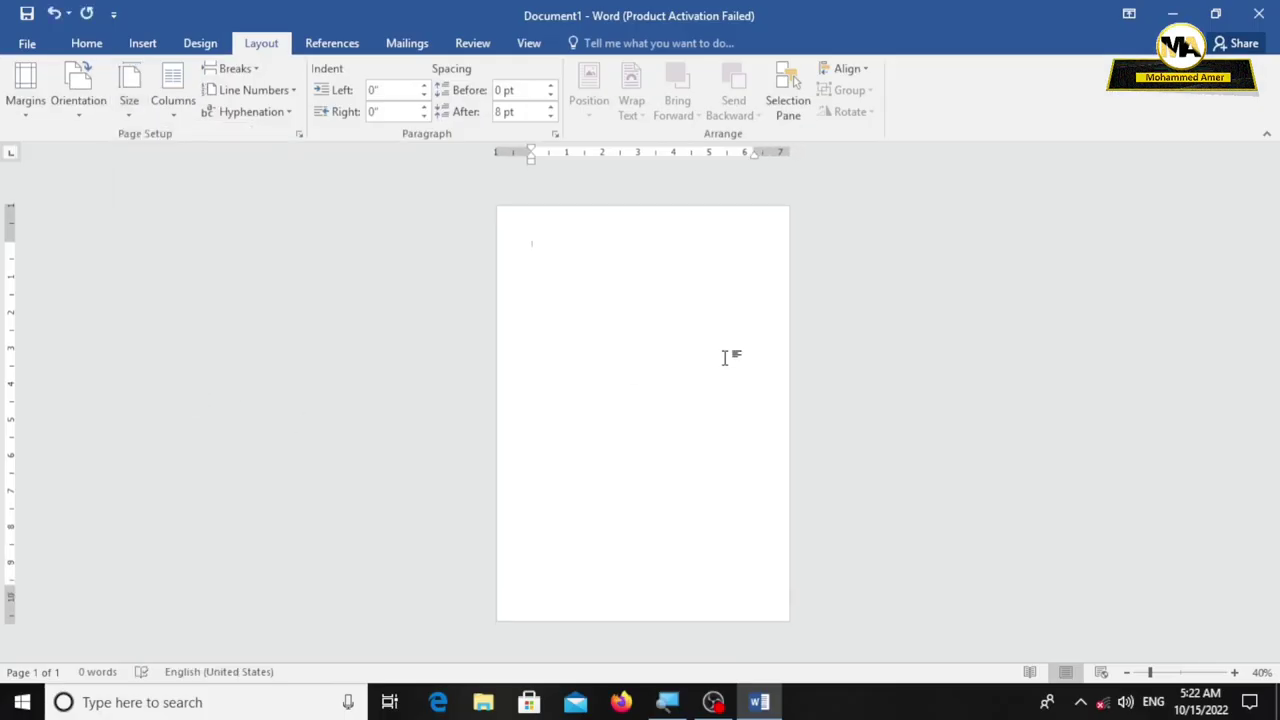
scroll(725, 358, up, 3)
scroll(725, 358, down, 4)
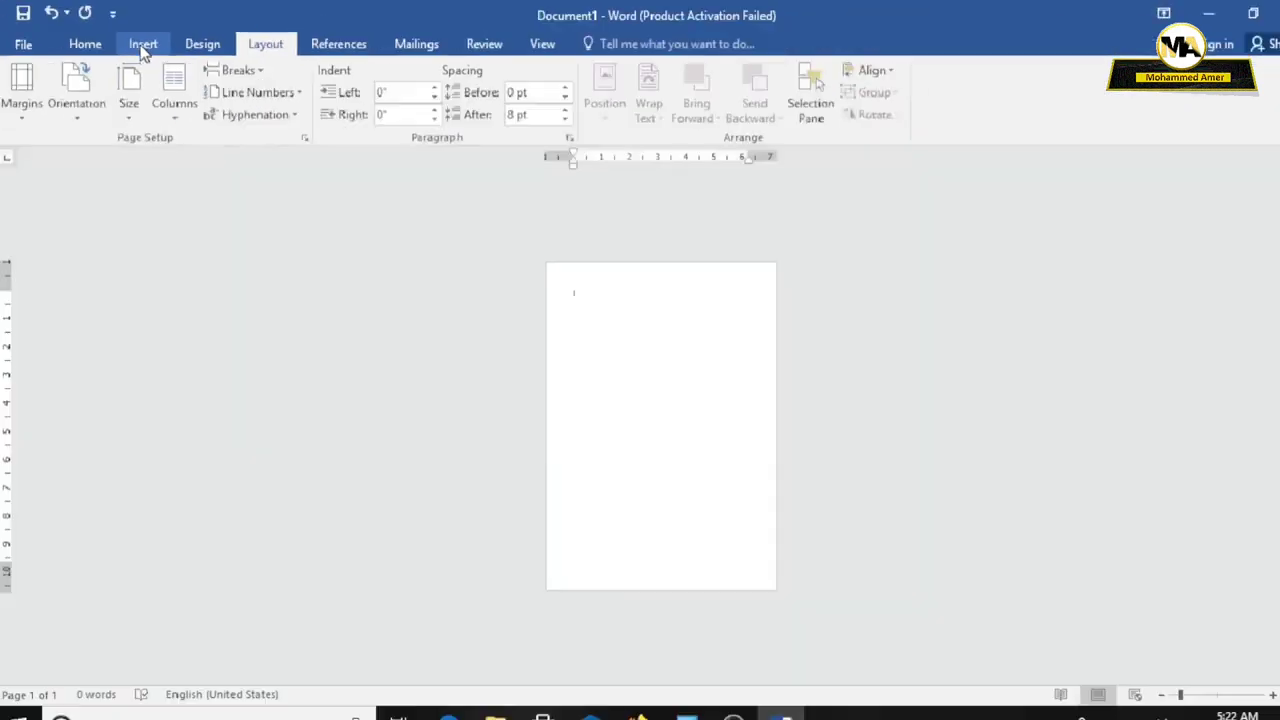
Step: Draw a rectangle covering the whole page
click(145, 48)
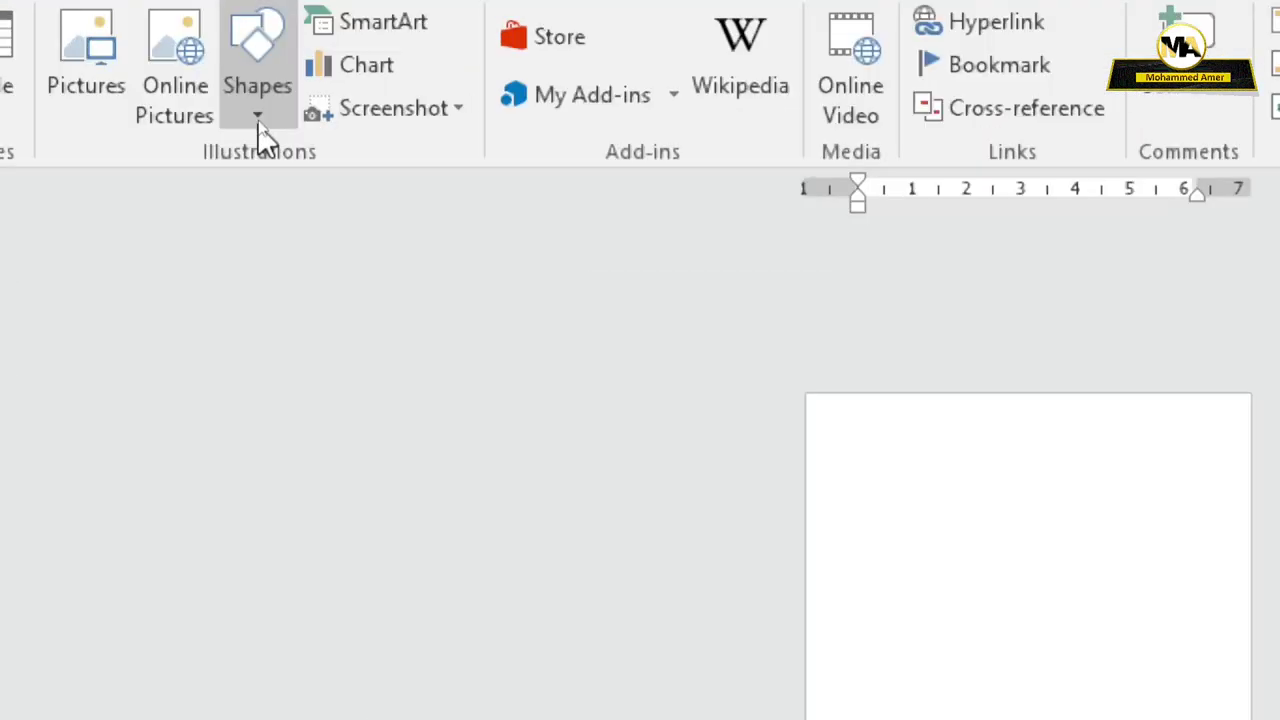
click(258, 122)
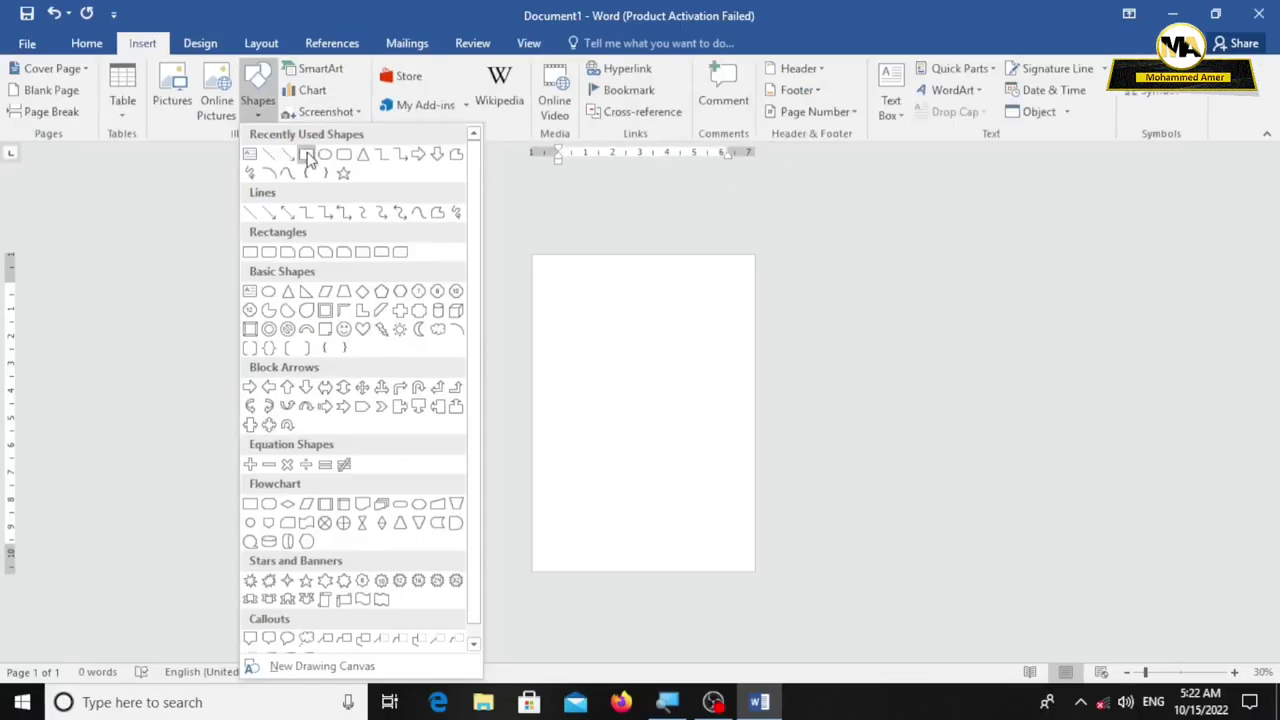
click(306, 155)
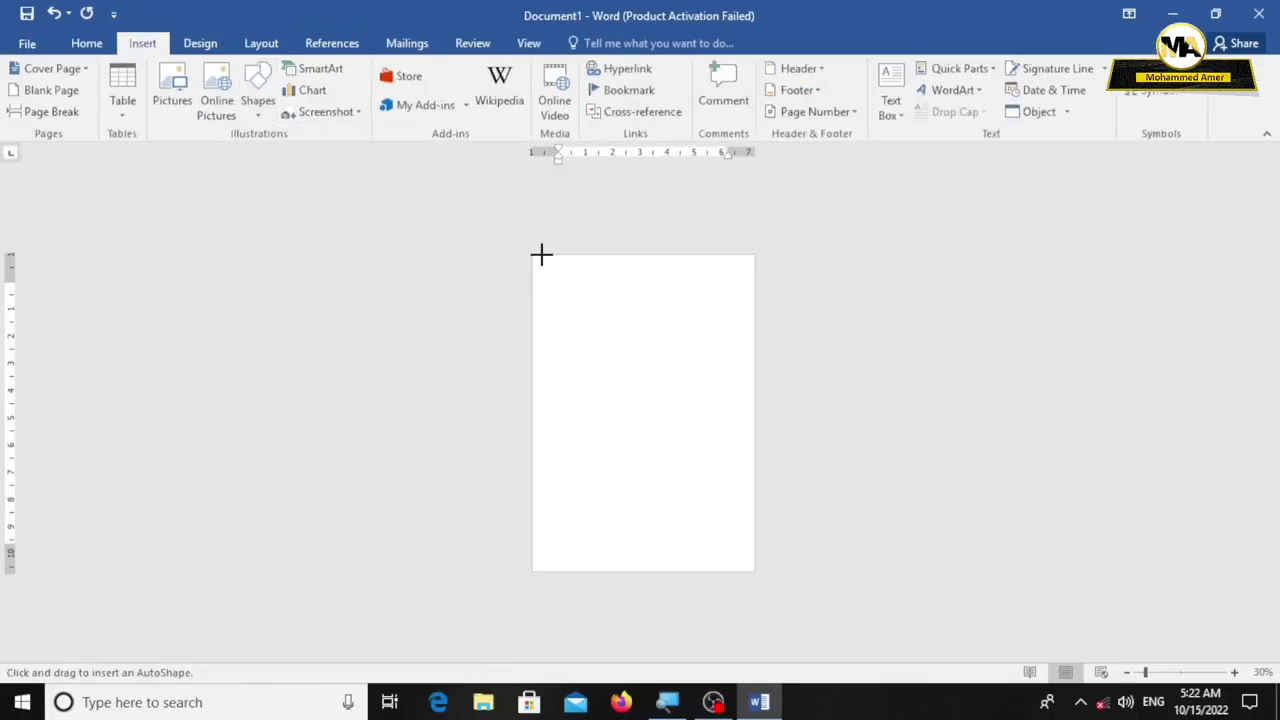
drag(531, 254, 755, 574)
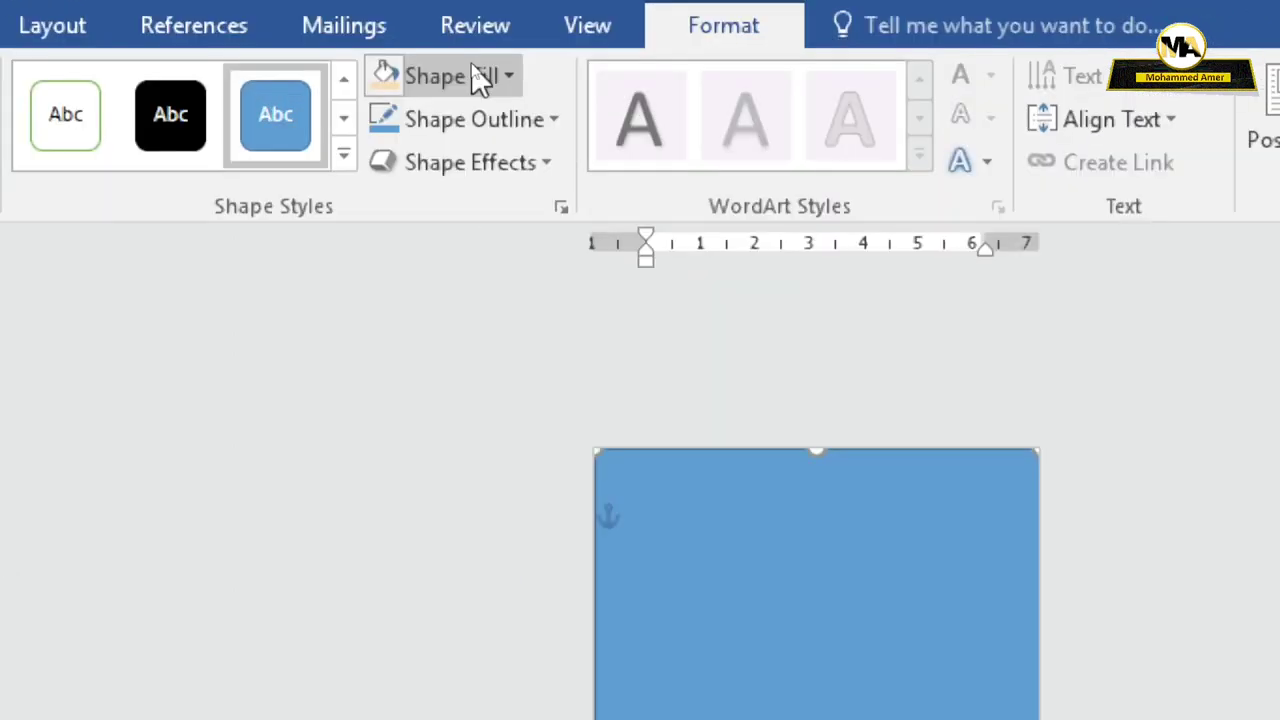
Step: Fill the rectangle with the custom colour RGB 250, 169, 6
click(472, 66)
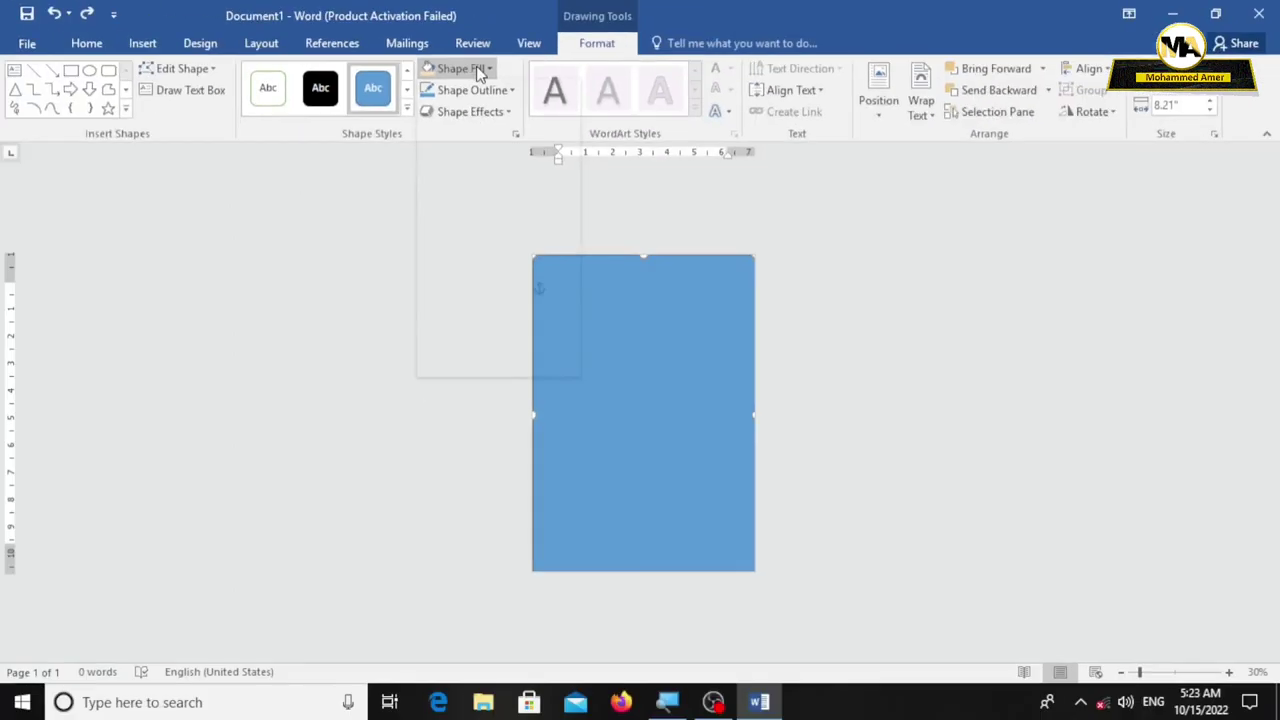
click(485, 70)
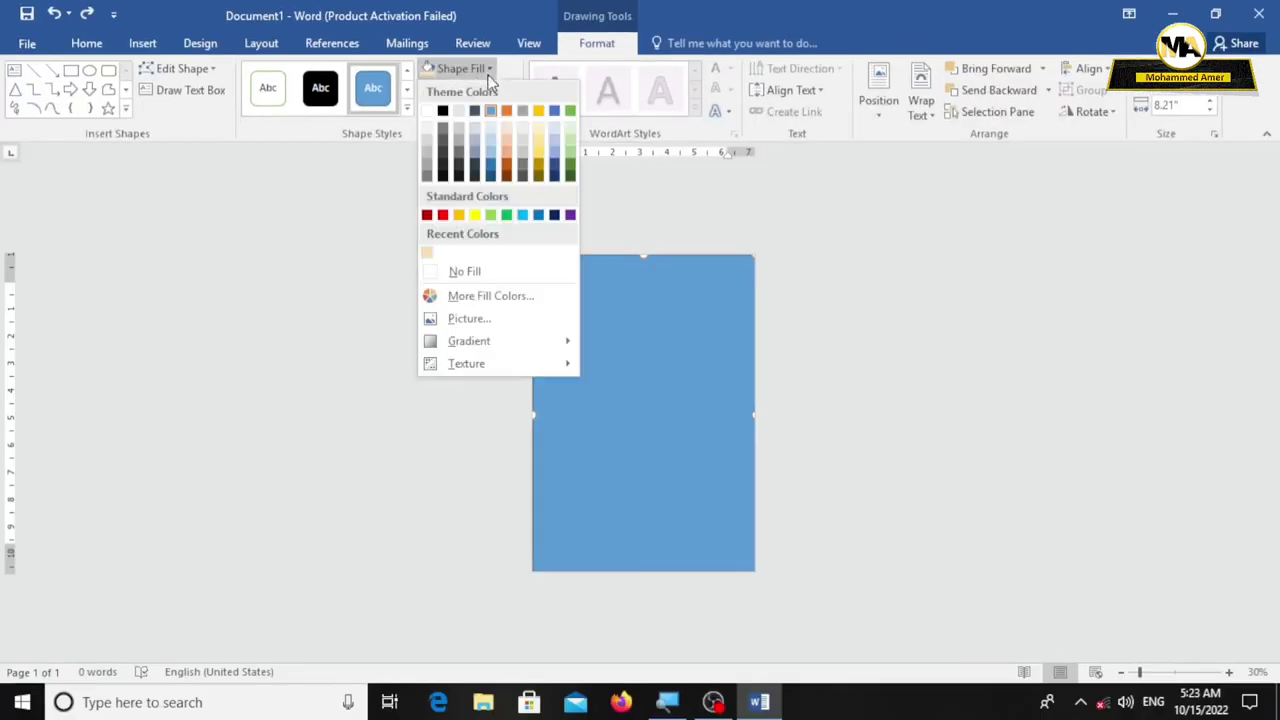
click(517, 308)
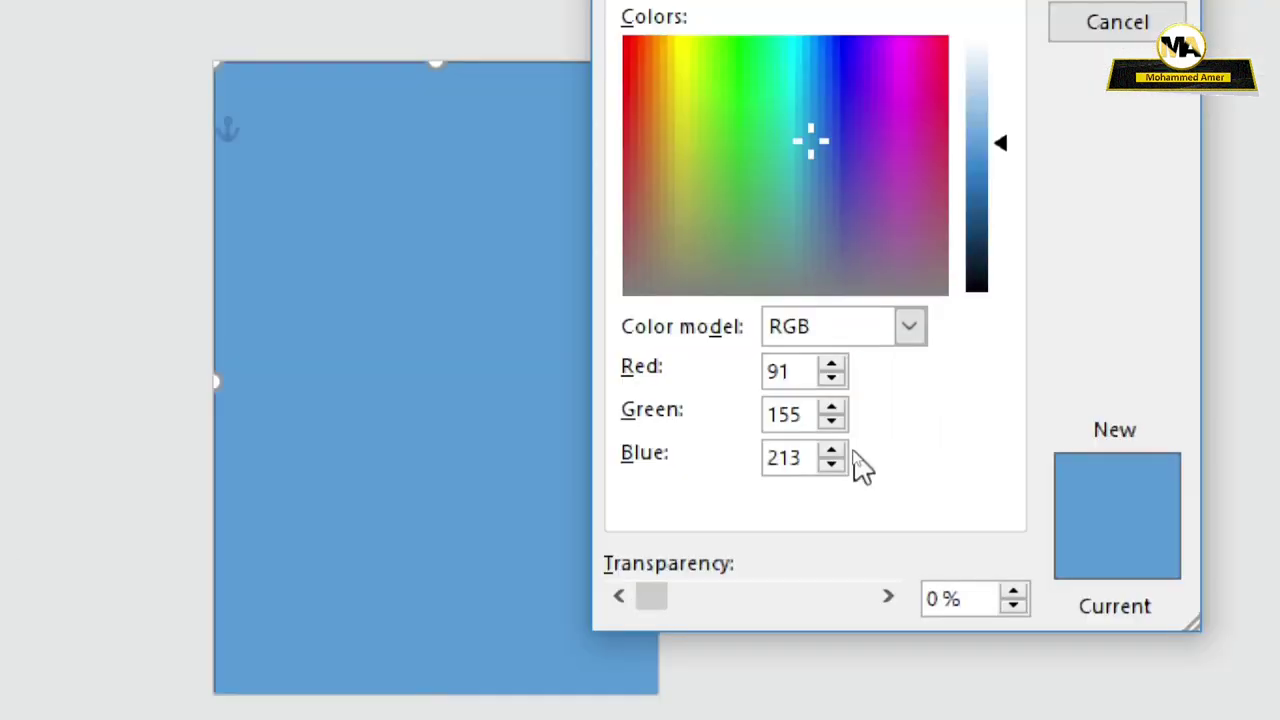
double_click(802, 371)
key(BackSpace)
text(250)
key(Tab)
text(169)
key(Tab)
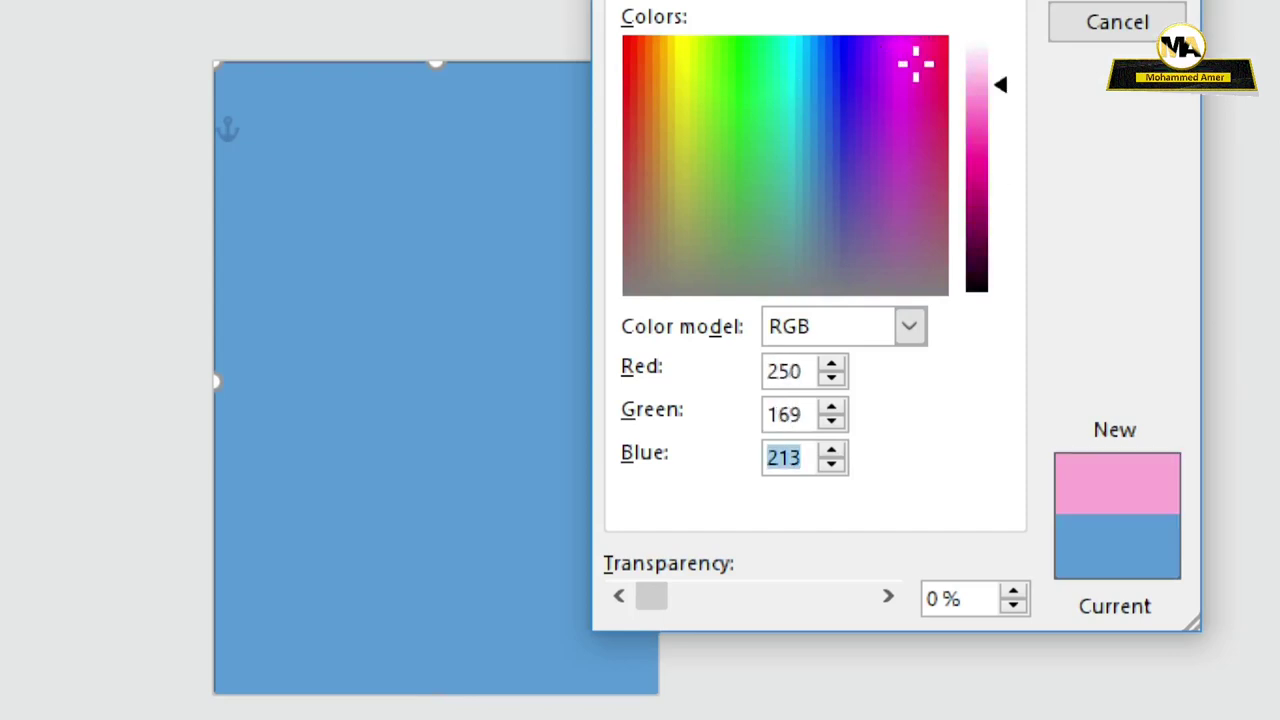
text(6)
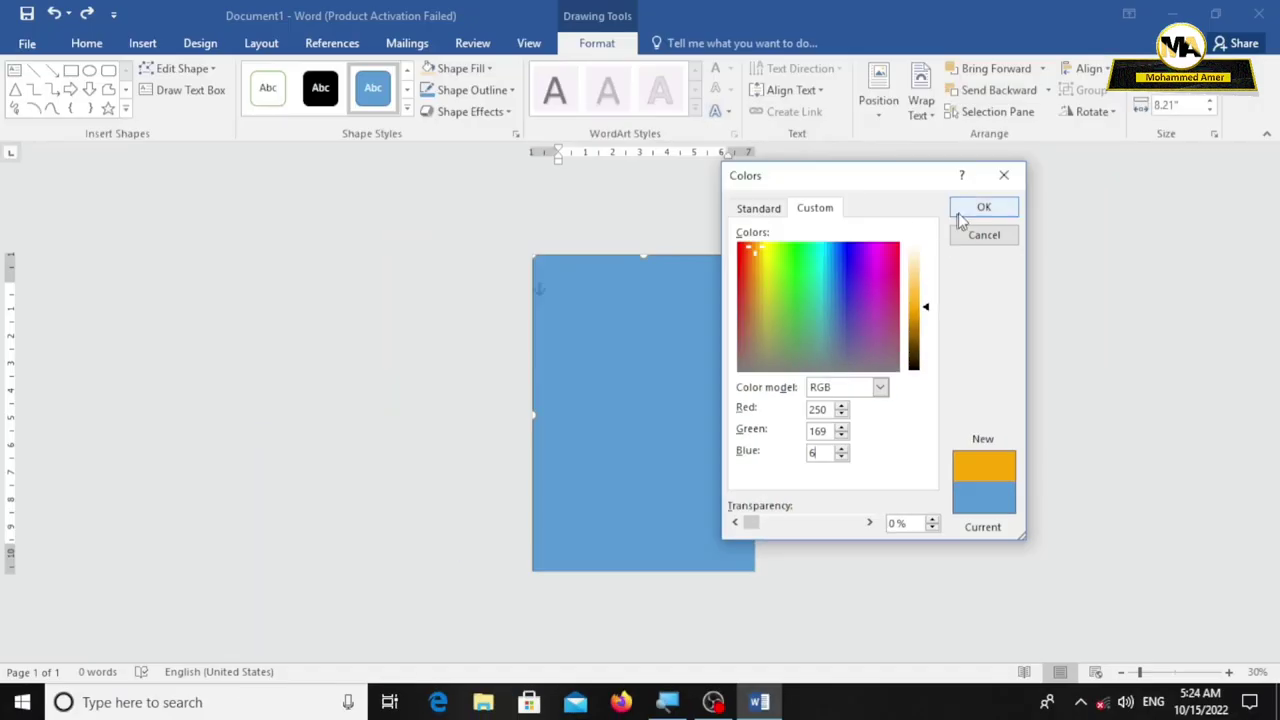
click(978, 214)
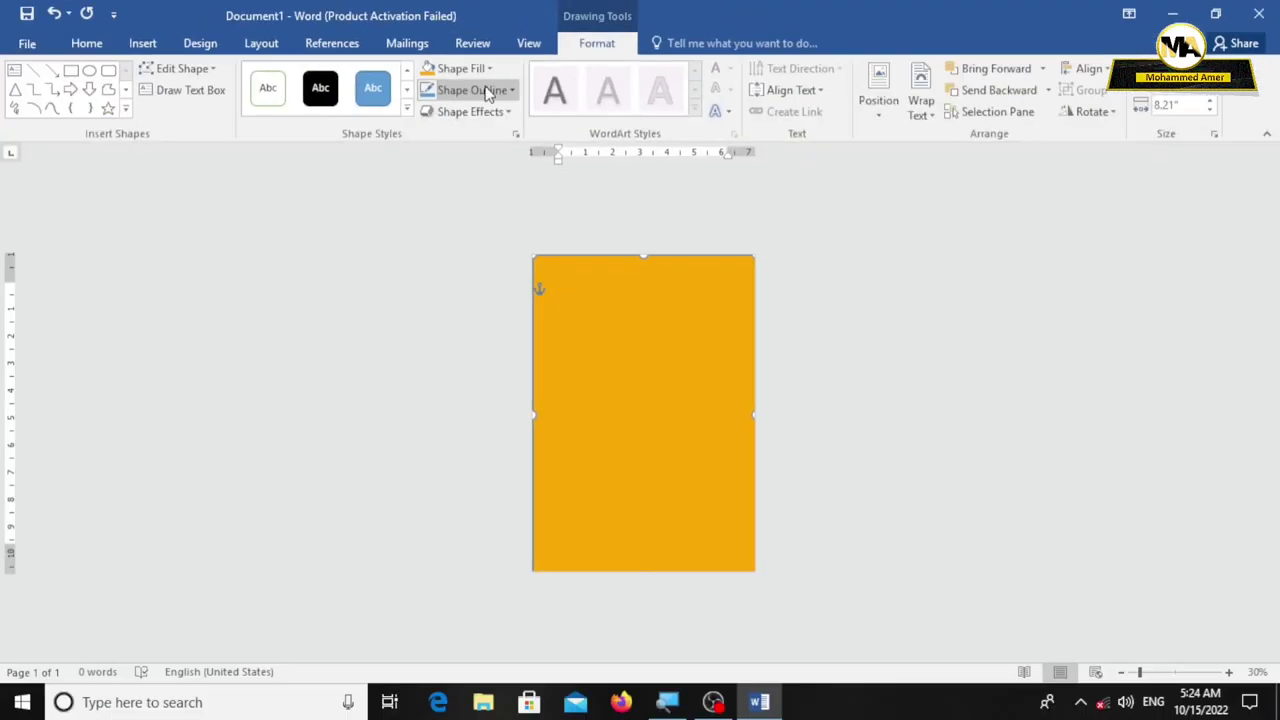
Step: Remove the orange rectangle's outline
click(484, 90)
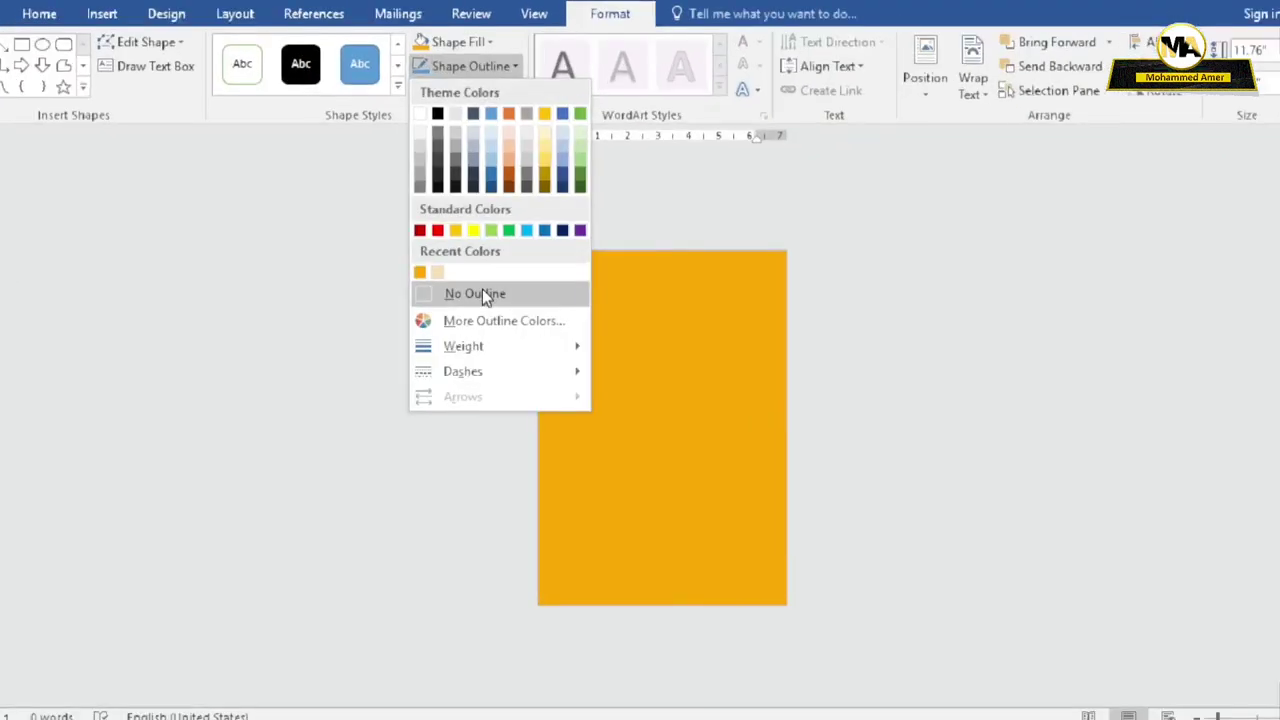
click(479, 293)
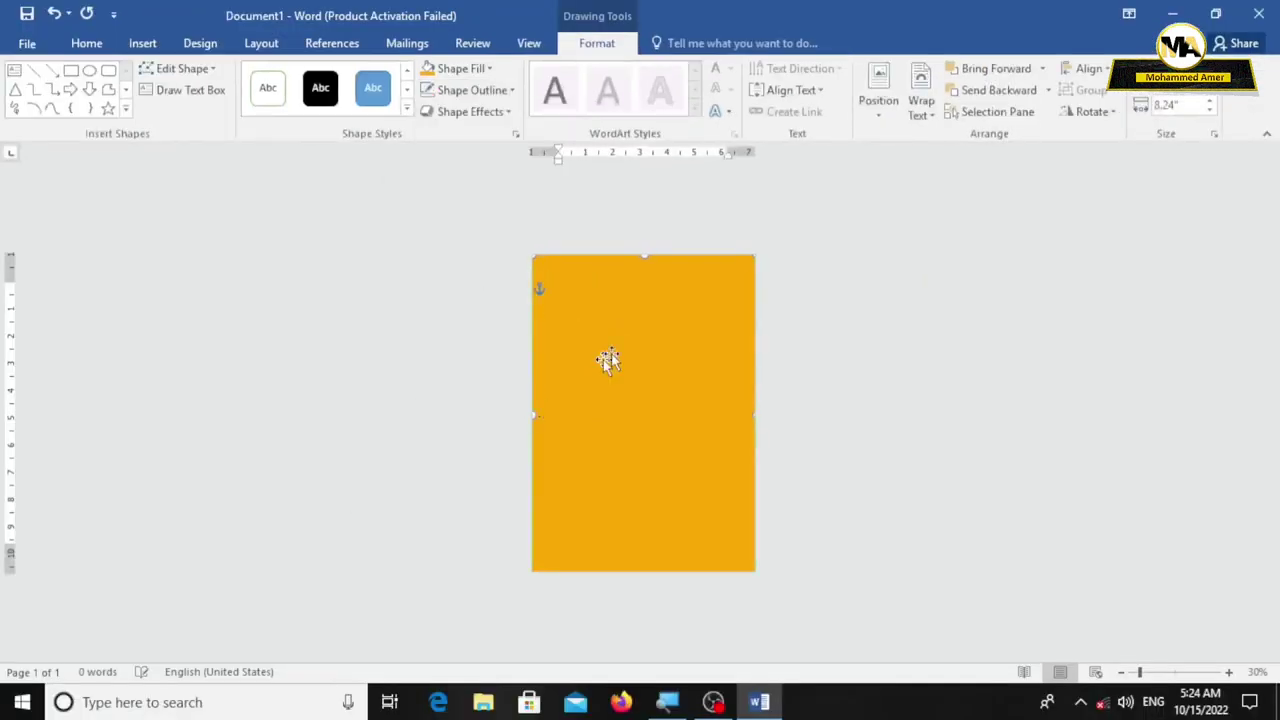
click(716, 380)
scroll(716, 380, up, 3)
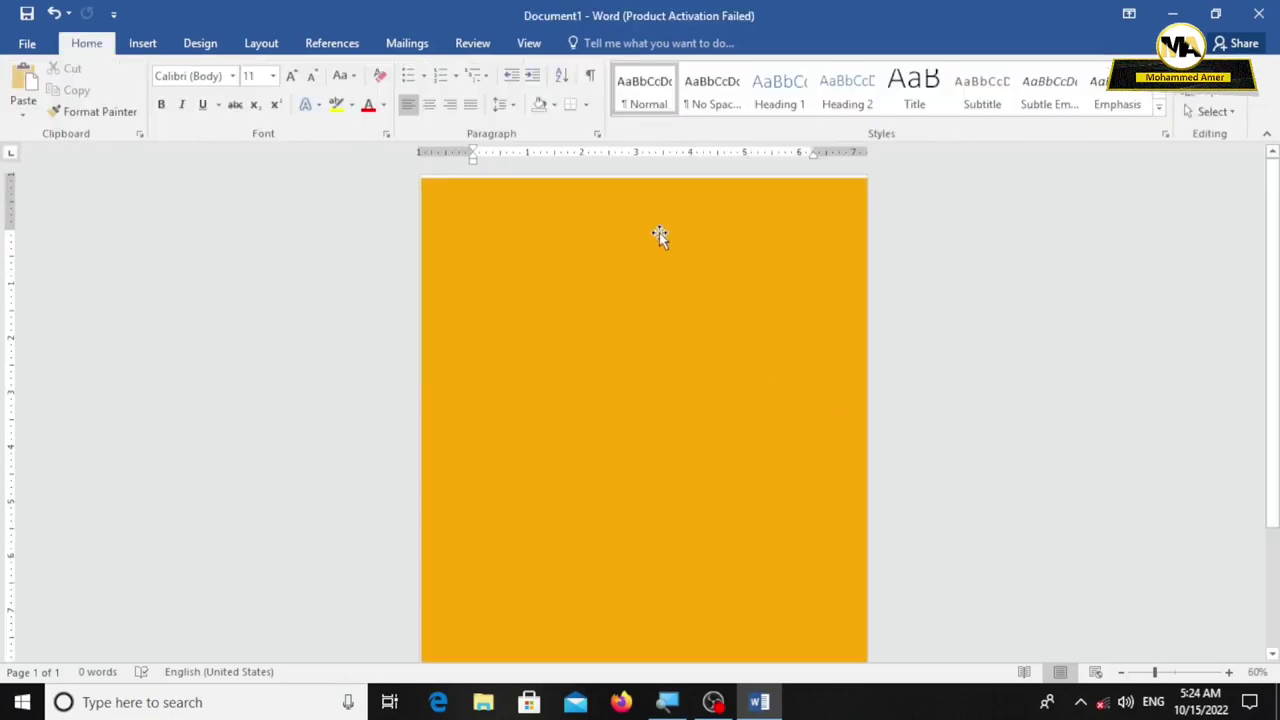
Step: Draw a large Flowchart: Delay half-oval over the page
click(640, 176)
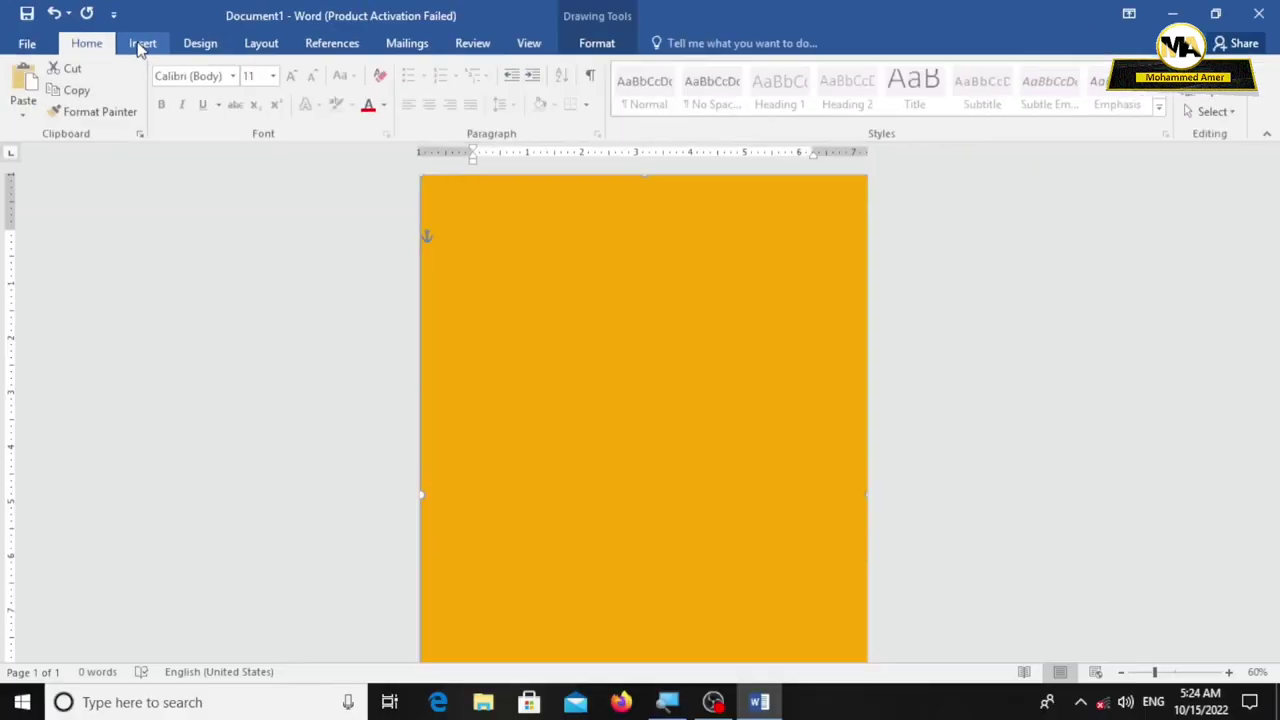
click(141, 48)
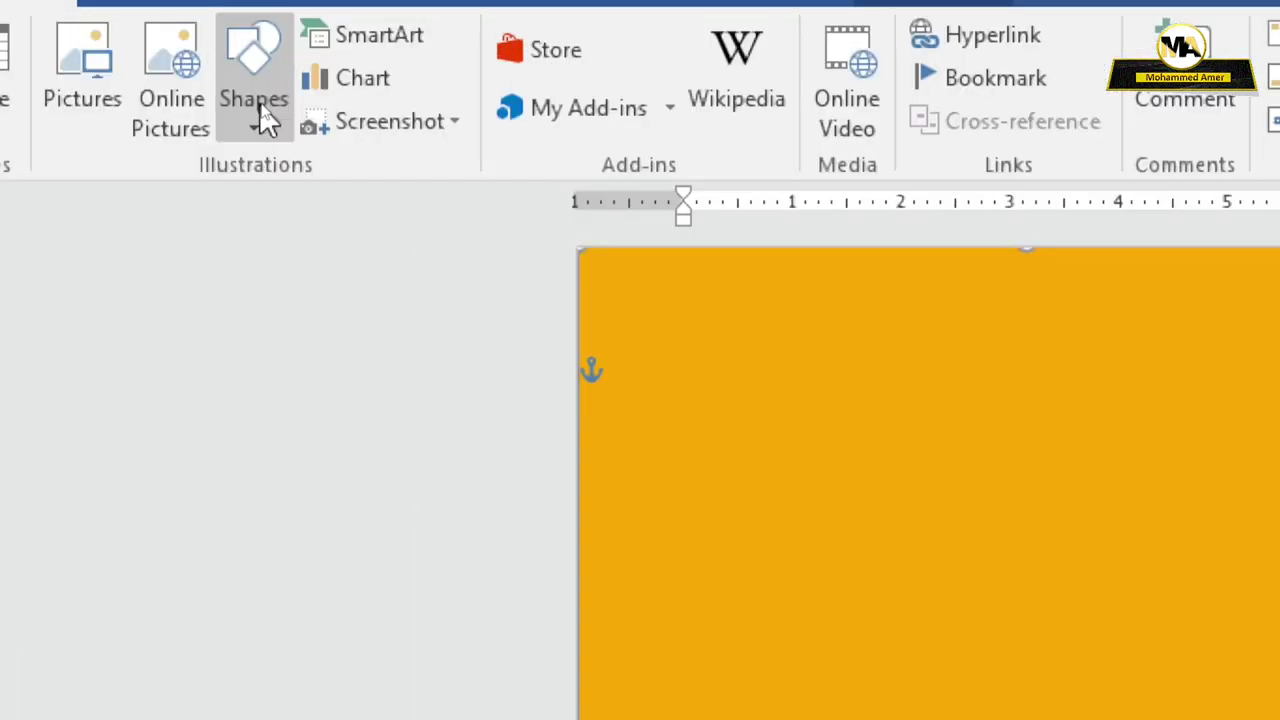
click(258, 104)
click(456, 524)
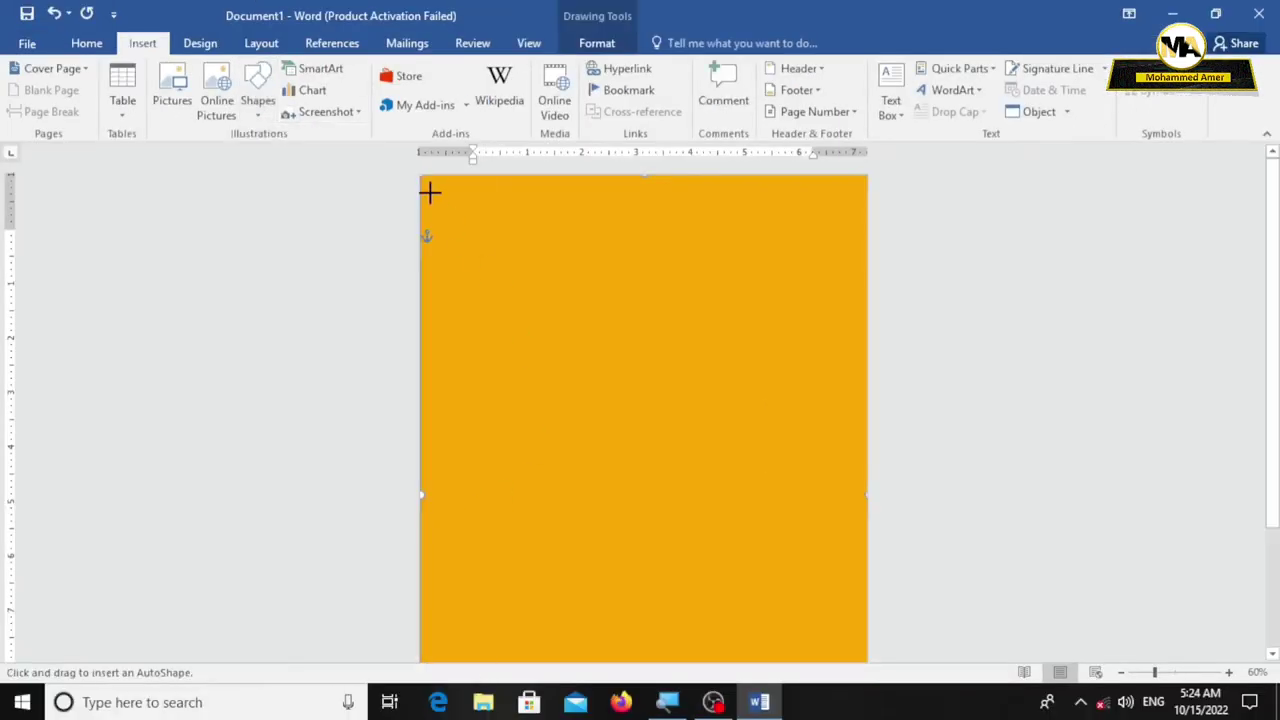
mouse_move(419, 177)
mouse_down()
mouse_move(872, 643)
mouse_move(868, 620)
mouse_up()
Step: Resize the half-oval's bottom edge to leave an orange strip below it
ctrl+scroll(705, 493, down, 2)
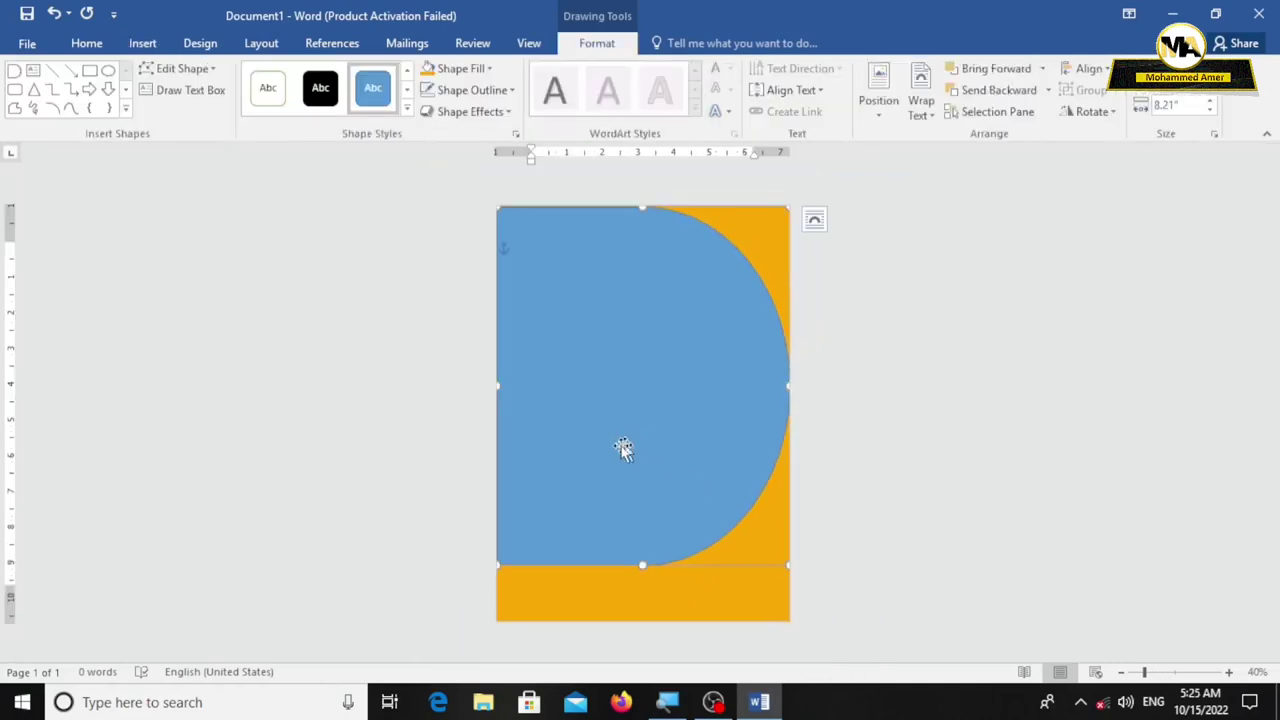
click(567, 590)
click(757, 400)
drag(783, 566, 789, 531)
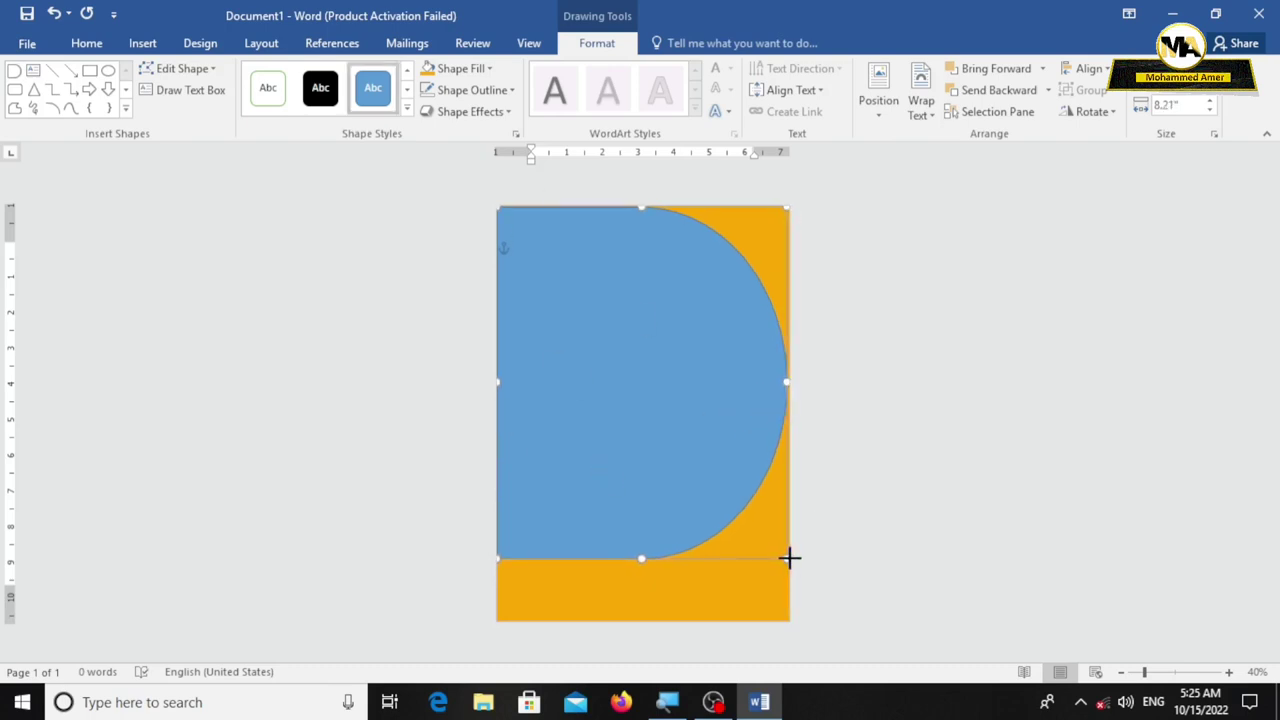
drag(642, 531, 641, 548)
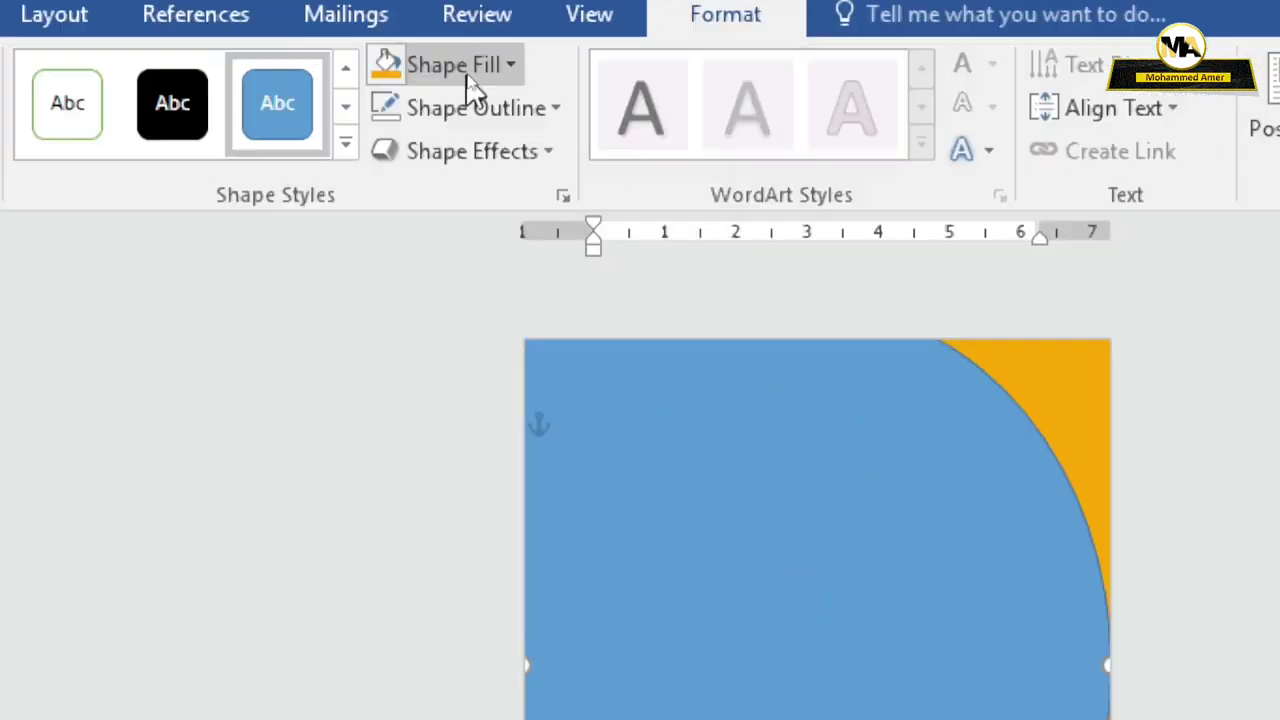
Step: Fill the half-oval with black and remove its outline
click(466, 72)
click(445, 112)
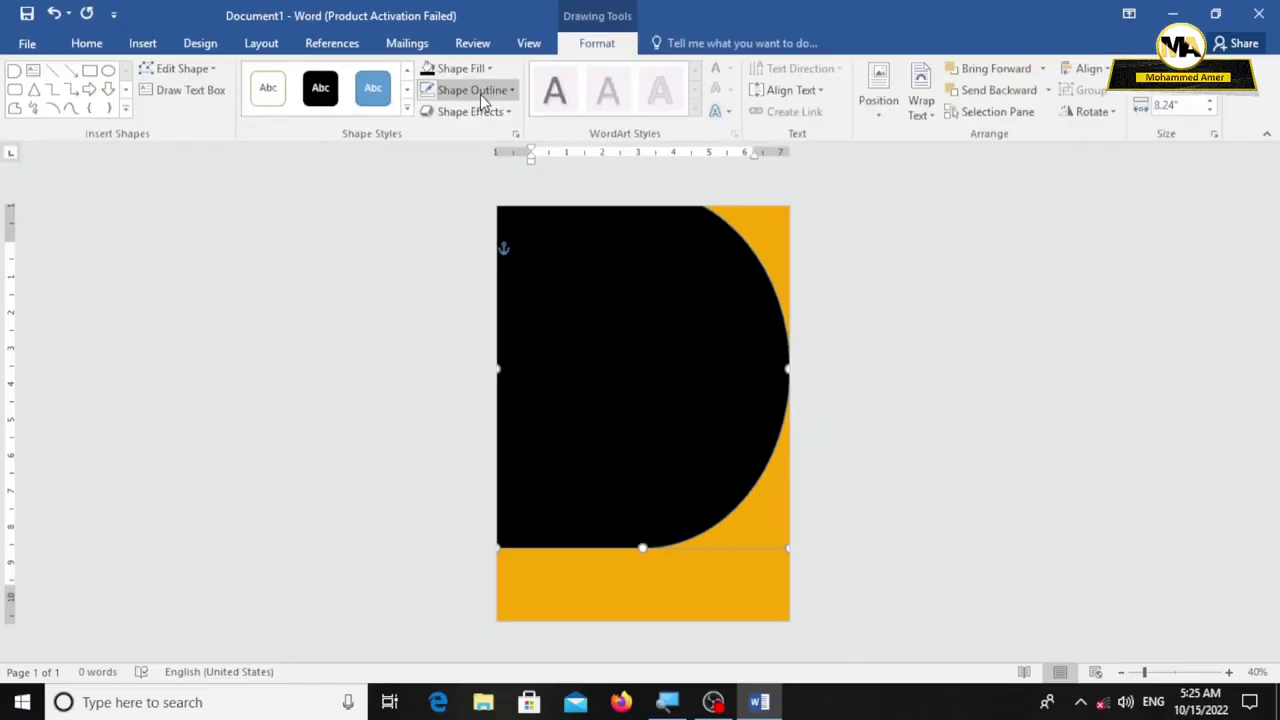
click(480, 92)
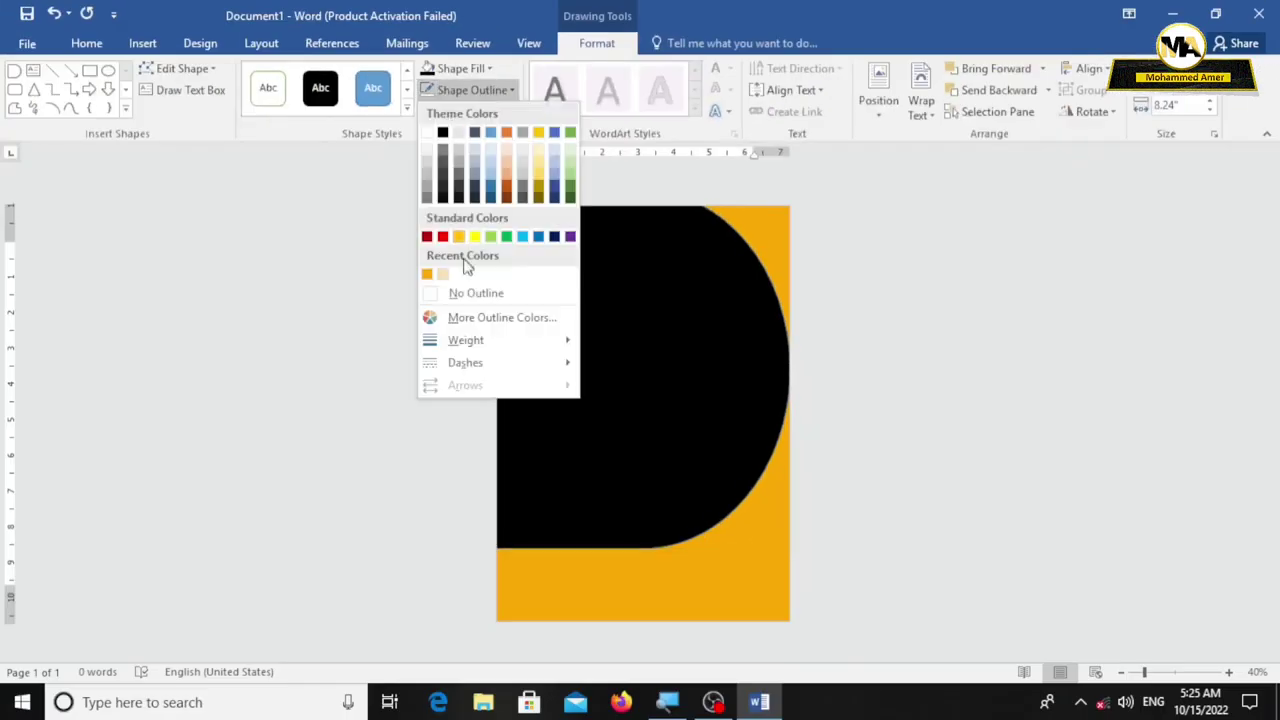
click(460, 293)
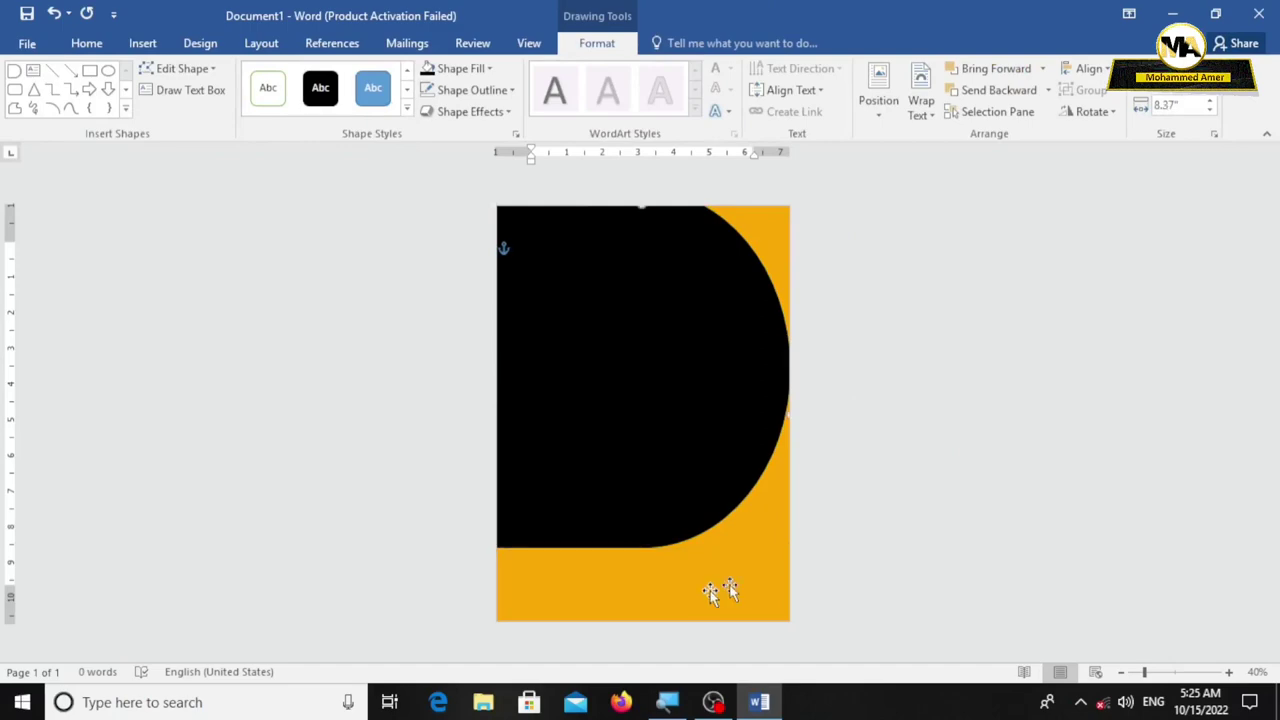
scroll(723, 473, up, 3)
scroll(723, 473, up, 3)
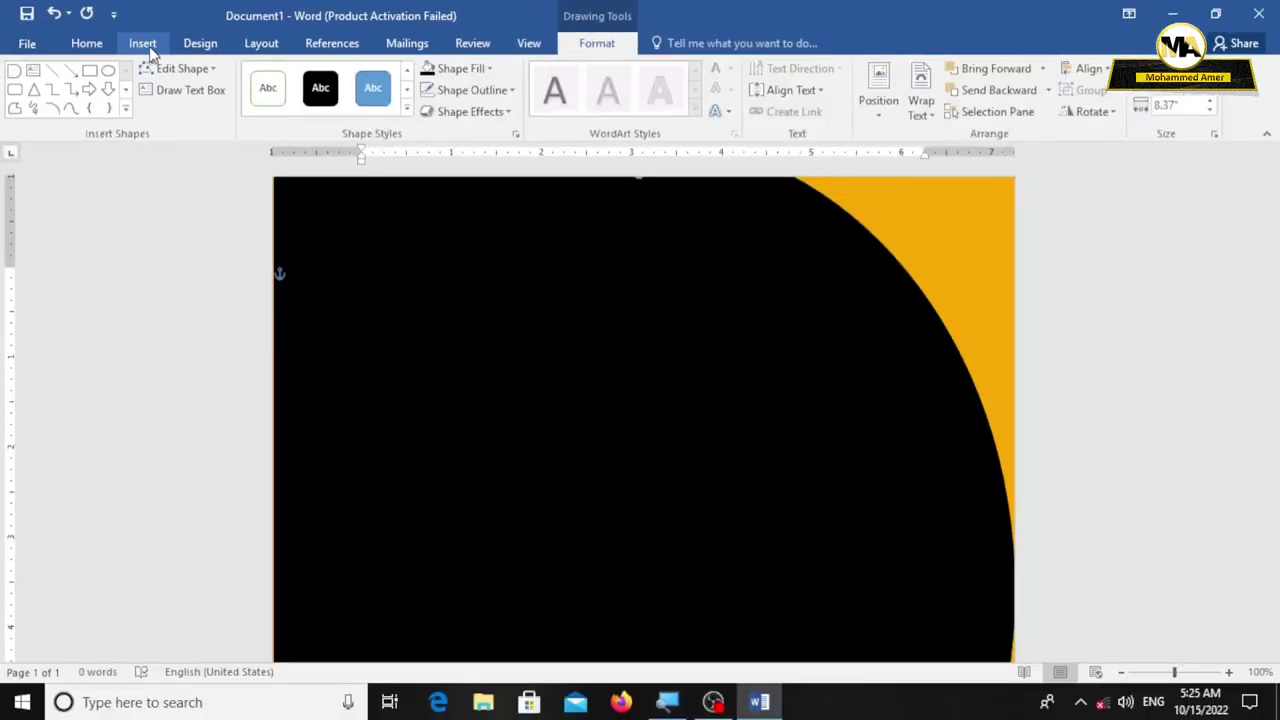
Step: Draw a rounded rectangle and move it up to the poster's top edge
click(143, 45)
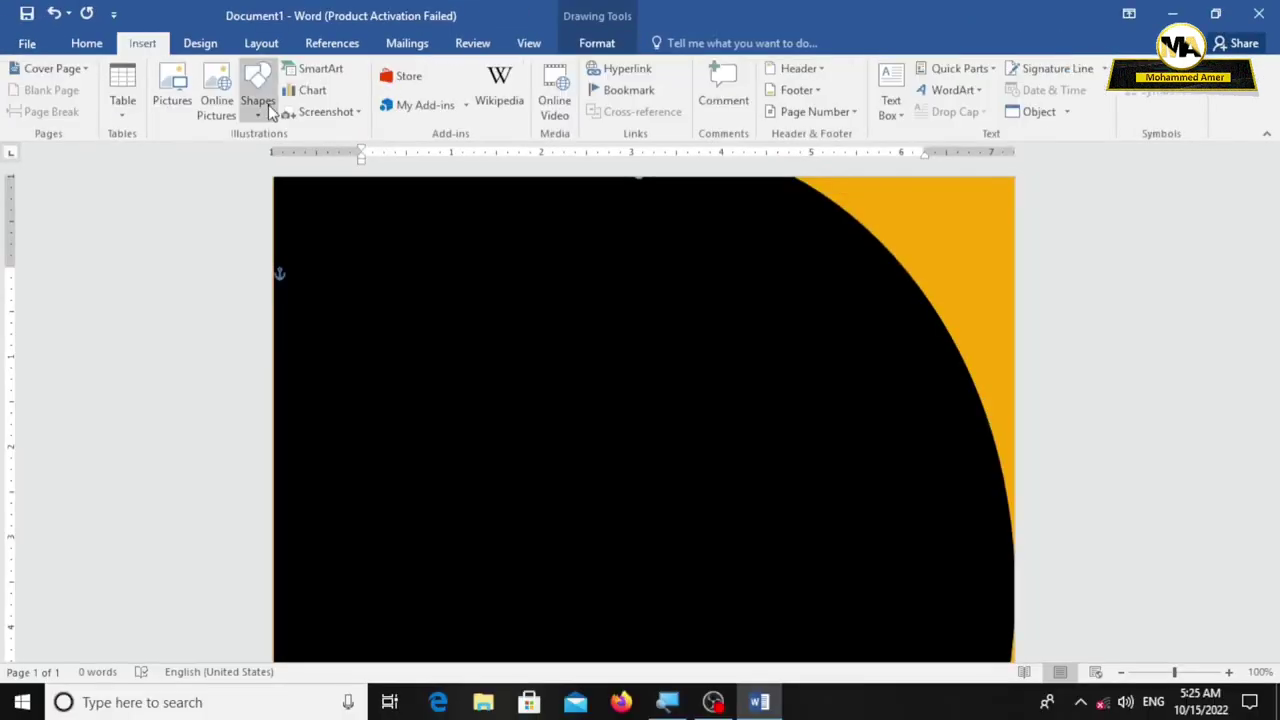
click(268, 112)
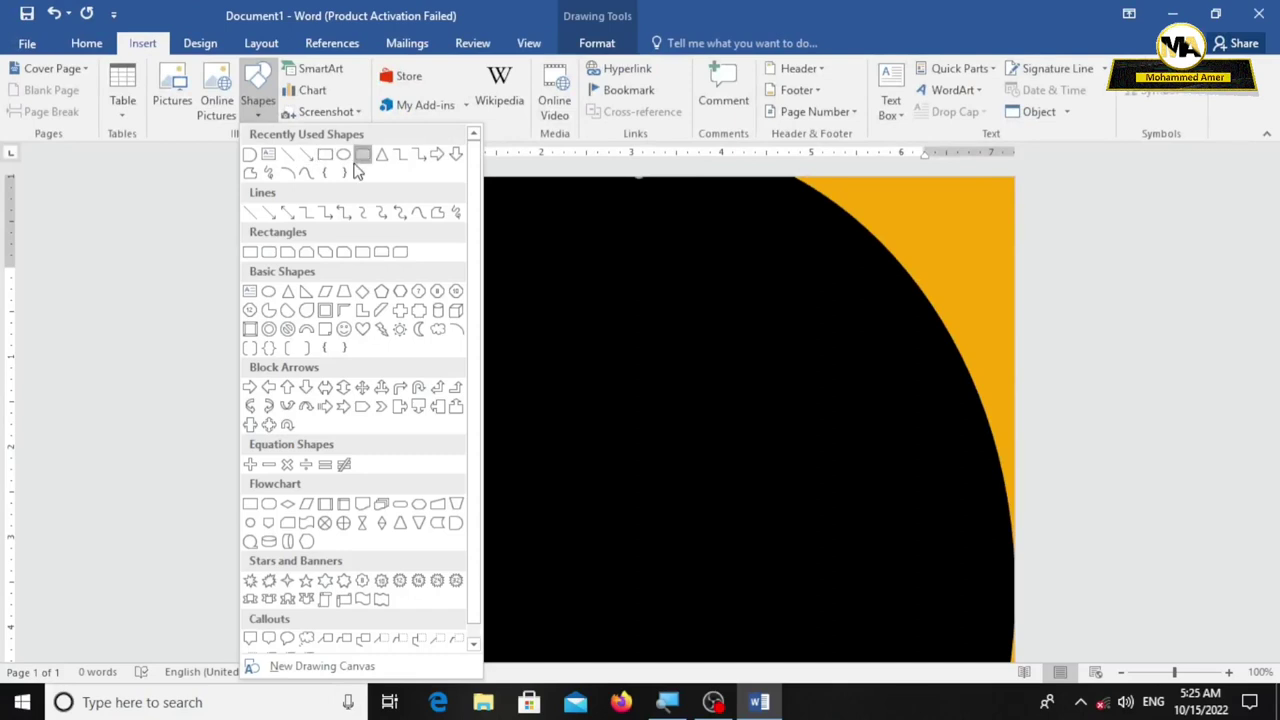
click(360, 155)
drag(360, 178, 674, 320)
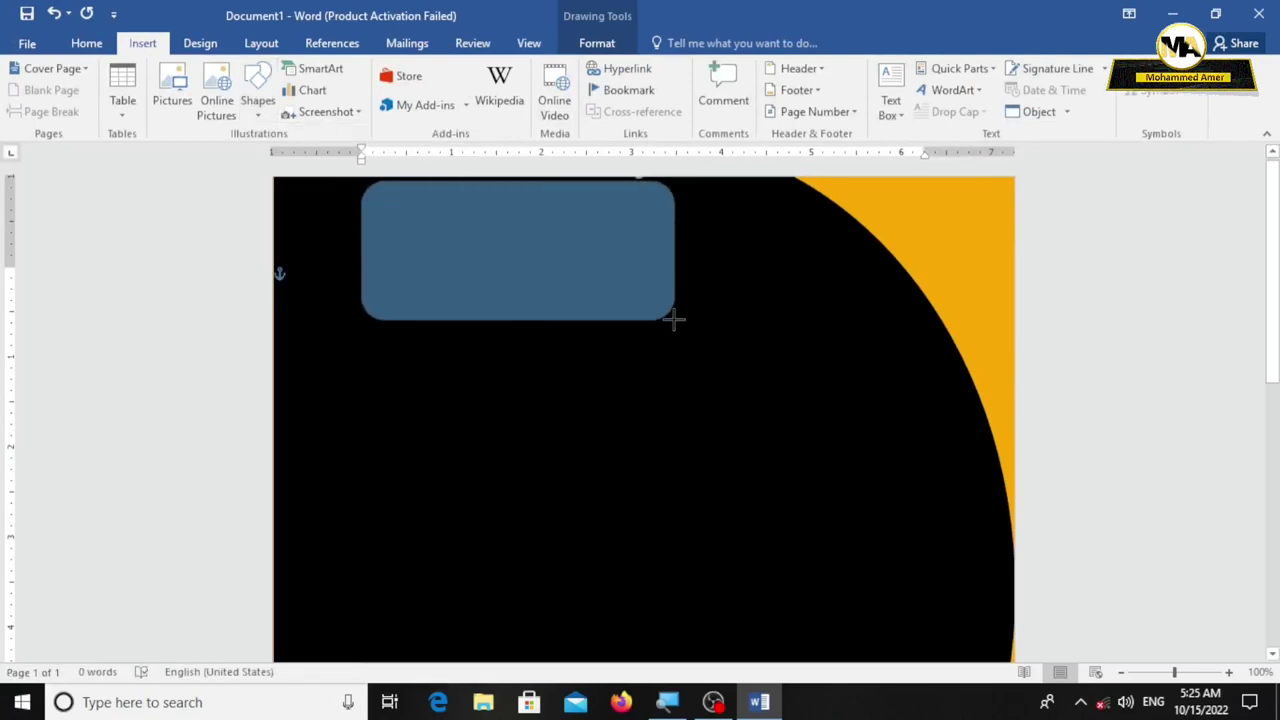
drag(537, 240, 522, 218)
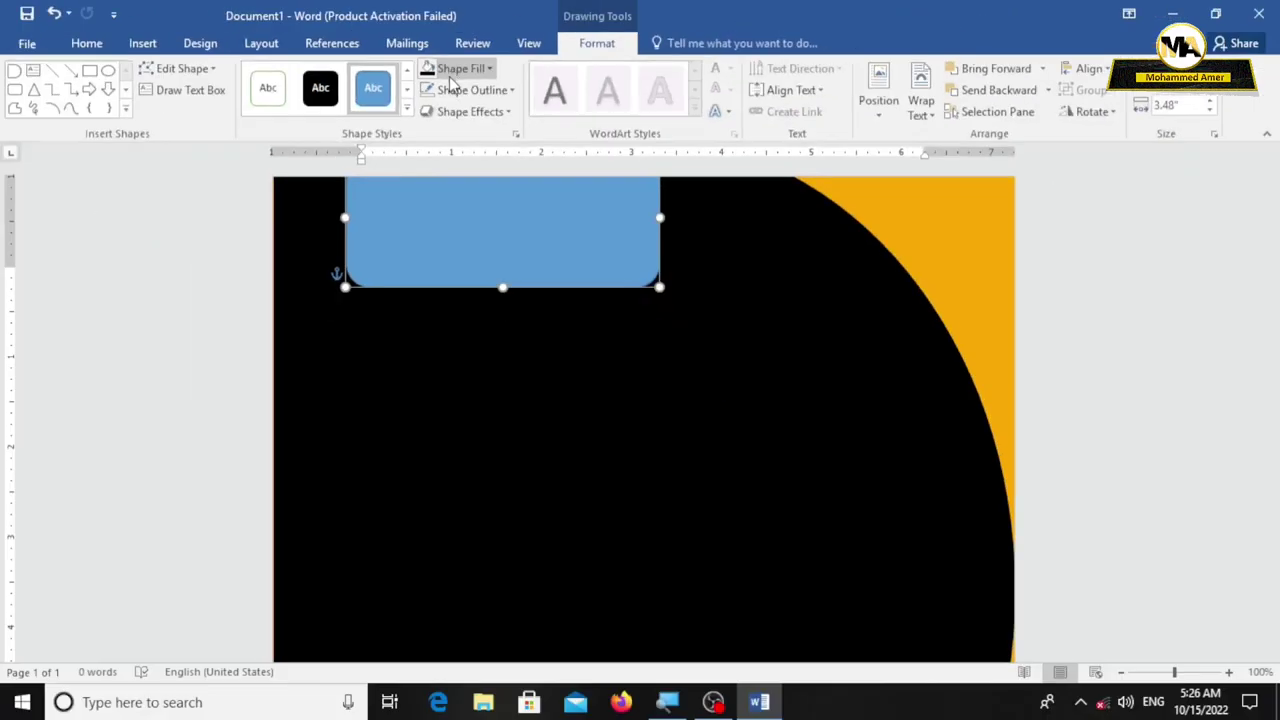
Step: Make the rounded rectangle orange with no outline and shrink it into a small tab
click(455, 68)
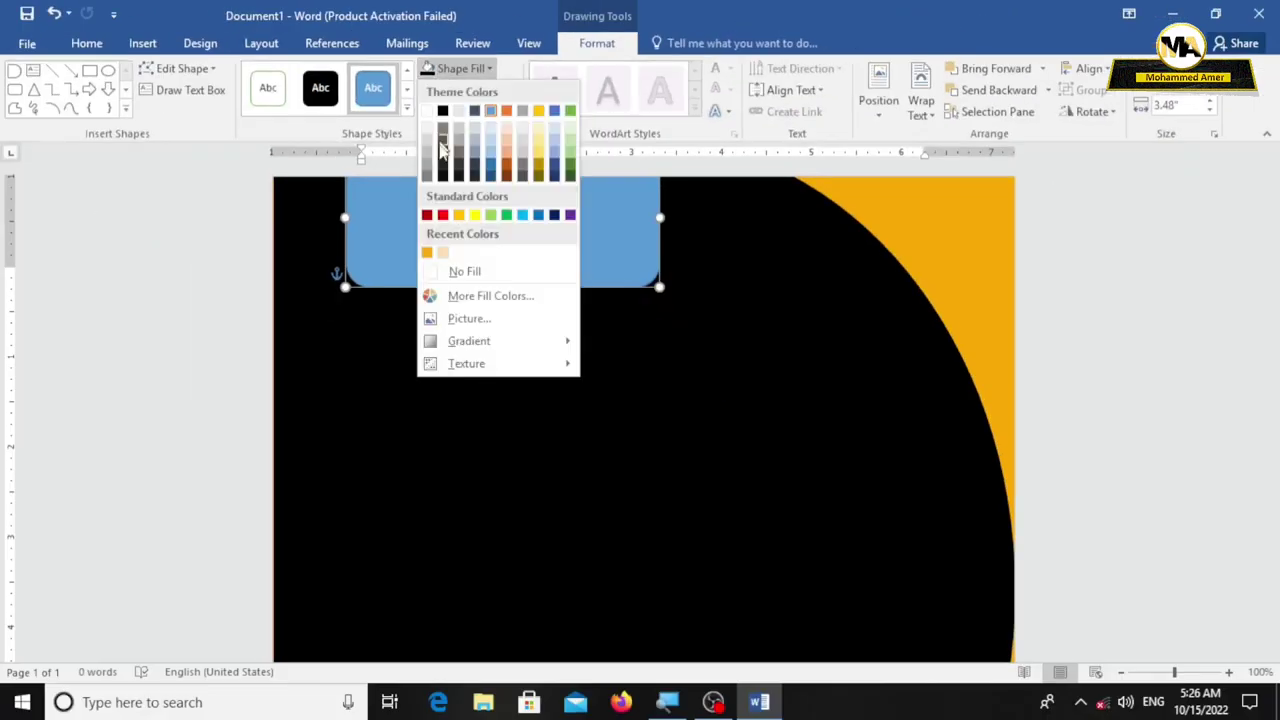
click(428, 254)
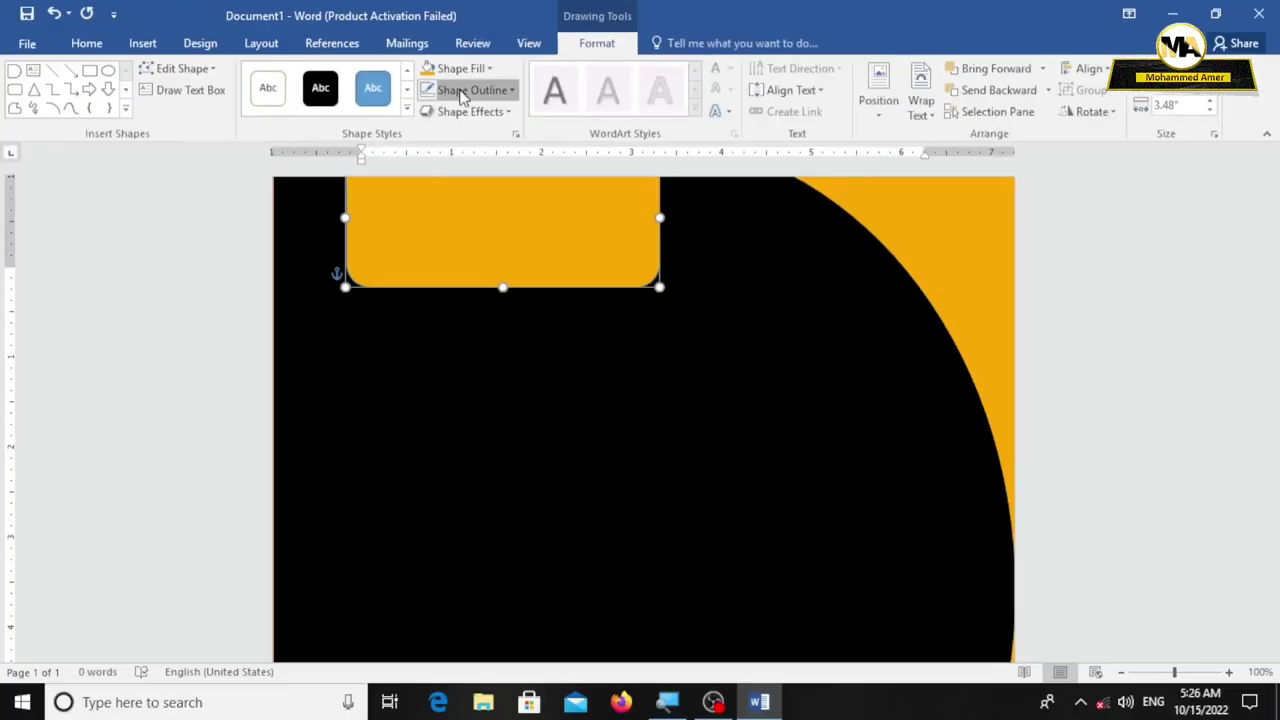
click(463, 91)
click(478, 289)
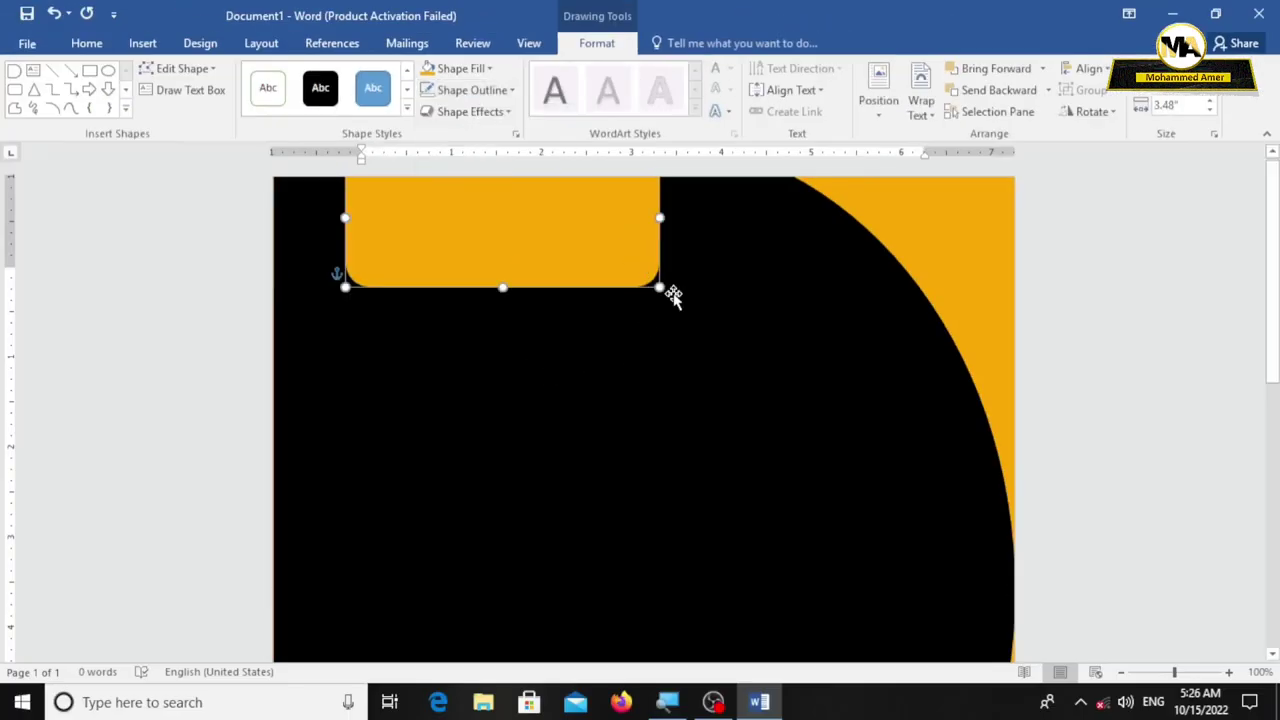
drag(660, 287, 645, 268)
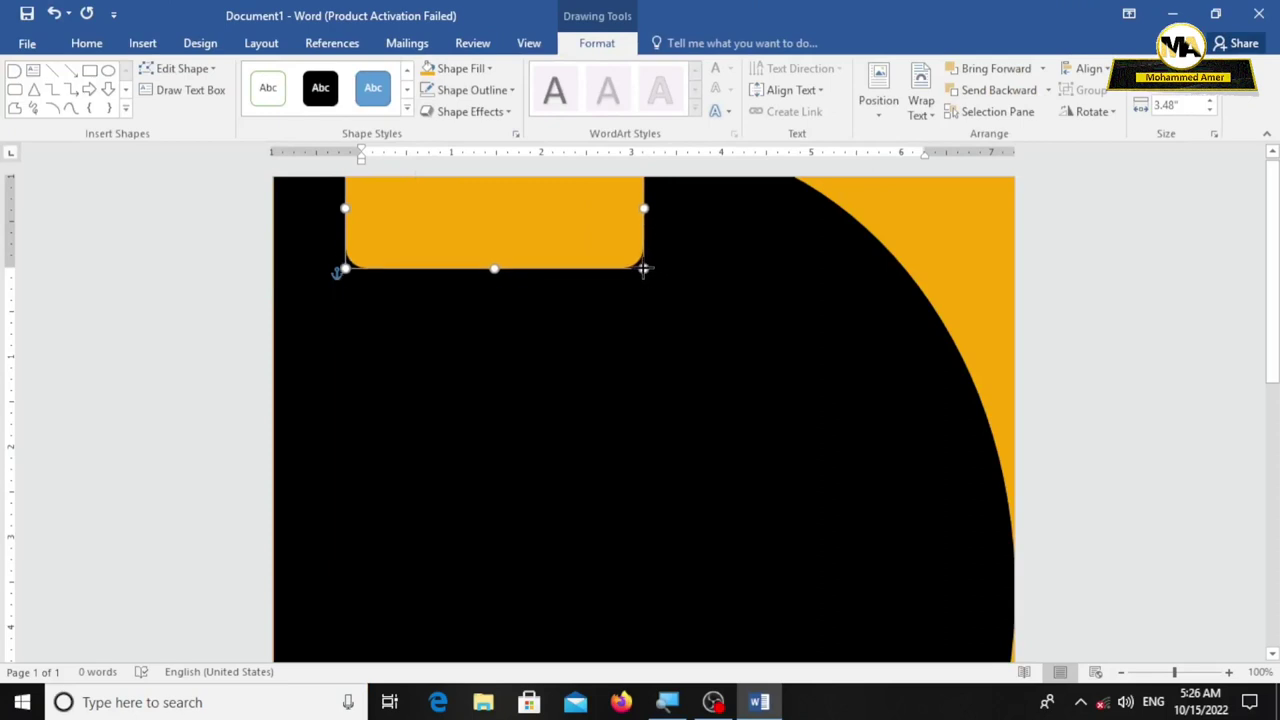
click(622, 378)
scroll(628, 377, down, 5)
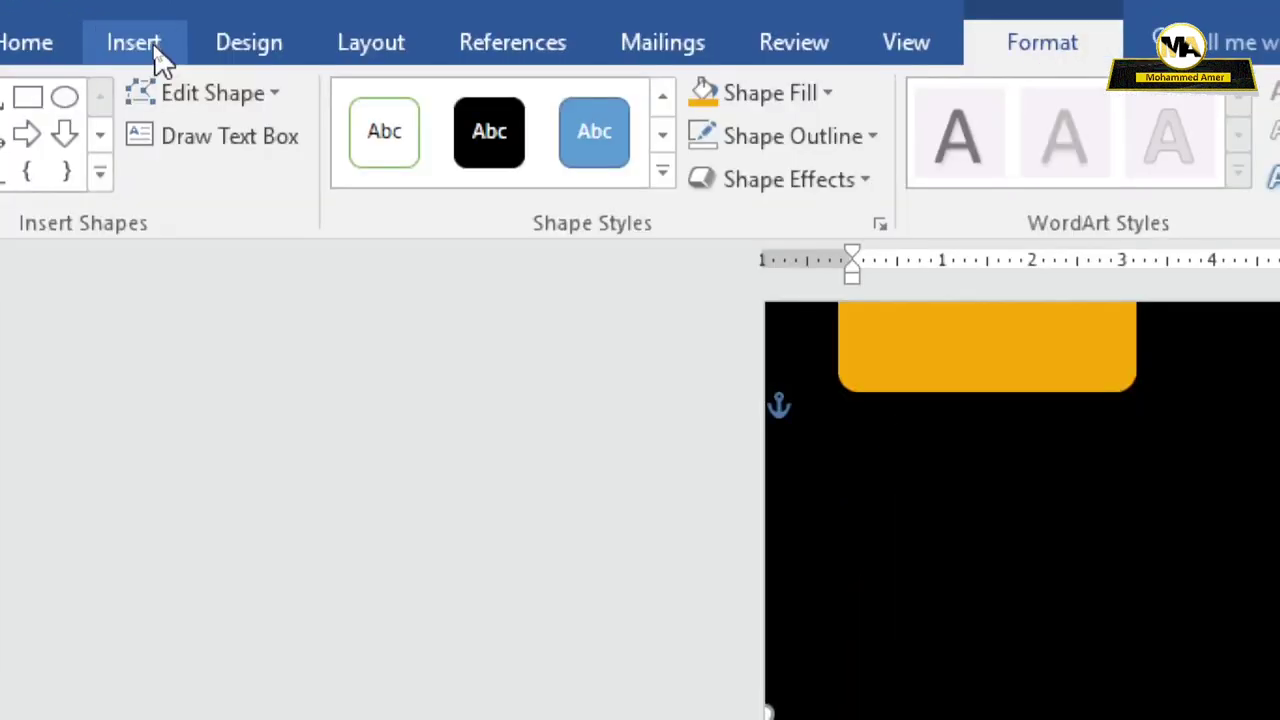
Step: Draw an oval circle at the poster's top right and set its outline weight to 6 pt
click(150, 45)
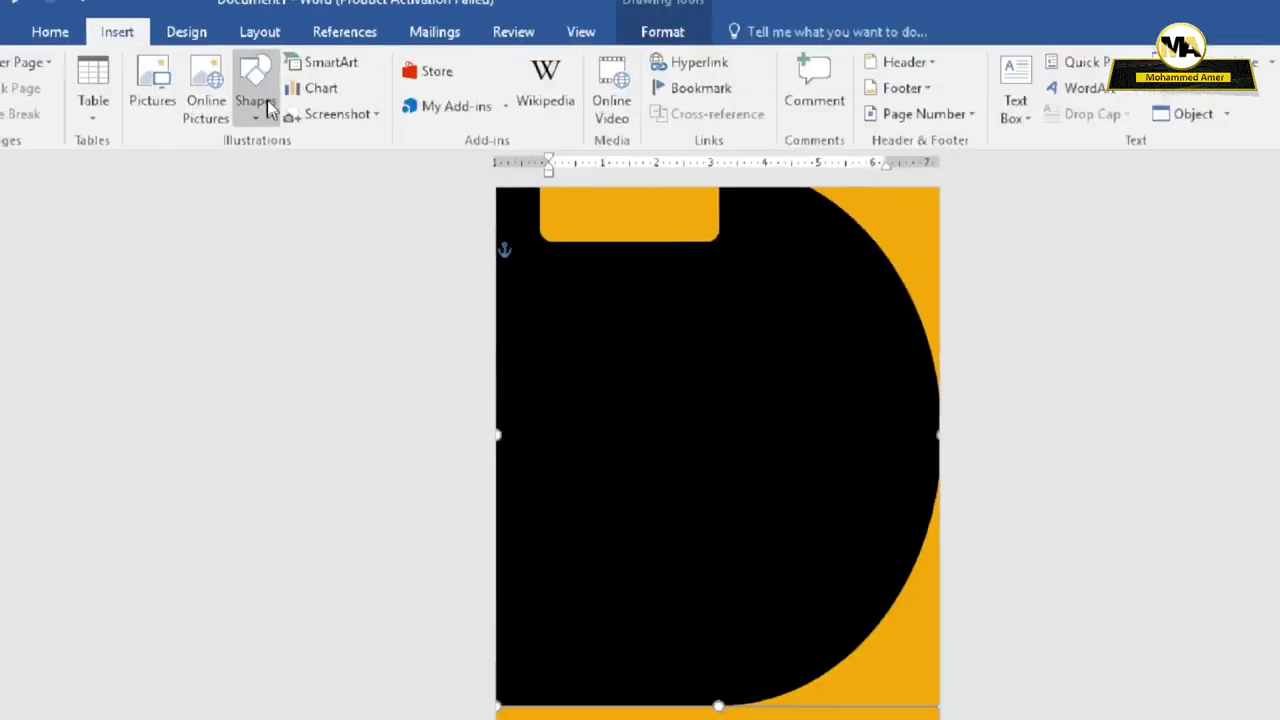
click(262, 100)
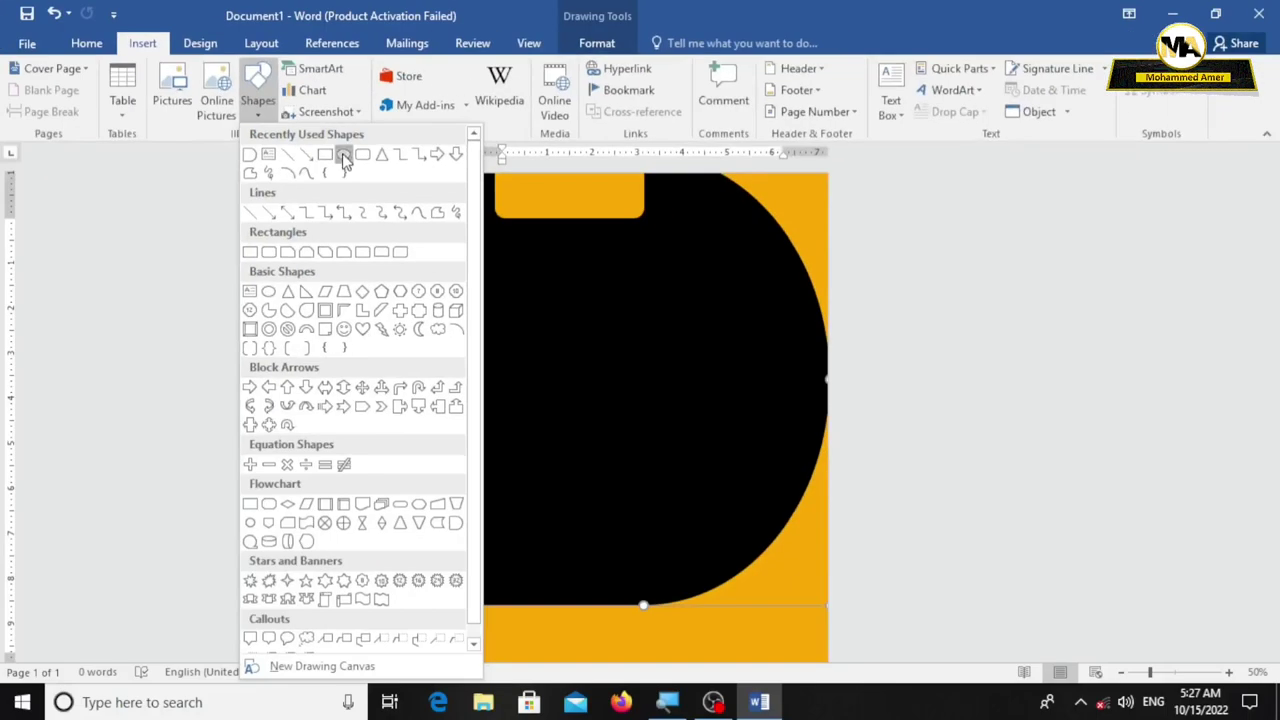
click(343, 155)
mouse_move(648, 269)
mouse_down()
mouse_move(760, 408)
mouse_move(834, 466)
mouse_up()
mouse_move(748, 385)
mouse_down()
mouse_move(760, 267)
mouse_move(768, 276)
mouse_up()
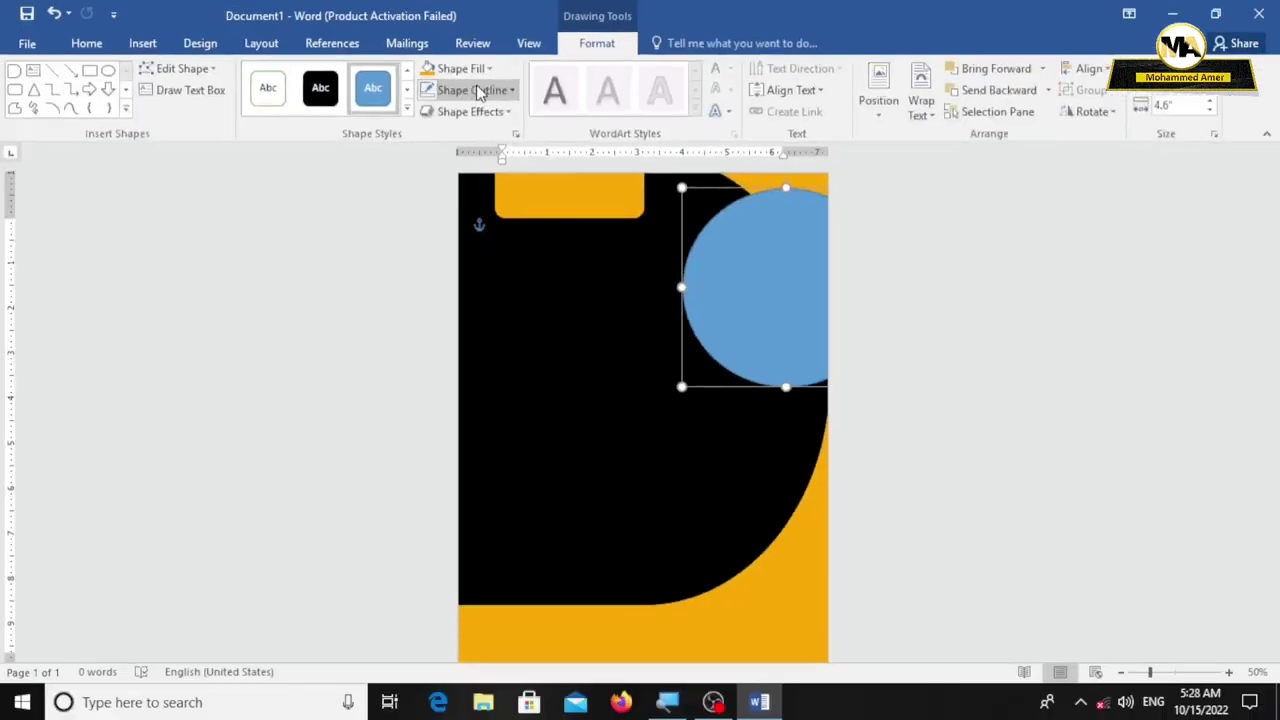
click(478, 91)
mouse_move(466, 340)
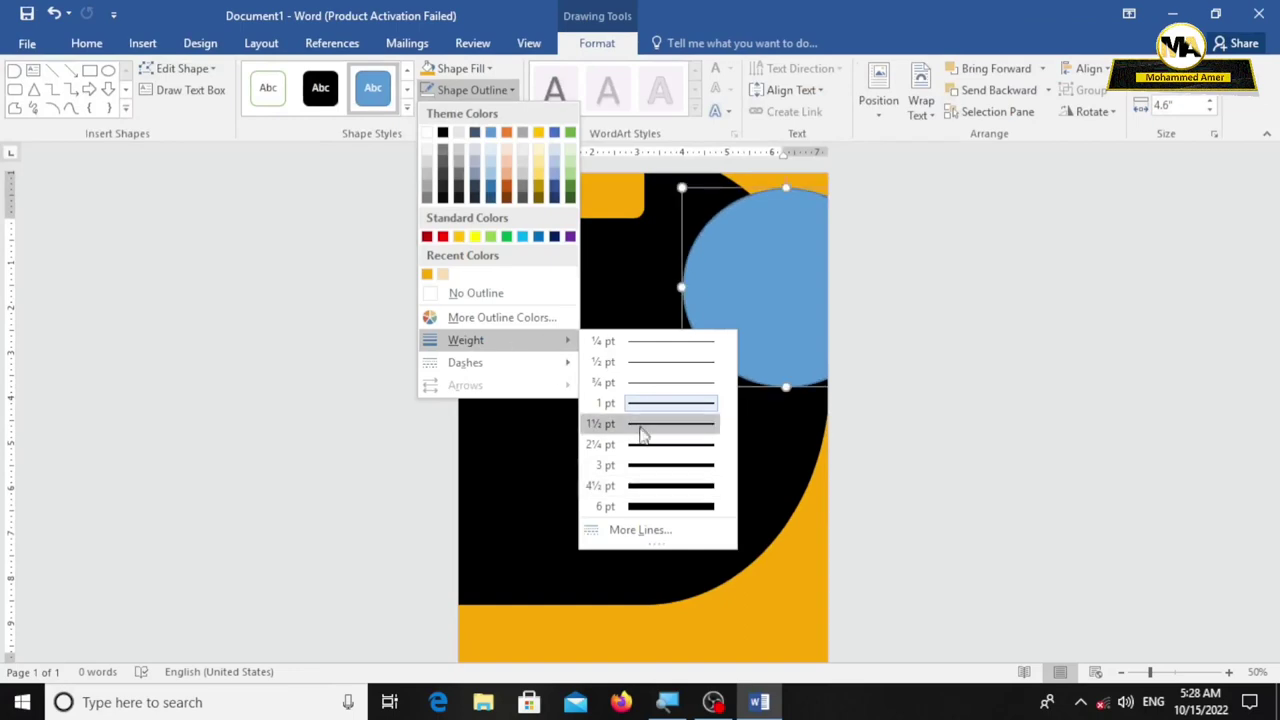
click(650, 507)
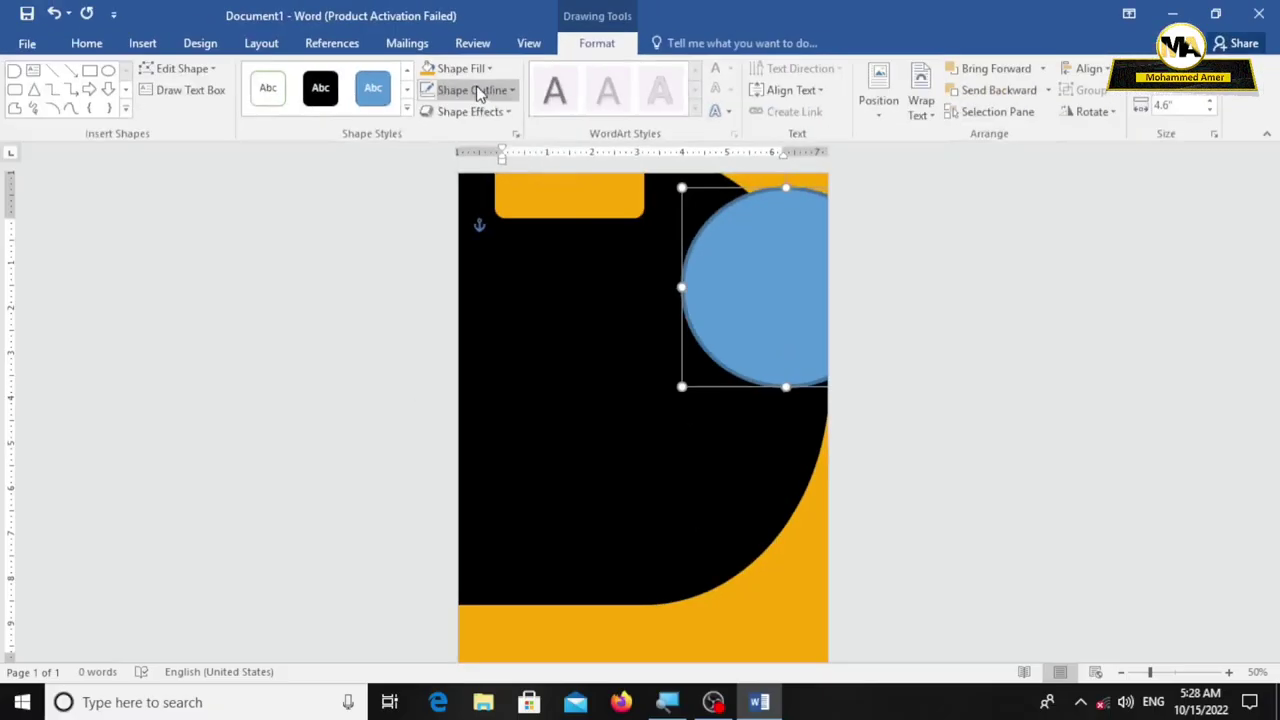
Step: Make the circle's outline white, then duplicate it as a smaller circle upper-left
click(475, 90)
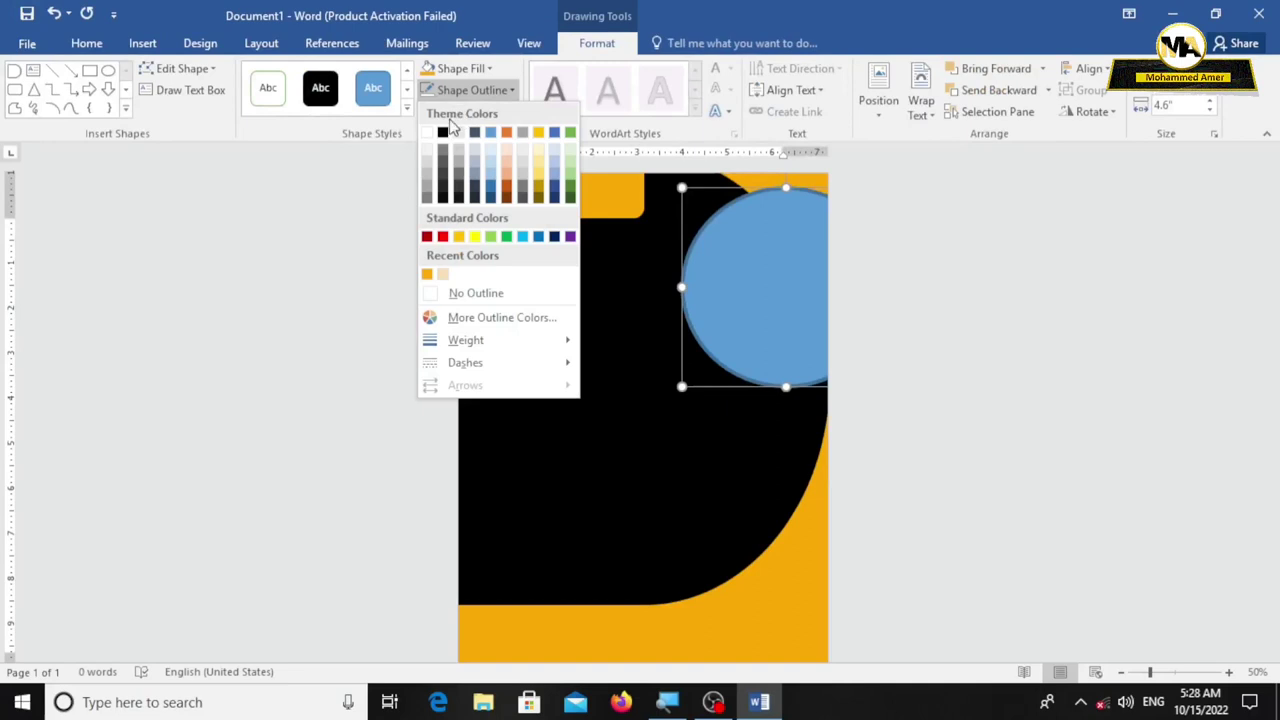
click(429, 134)
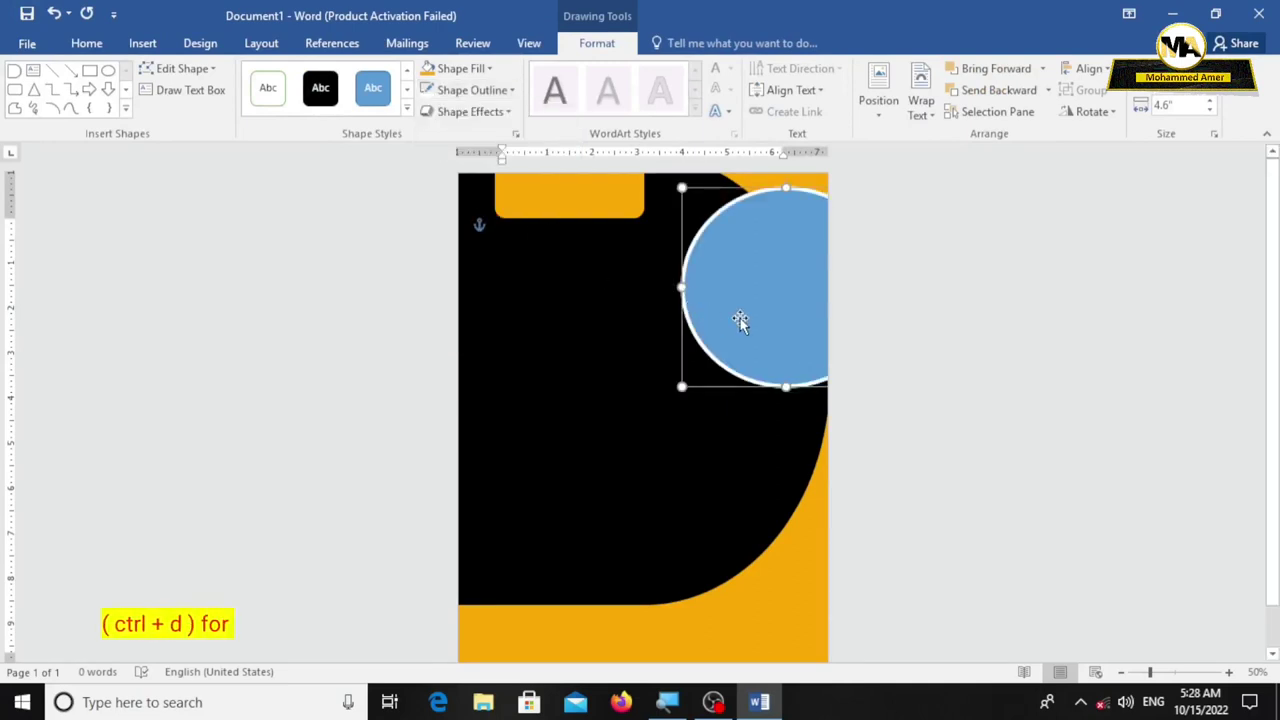
key(ctrl+d)
drag(740, 318, 549, 335)
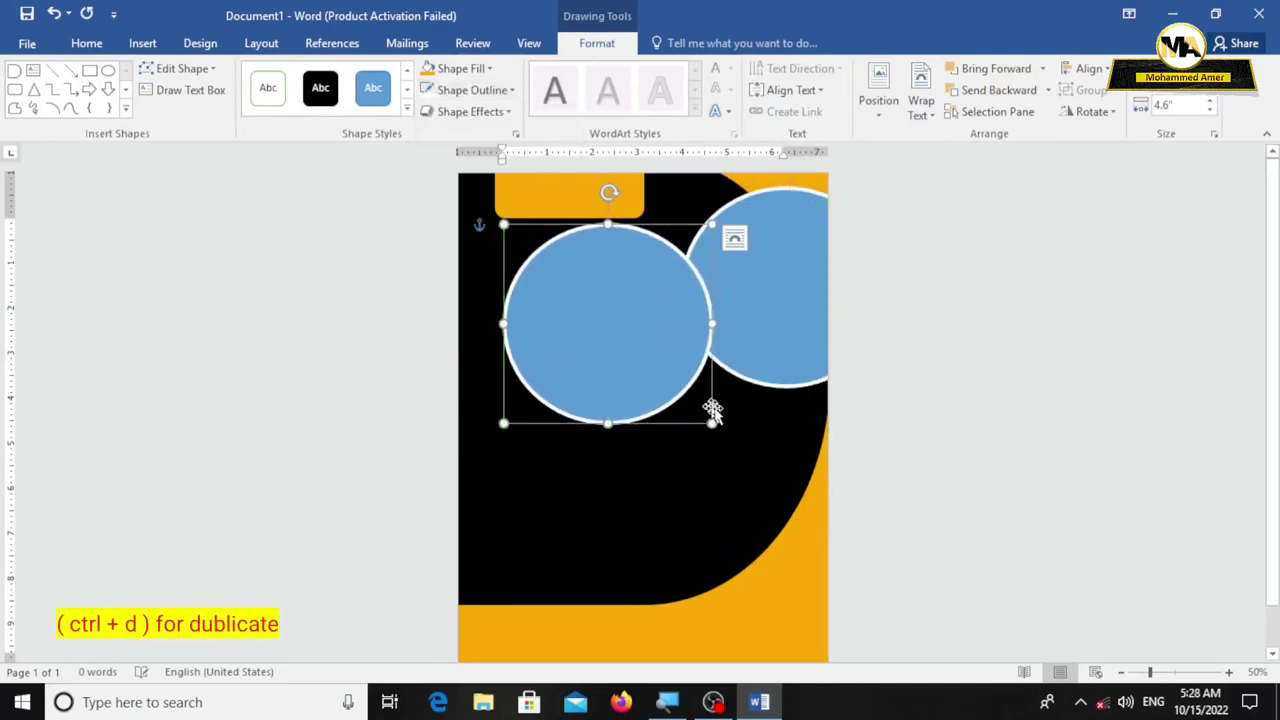
mouse_move(712, 423)
mouse_down()
mouse_move(640, 331)
mouse_move(623, 349)
mouse_up()
mouse_move(592, 278)
mouse_down()
mouse_move(600, 300)
mouse_move(676, 310)
mouse_up()
Step: Copy another circle lower so it overlaps the others, and enlarge it
scroll(666, 351, up, 4)
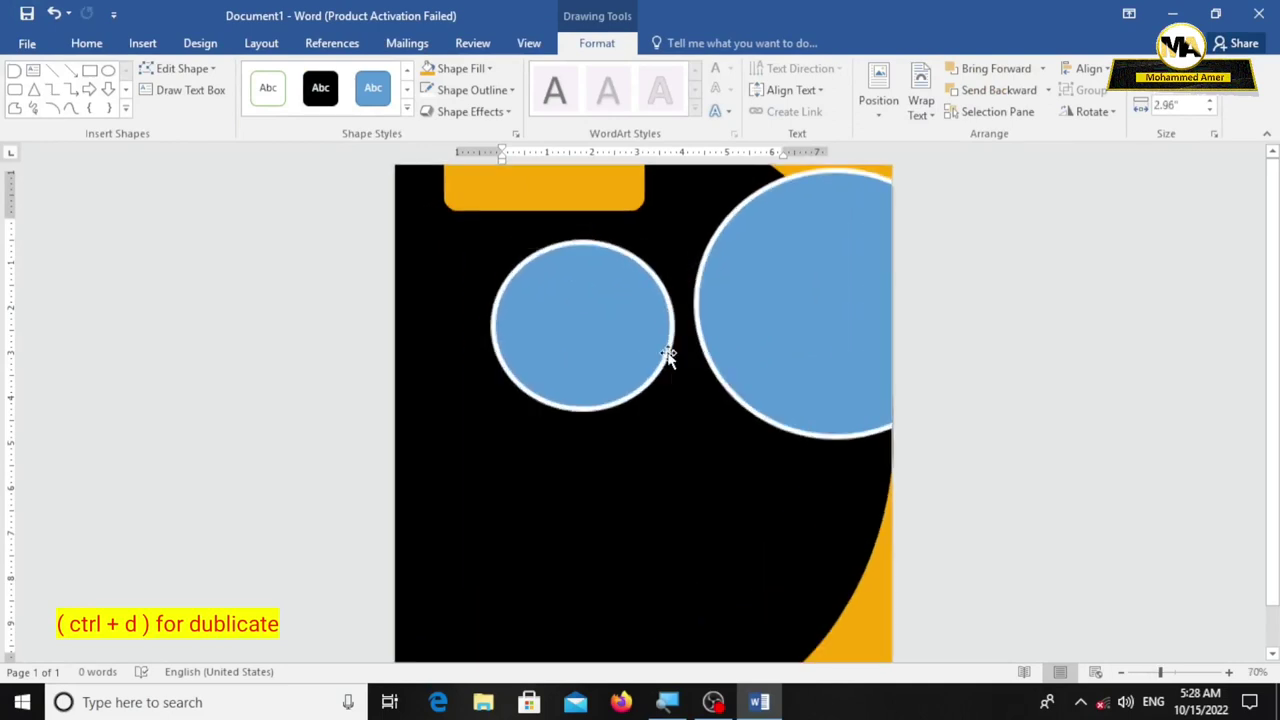
scroll(670, 360, up, 1)
click(657, 357)
mouse_move(614, 399)
mouse_down()
mouse_move(592, 395)
mouse_move(705, 531)
mouse_up()
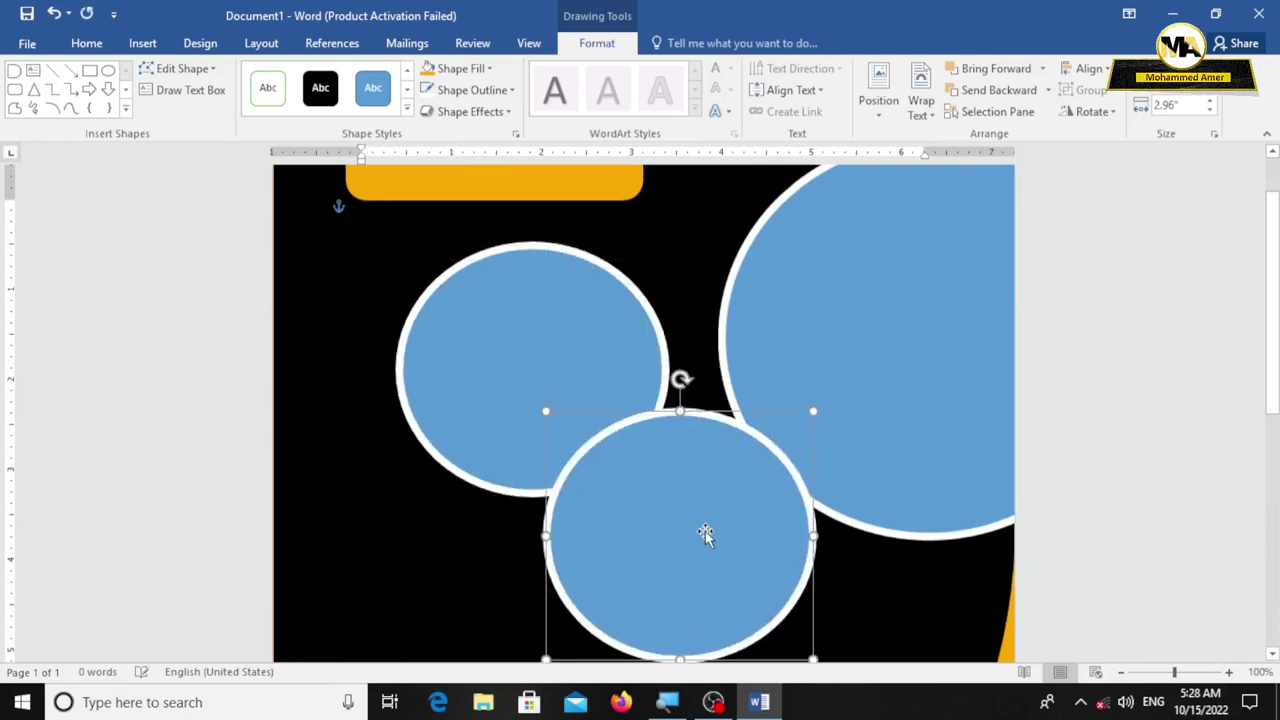
scroll(705, 531, down, 5)
scroll(777, 451, up, 1)
drag(814, 386, 903, 502)
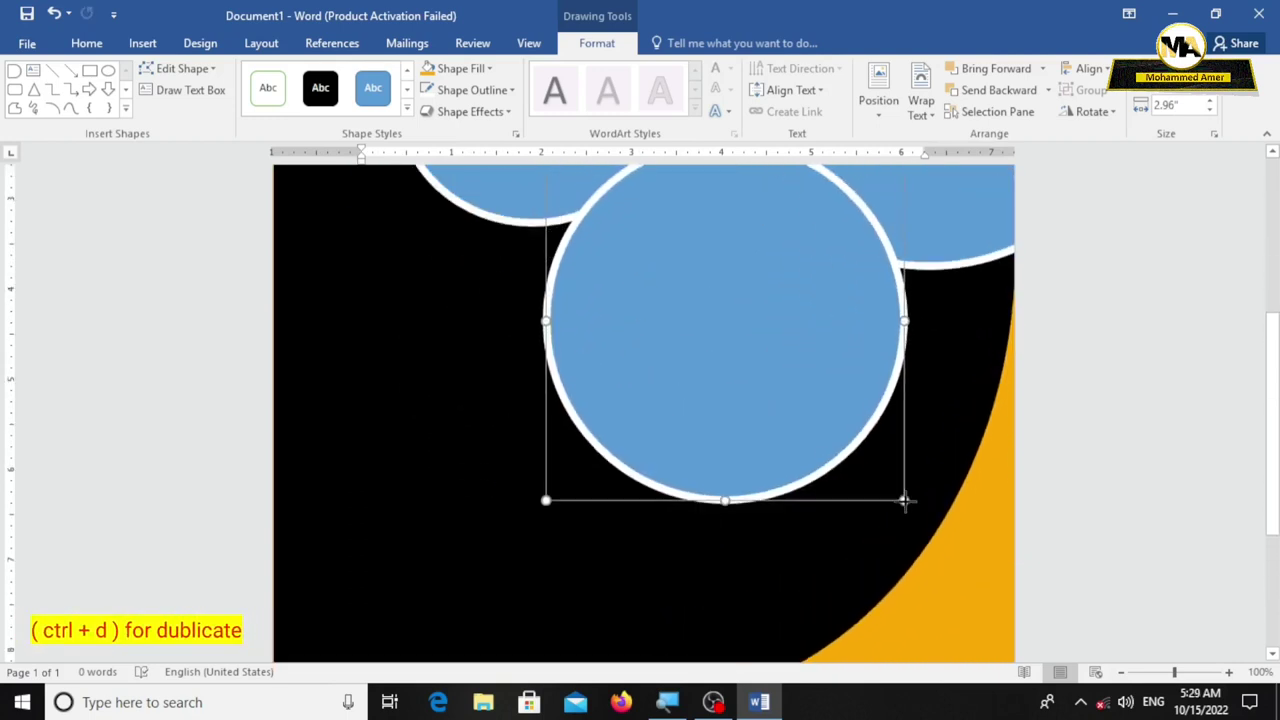
drag(749, 351, 729, 334)
scroll(729, 334, up, 2)
Step: Bring the upper-left and upper-right circles to the front
click(668, 246)
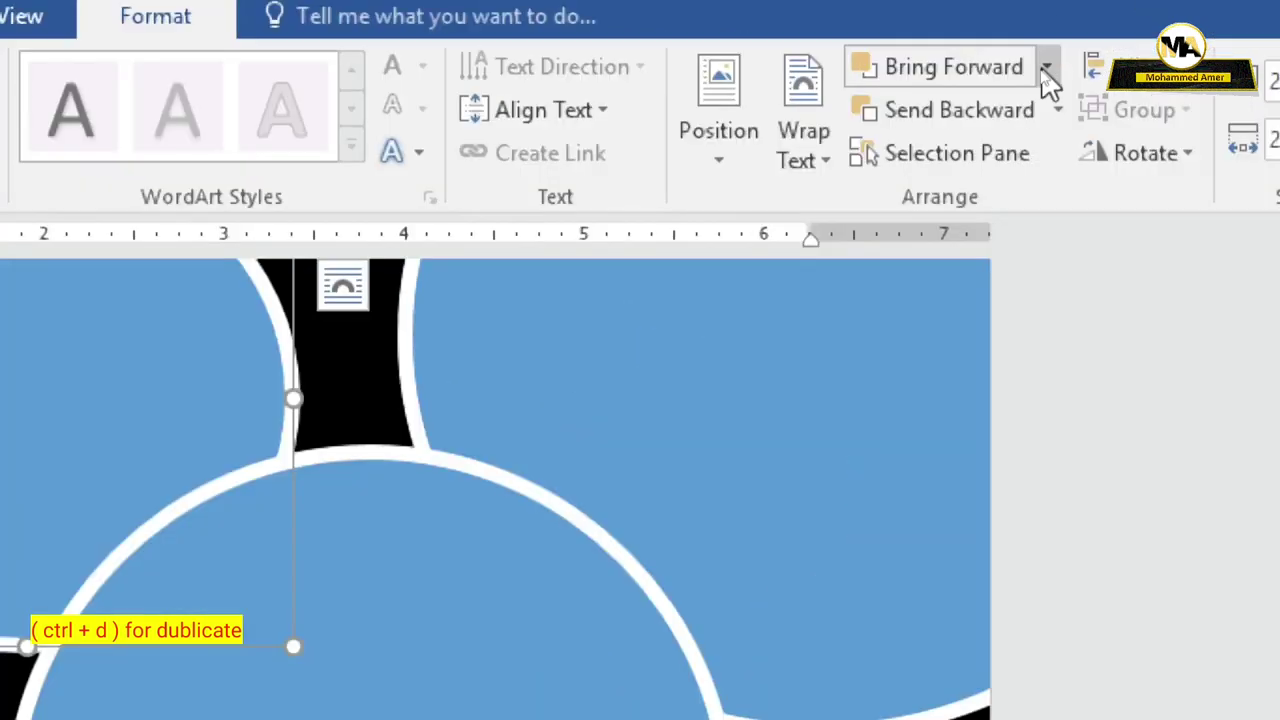
click(1045, 70)
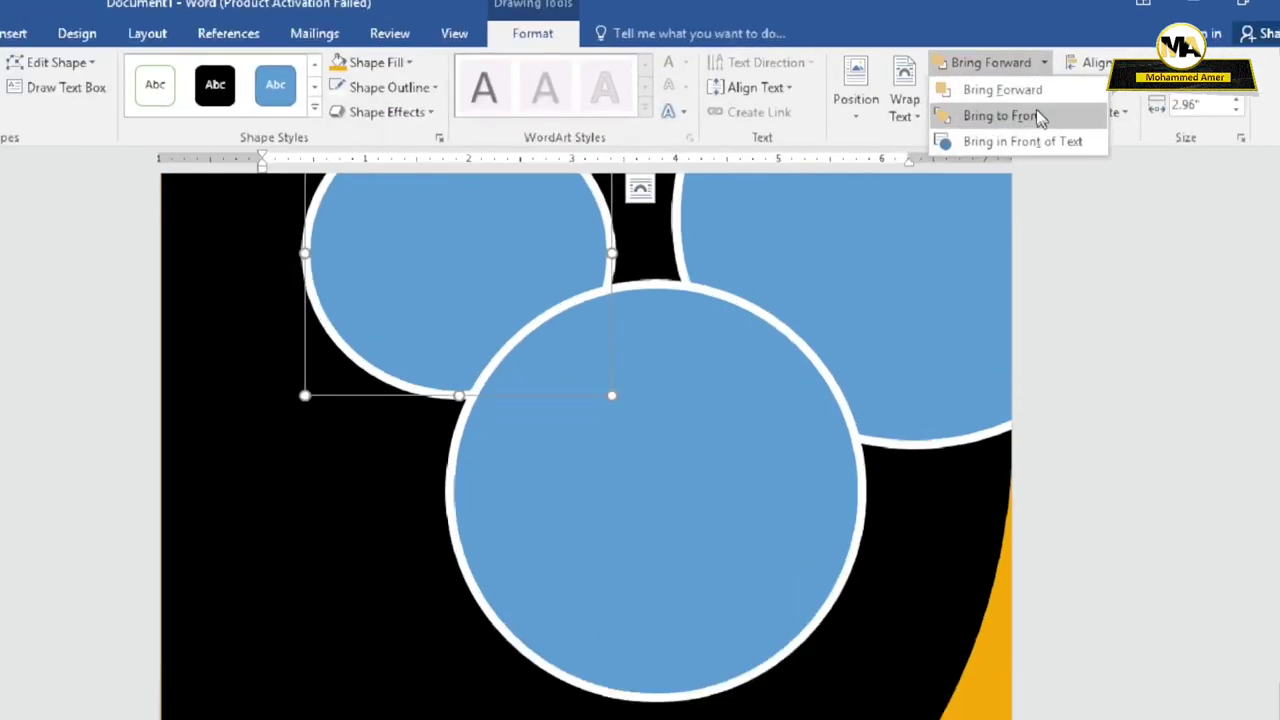
click(1036, 115)
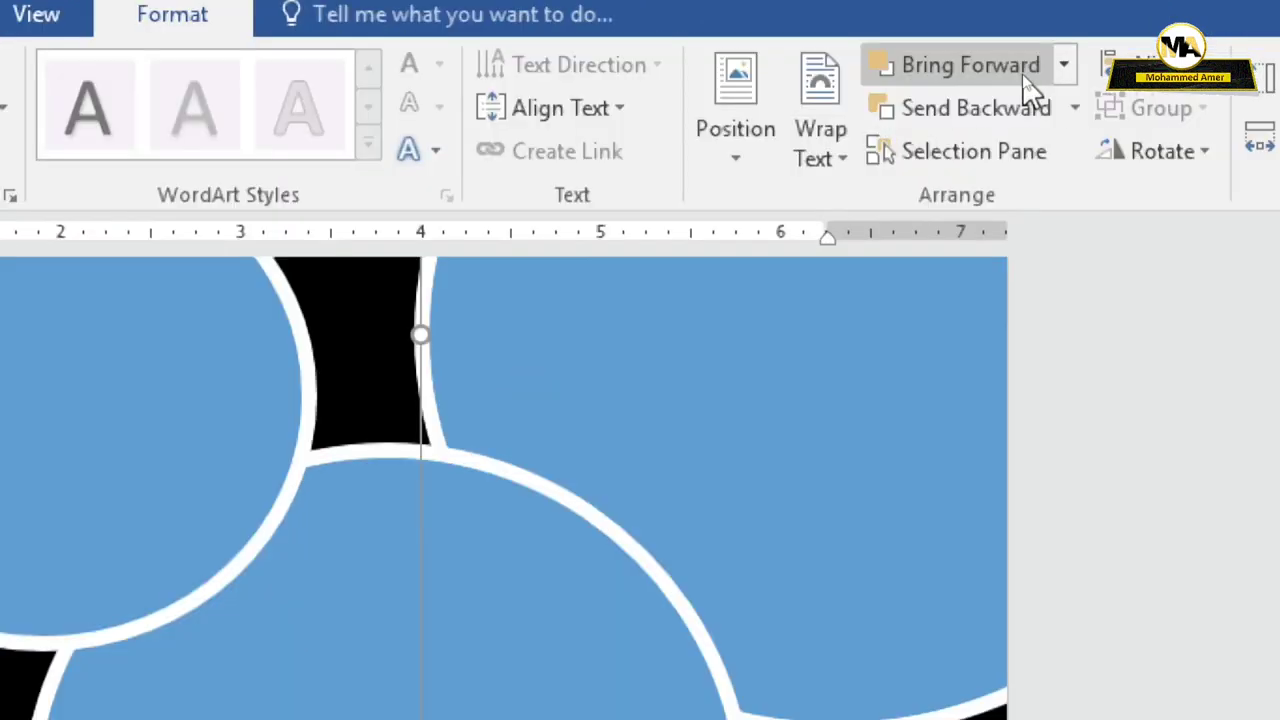
click(1015, 70)
Step: Copy the centre circle as a small circle at the lower right
click(700, 377)
ctrl+scroll(699, 377, down, 1)
ctrl+scroll(699, 377, down, 3)
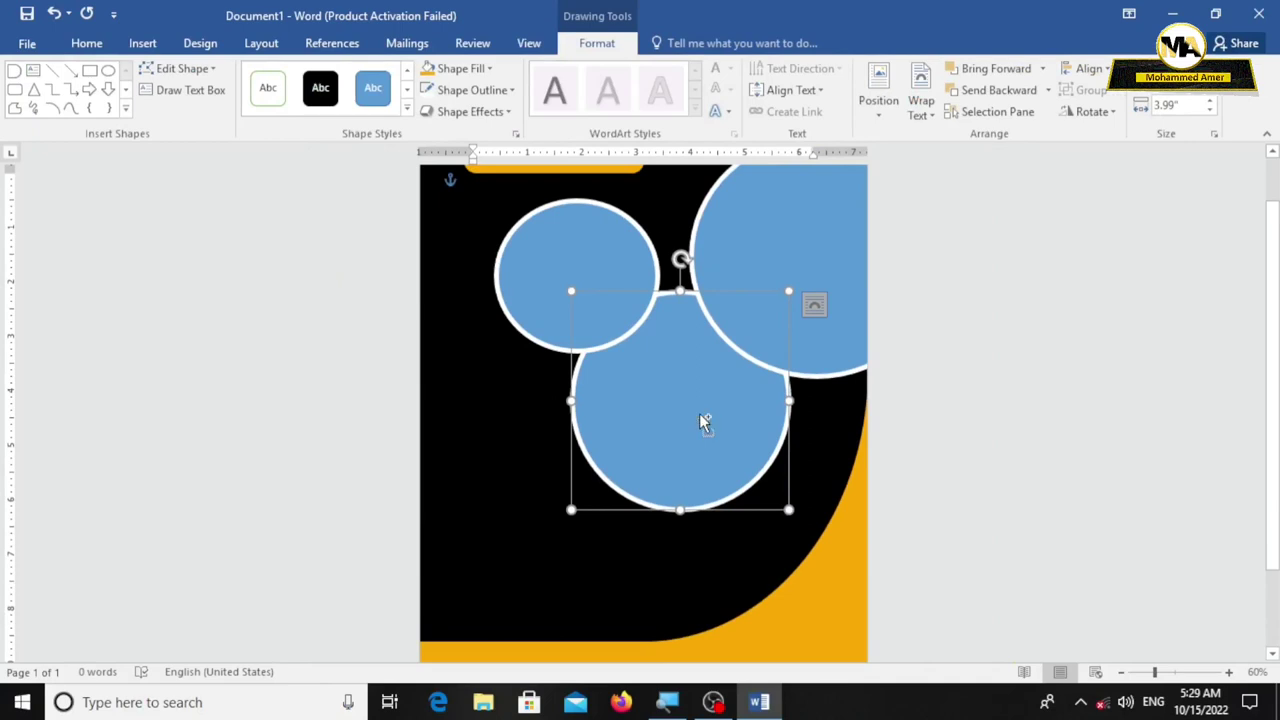
mouse_move(699, 418)
mouse_down()
mouse_move(815, 580)
mouse_move(749, 506)
mouse_up()
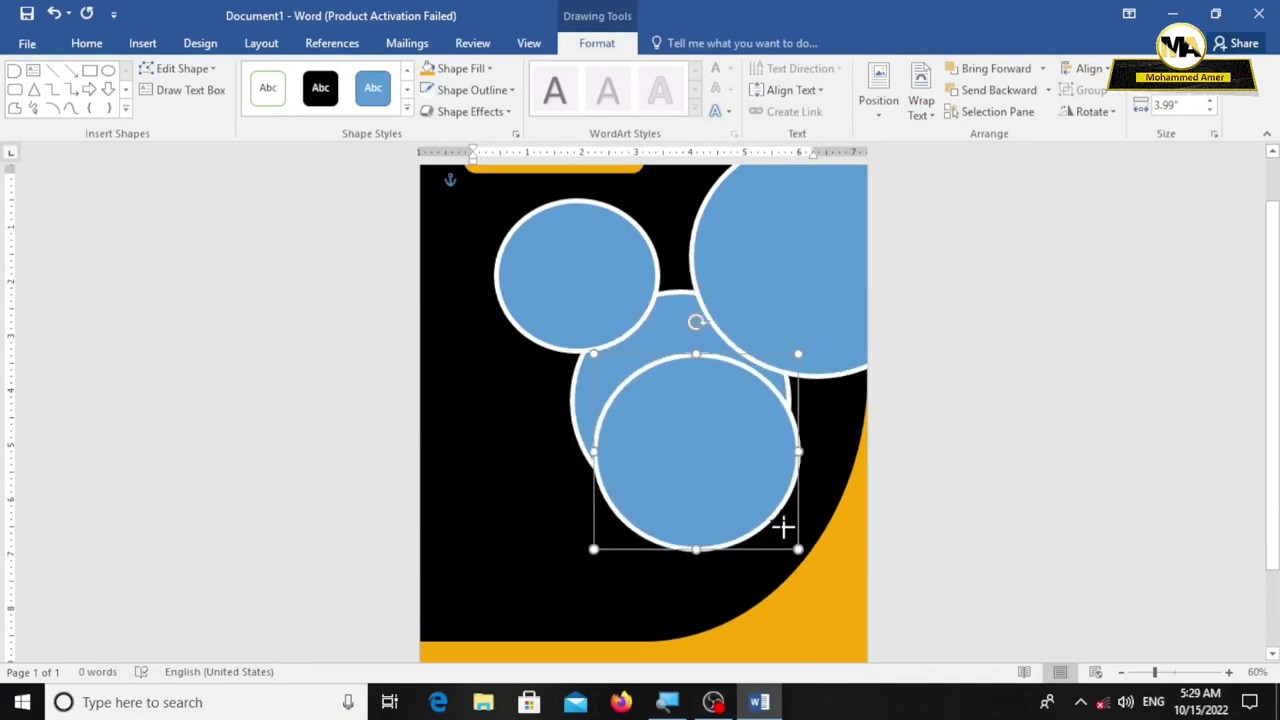
mouse_move(675, 410)
mouse_down()
mouse_move(778, 511)
mouse_move(751, 489)
mouse_up()
drag(849, 598, 833, 585)
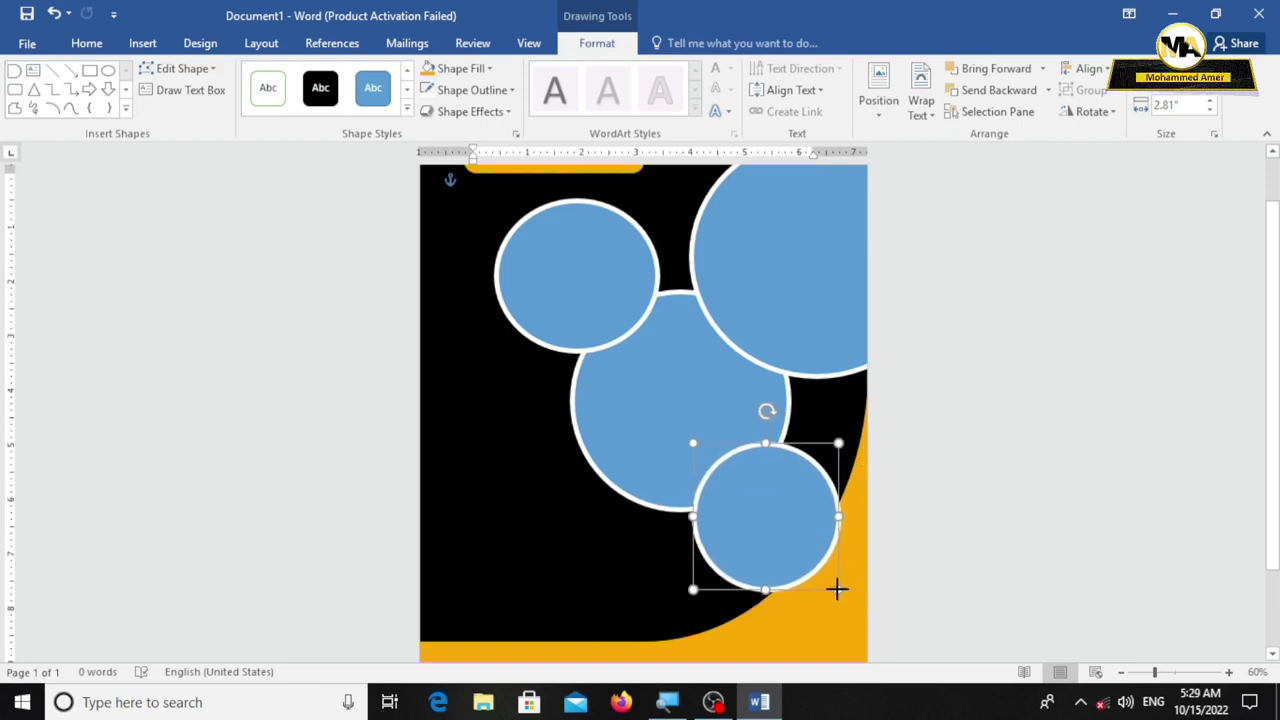
Step: Copy the small circle to the poster's left edge to complete the five-circle cluster
click(651, 443)
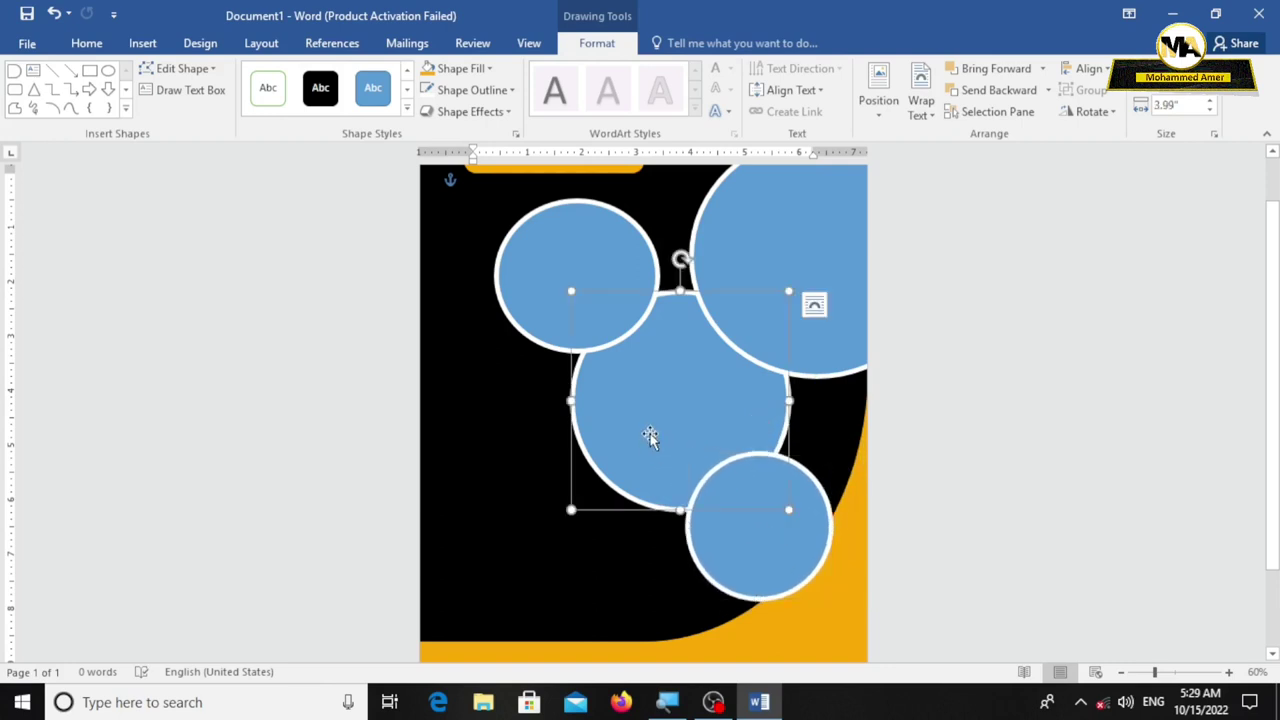
scroll(651, 437, down, 1)
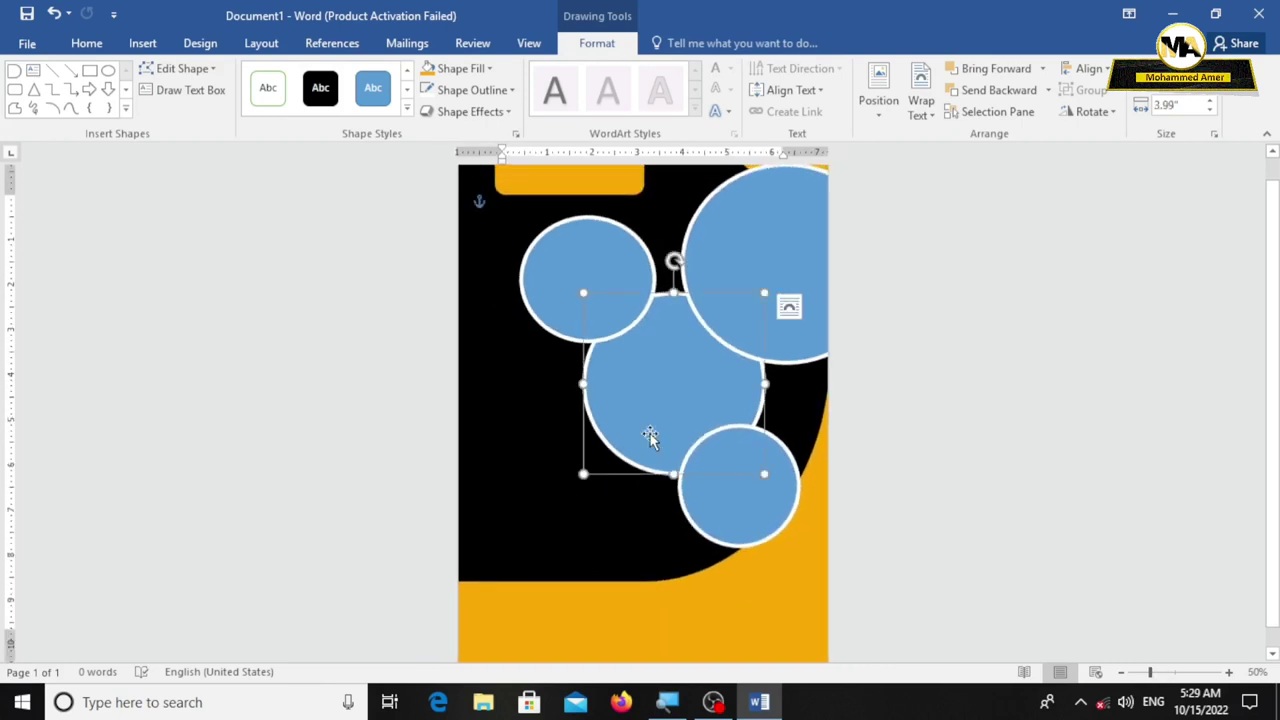
click(755, 502)
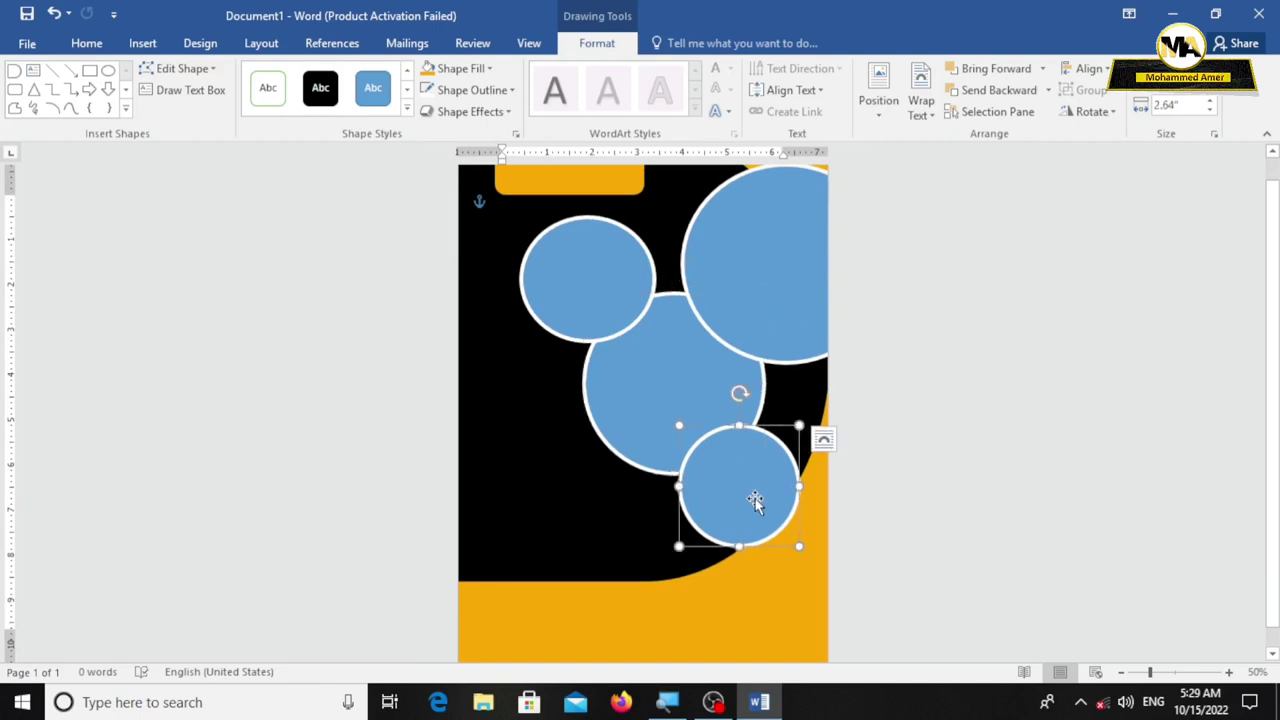
mouse_move(755, 502)
ctrl+mouse_down()
mouse_move(526, 469)
mouse_move(529, 458)
mouse_move(563, 481)
ctrl+mouse_up()
click(646, 428)
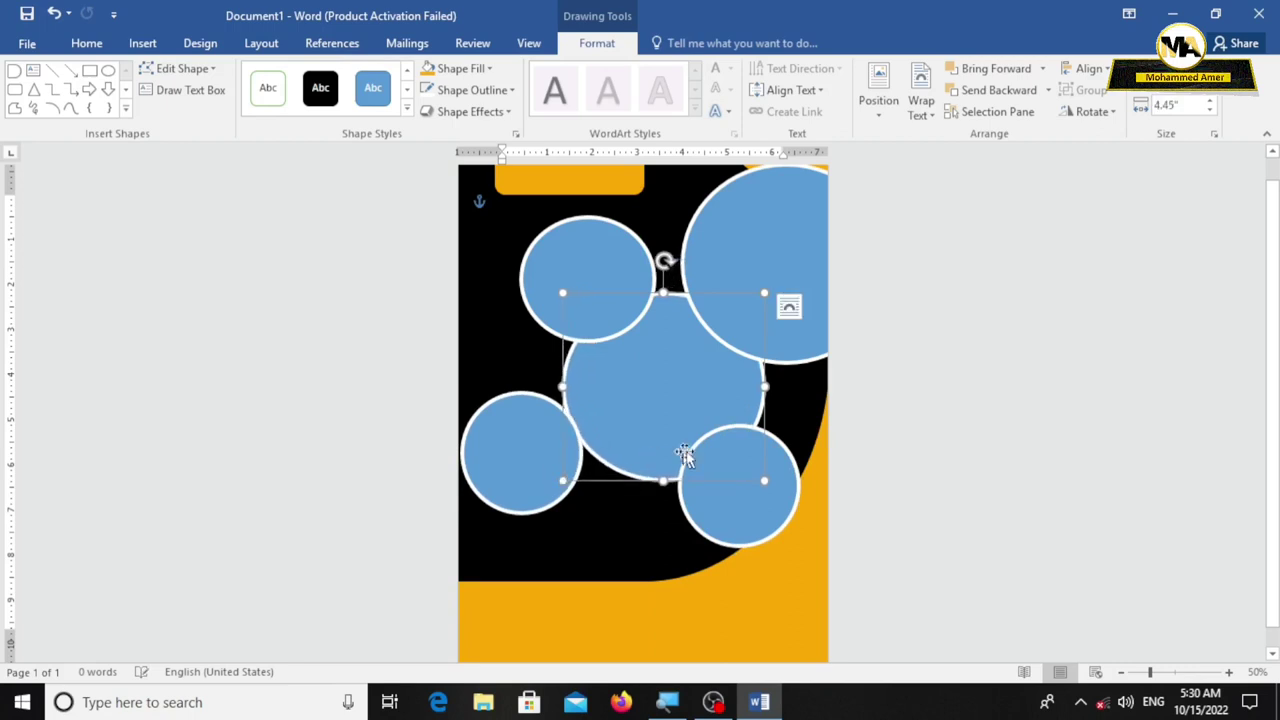
click(622, 272)
scroll(622, 275, up, 1)
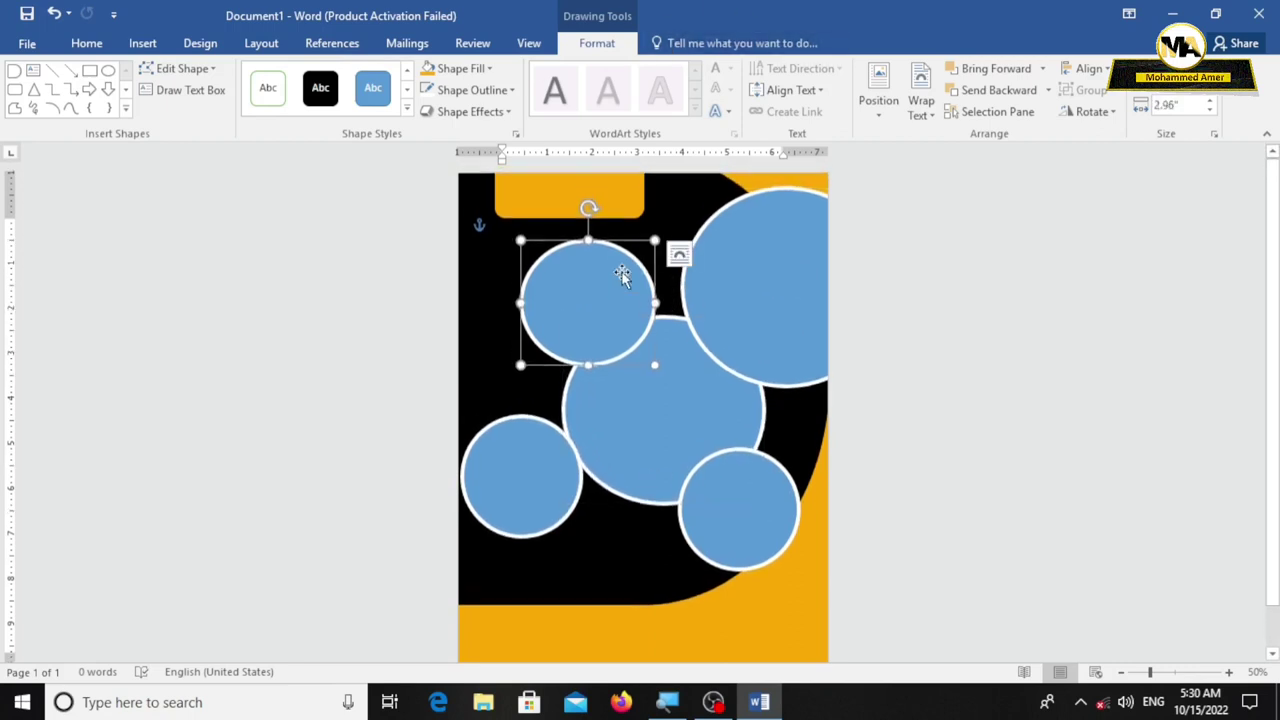
scroll(621, 271, down, 2)
click(725, 400)
scroll(725, 400, up, 2)
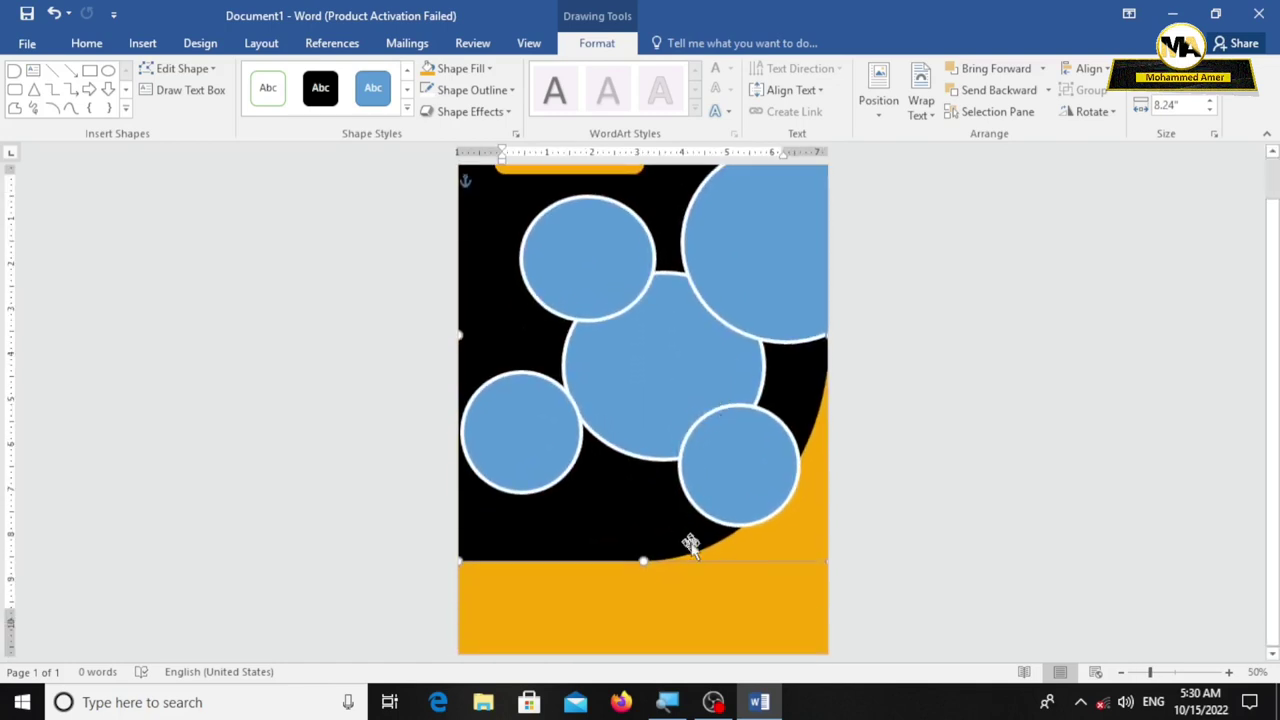
Step: Fill the large top-right circle with the 02 grilled-meat picture
click(751, 283)
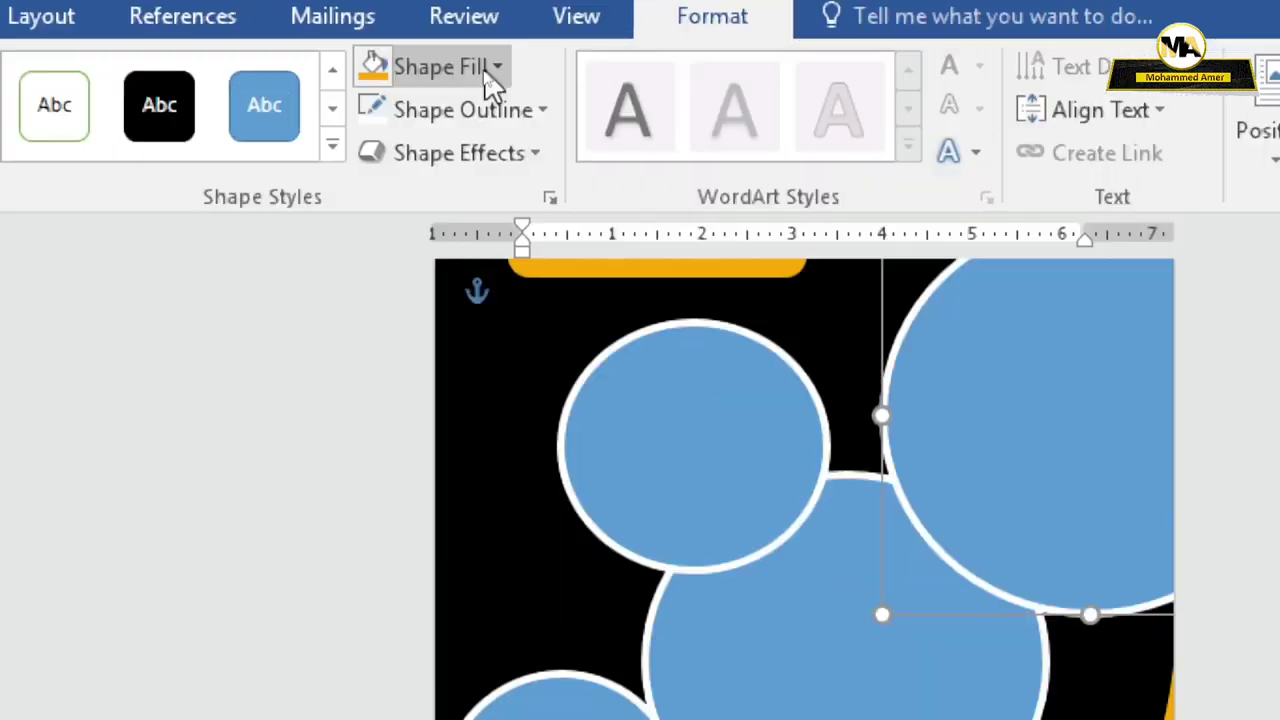
click(490, 68)
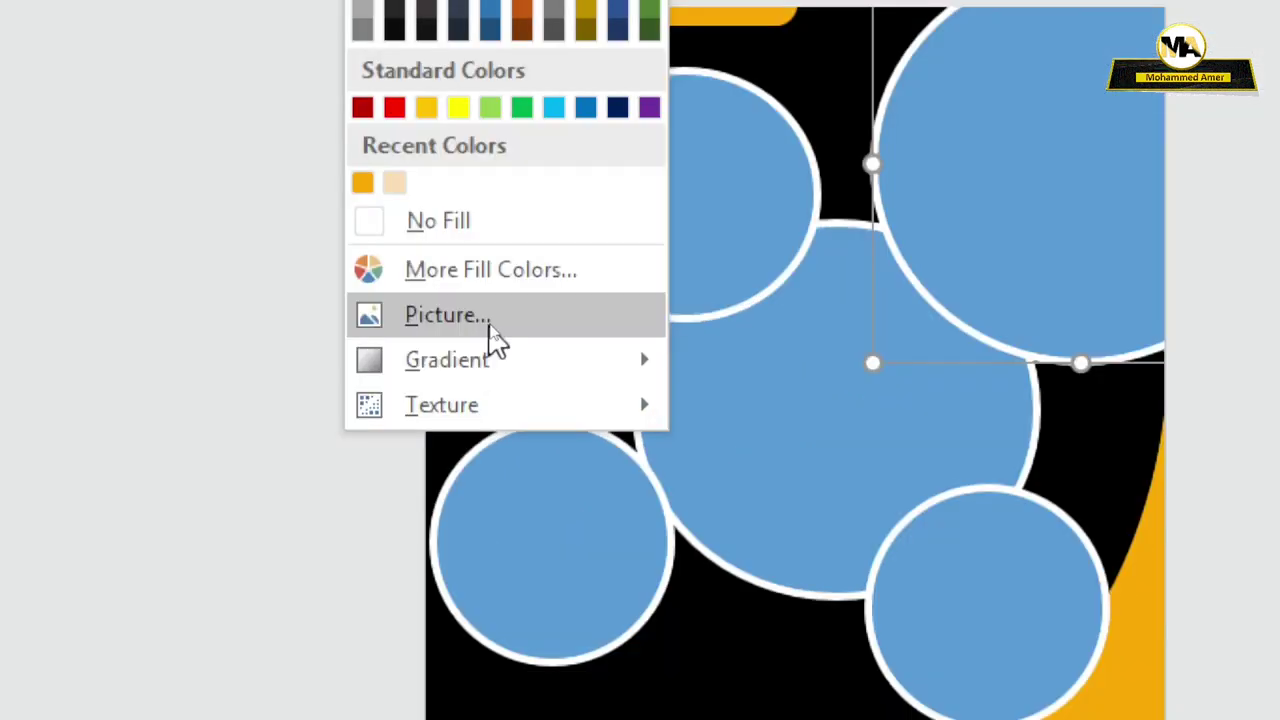
click(490, 326)
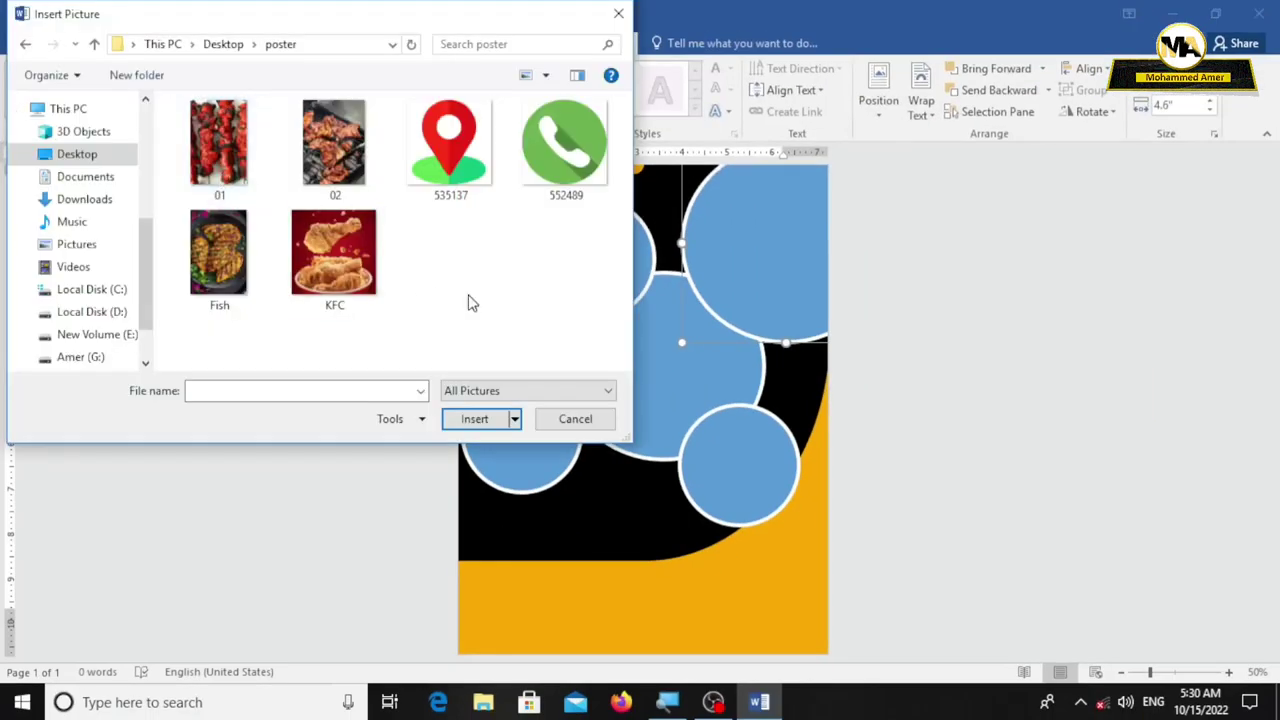
click(333, 145)
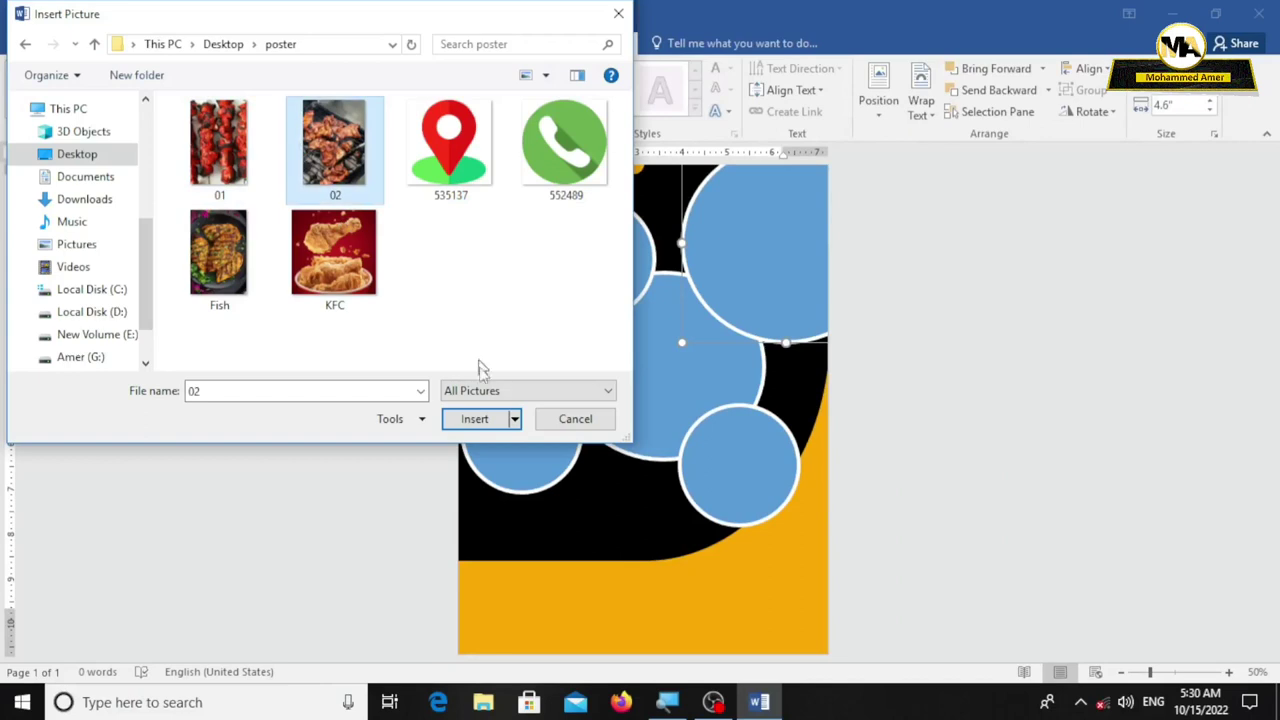
click(495, 420)
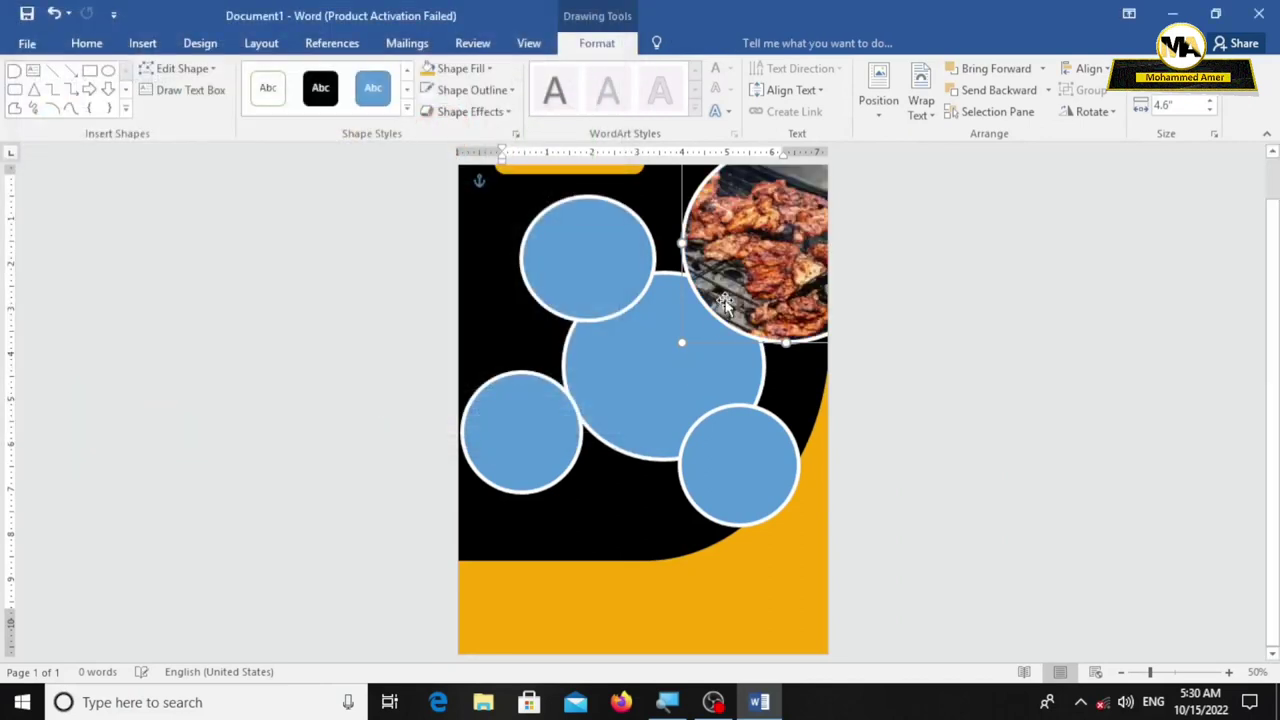
Step: Fill the top-left circle with the Fish picture
click(568, 275)
click(484, 69)
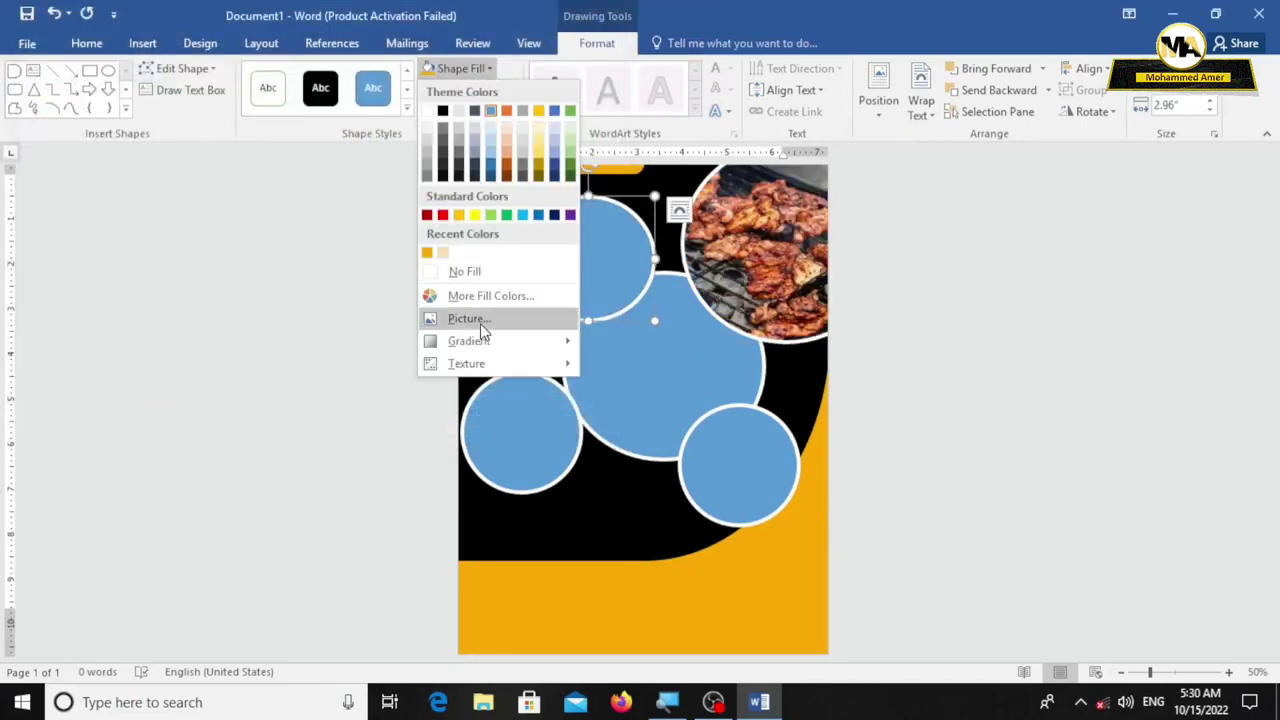
click(480, 323)
click(635, 395)
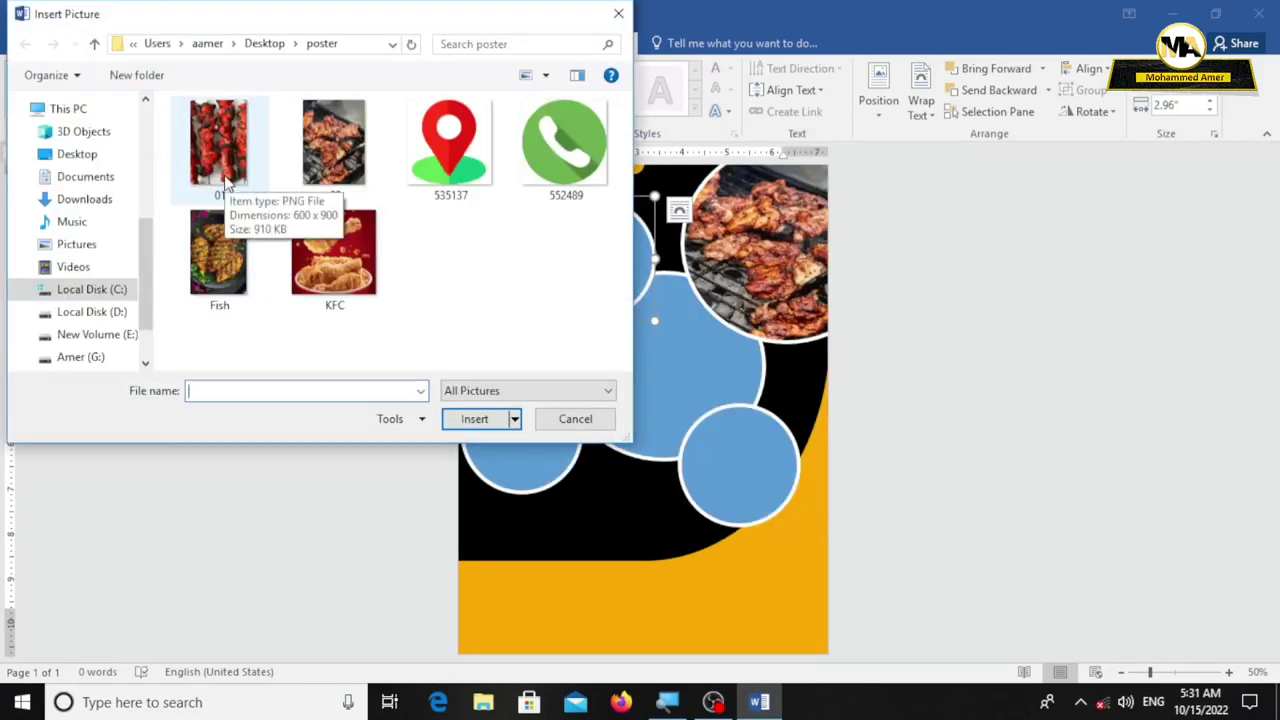
click(218, 252)
click(484, 420)
Step: Fill the big centre circle with the KFC fried-chicken picture
click(672, 366)
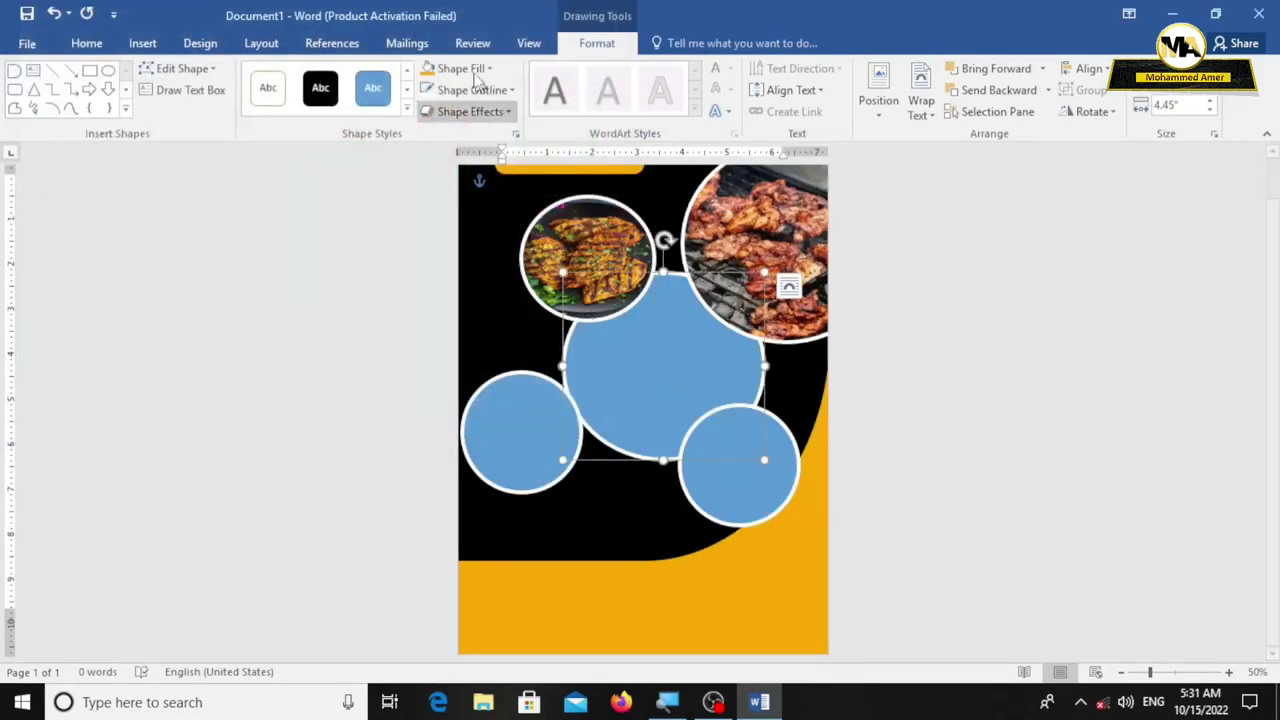
click(460, 68)
click(487, 320)
click(678, 391)
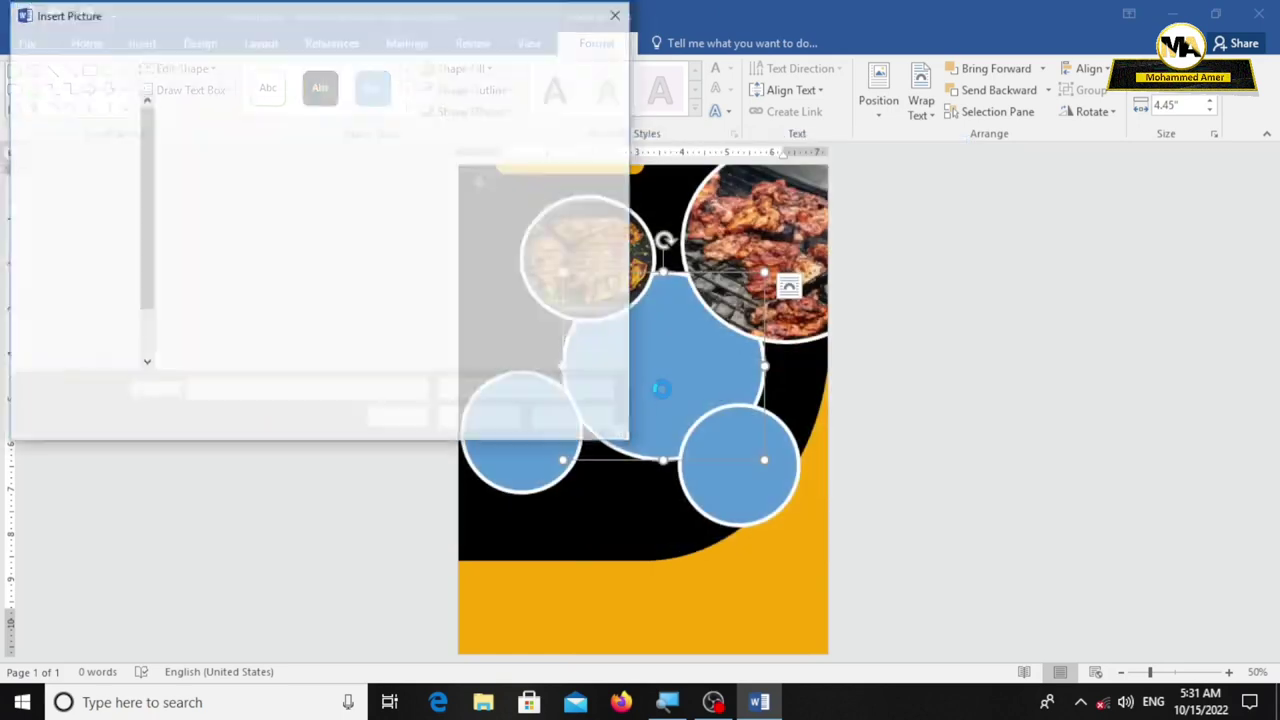
click(334, 265)
click(484, 420)
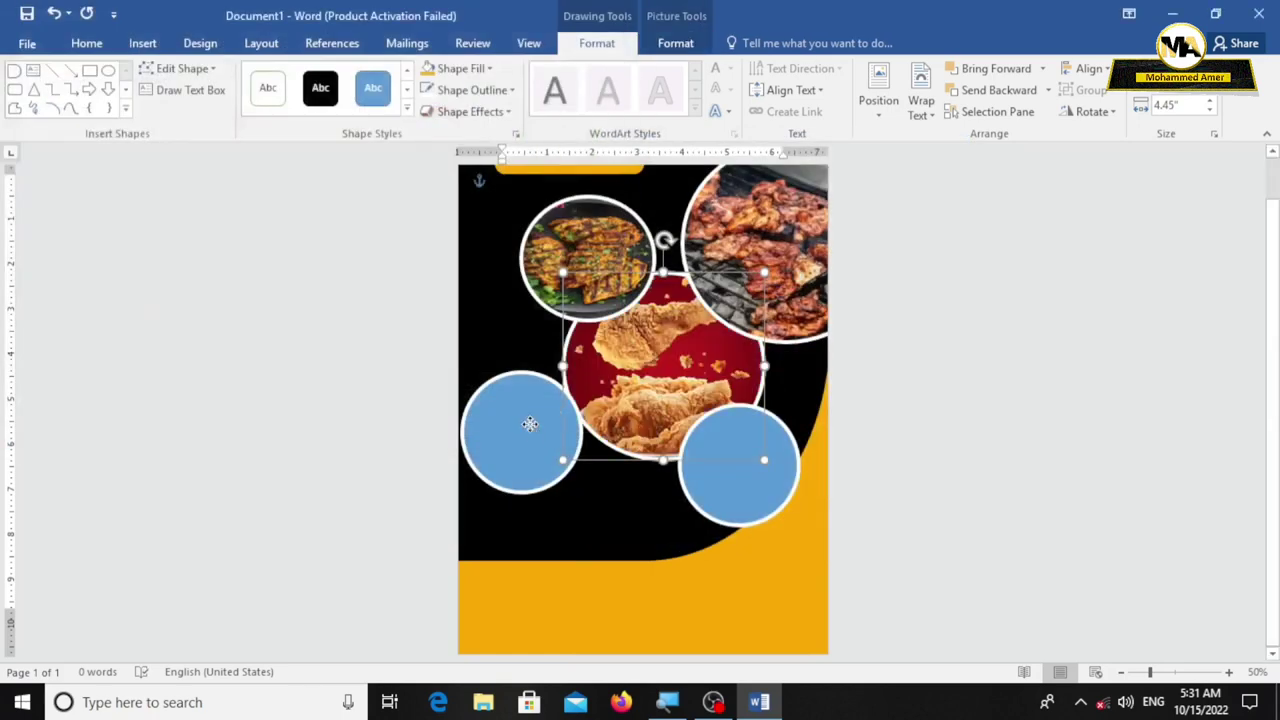
Step: Fill the left circle with the 01 skewer picture
click(530, 424)
click(460, 68)
click(487, 320)
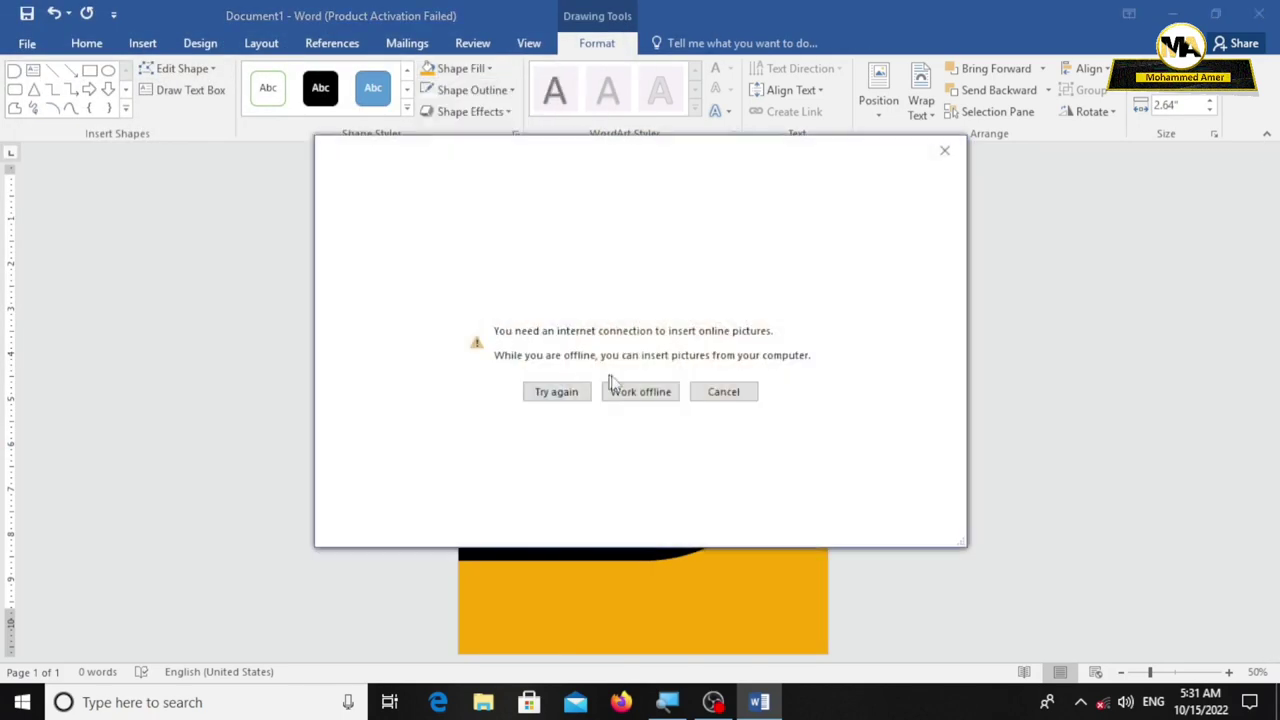
click(614, 389)
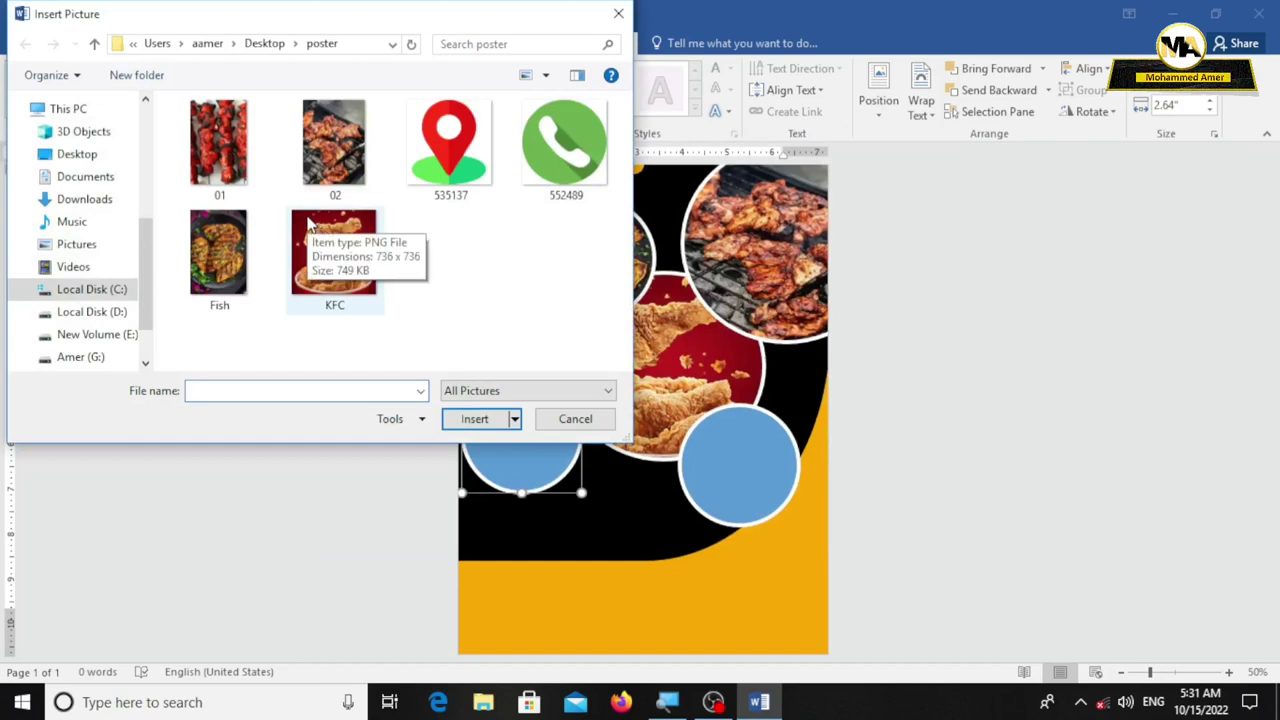
click(218, 143)
click(475, 418)
click(723, 622)
scroll(725, 620, down, 2)
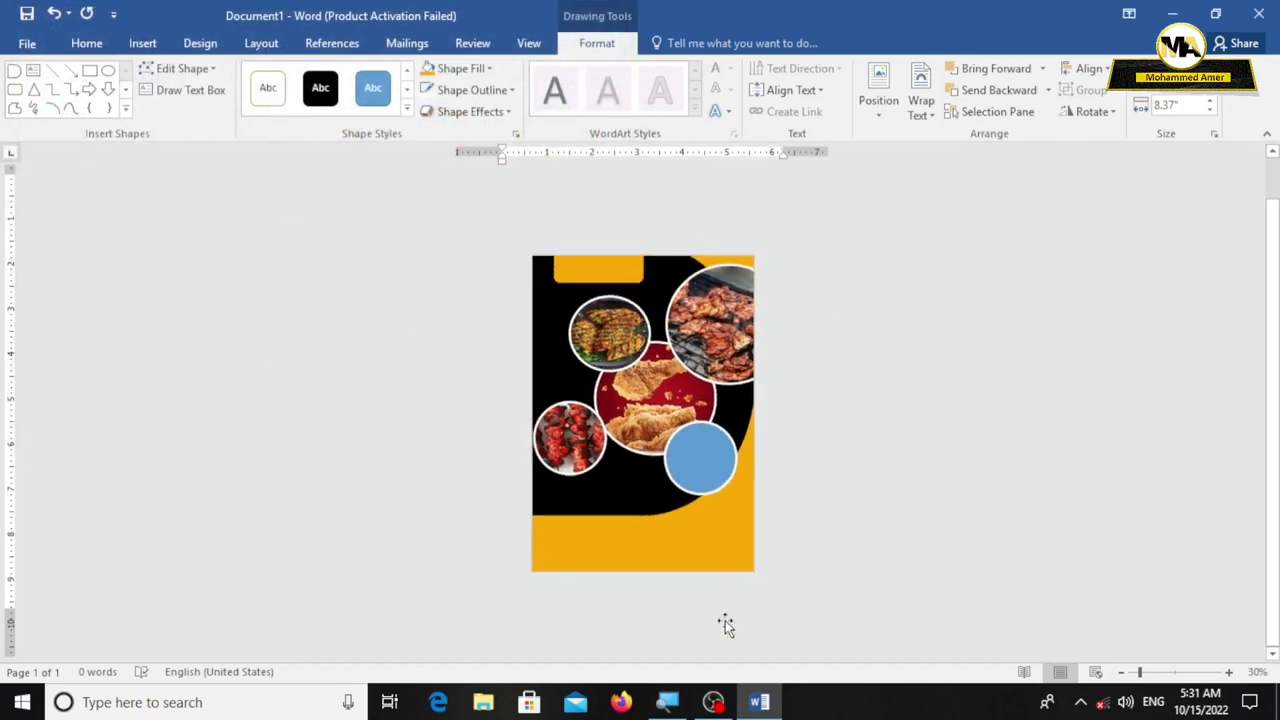
click(851, 535)
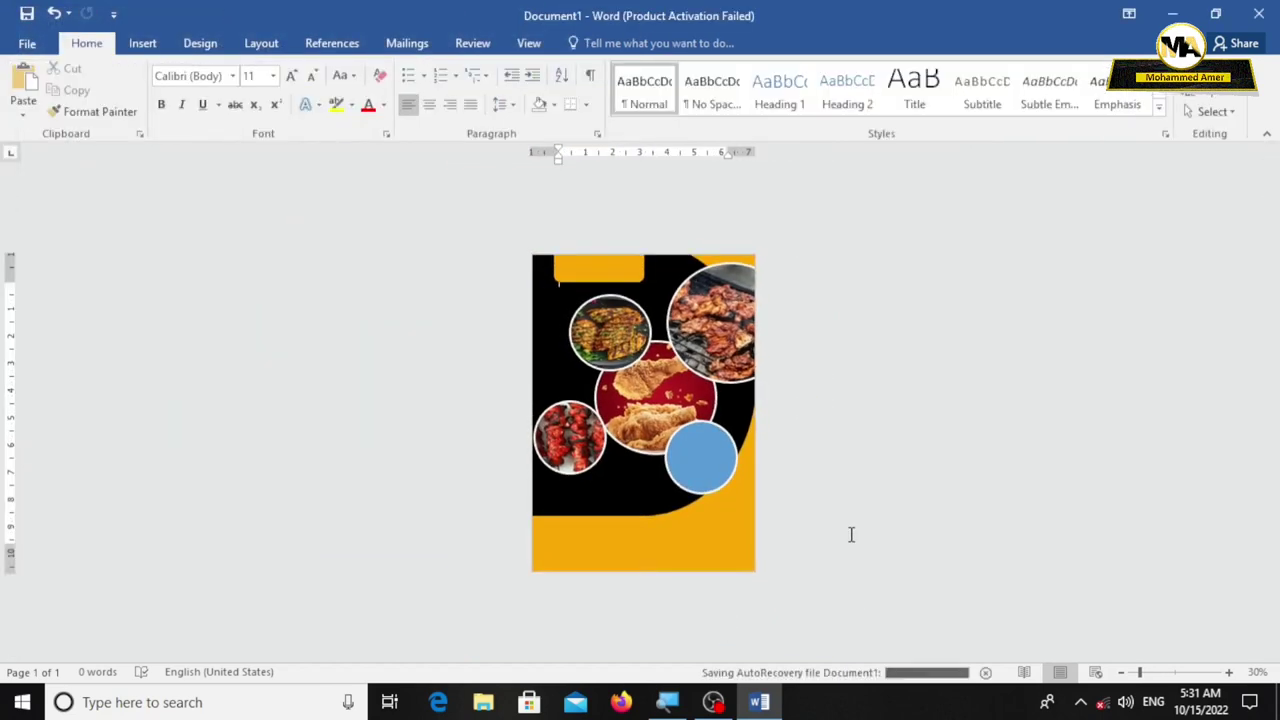
Step: Draw a Flowchart: Delay shape flush with the poster's left edge, between the food circles, and size it
scroll(851, 535, up, 1)
scroll(834, 526, up, 3)
scroll(833, 527, down, 1)
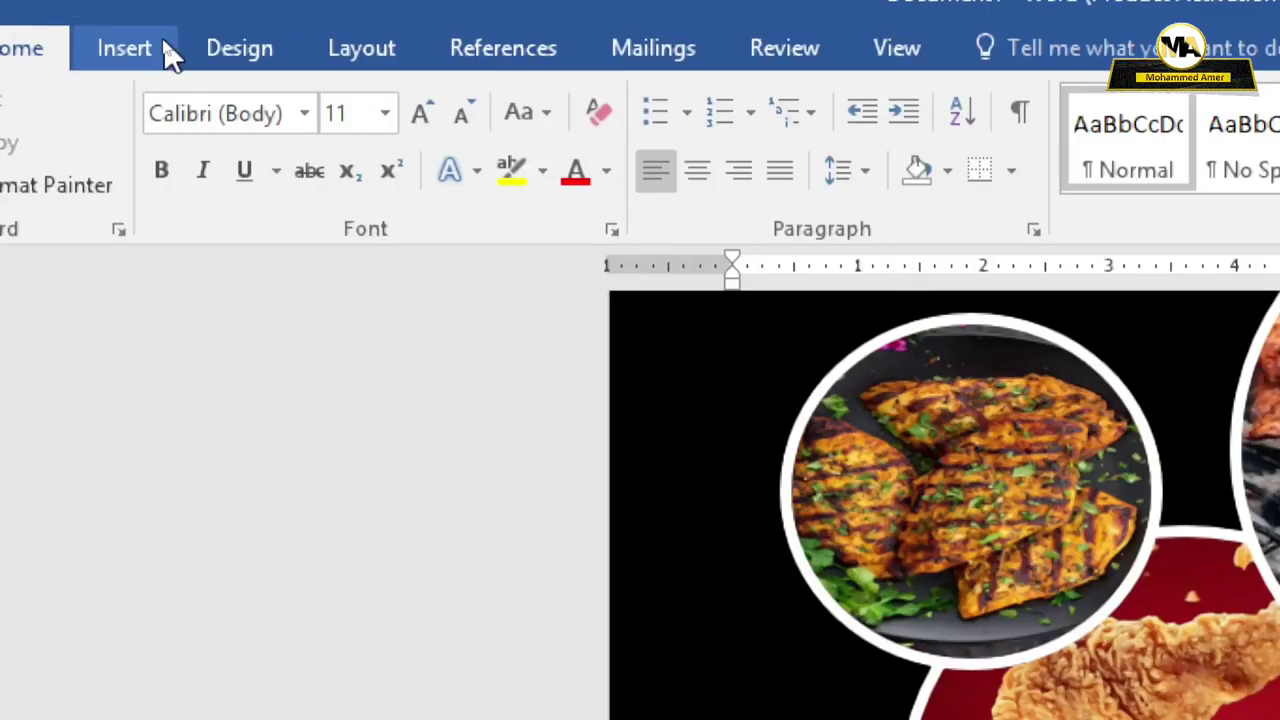
click(160, 45)
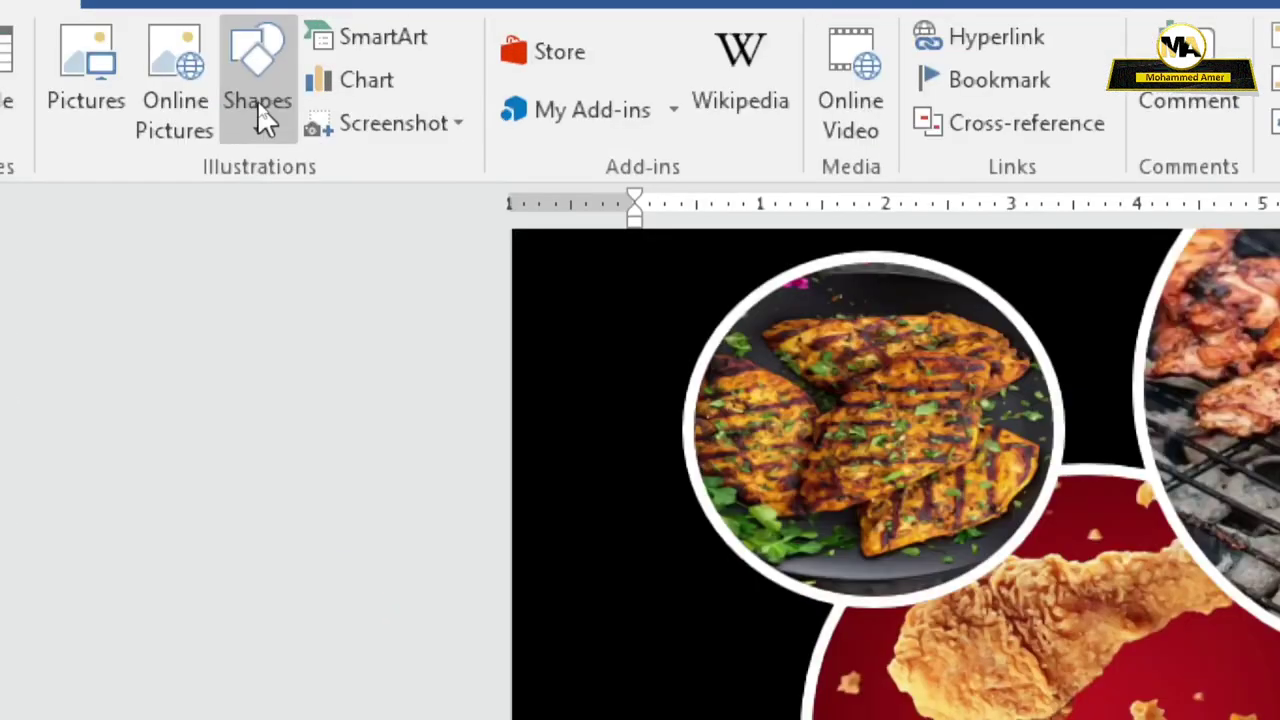
click(258, 103)
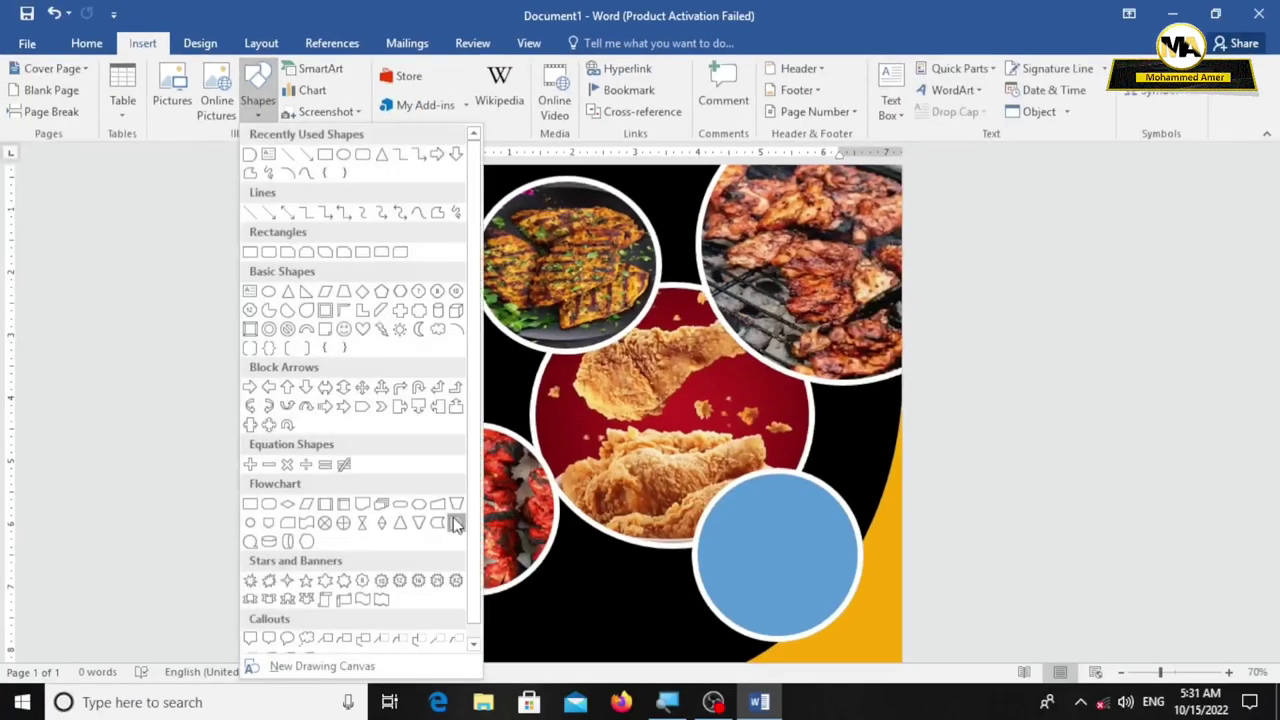
click(457, 523)
mouse_move(386, 342)
mouse_down()
mouse_move(593, 465)
mouse_move(618, 468)
mouse_move(614, 455)
mouse_up()
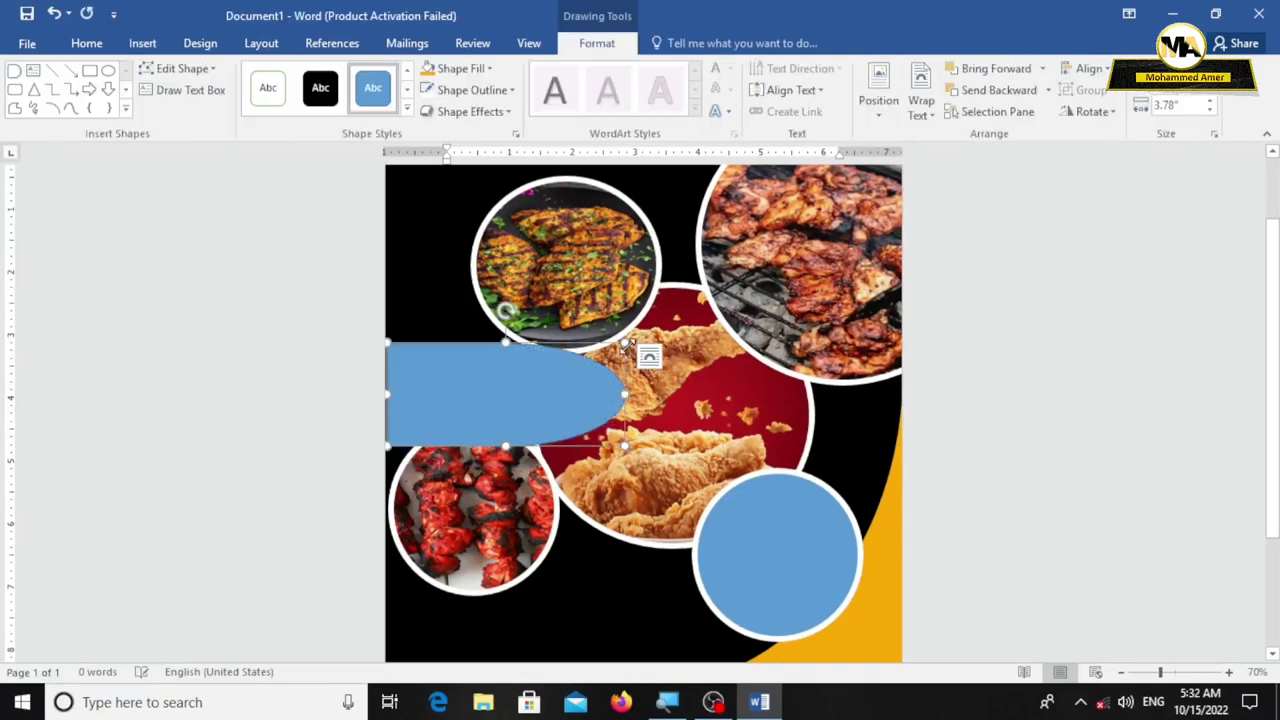
drag(622, 343, 615, 335)
drag(526, 397, 514, 394)
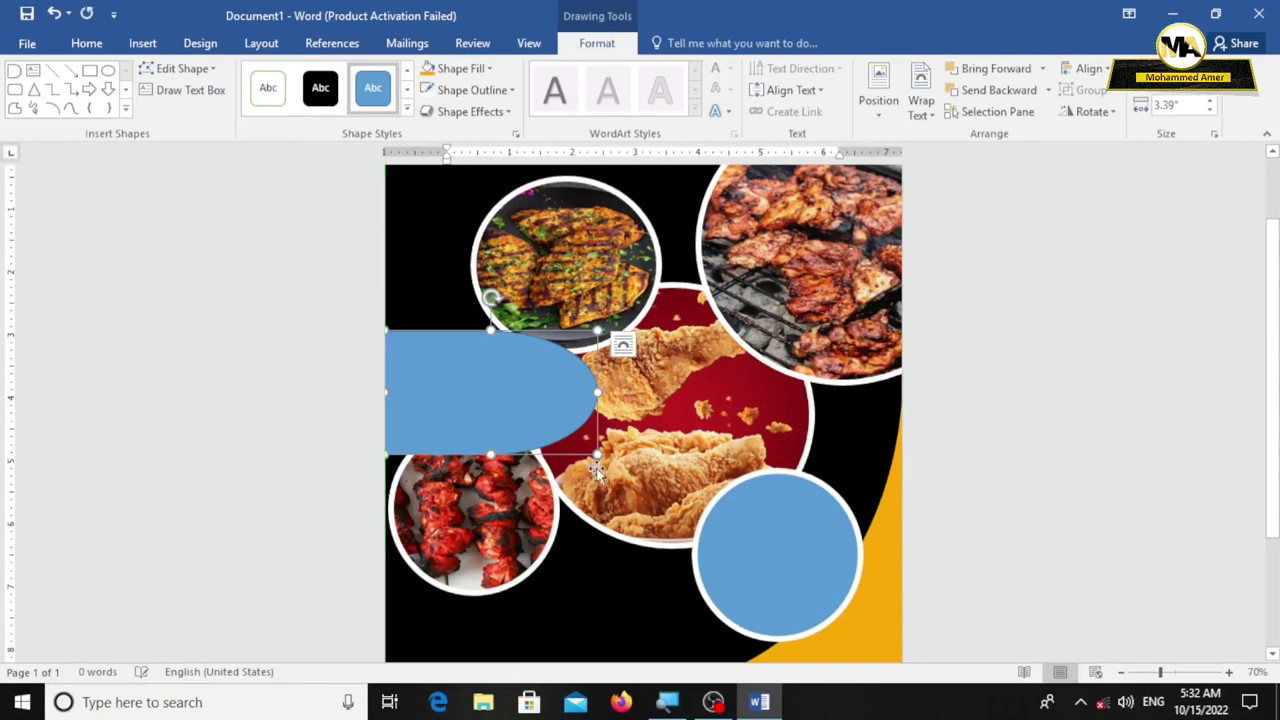
drag(602, 452, 605, 440)
drag(606, 381, 624, 388)
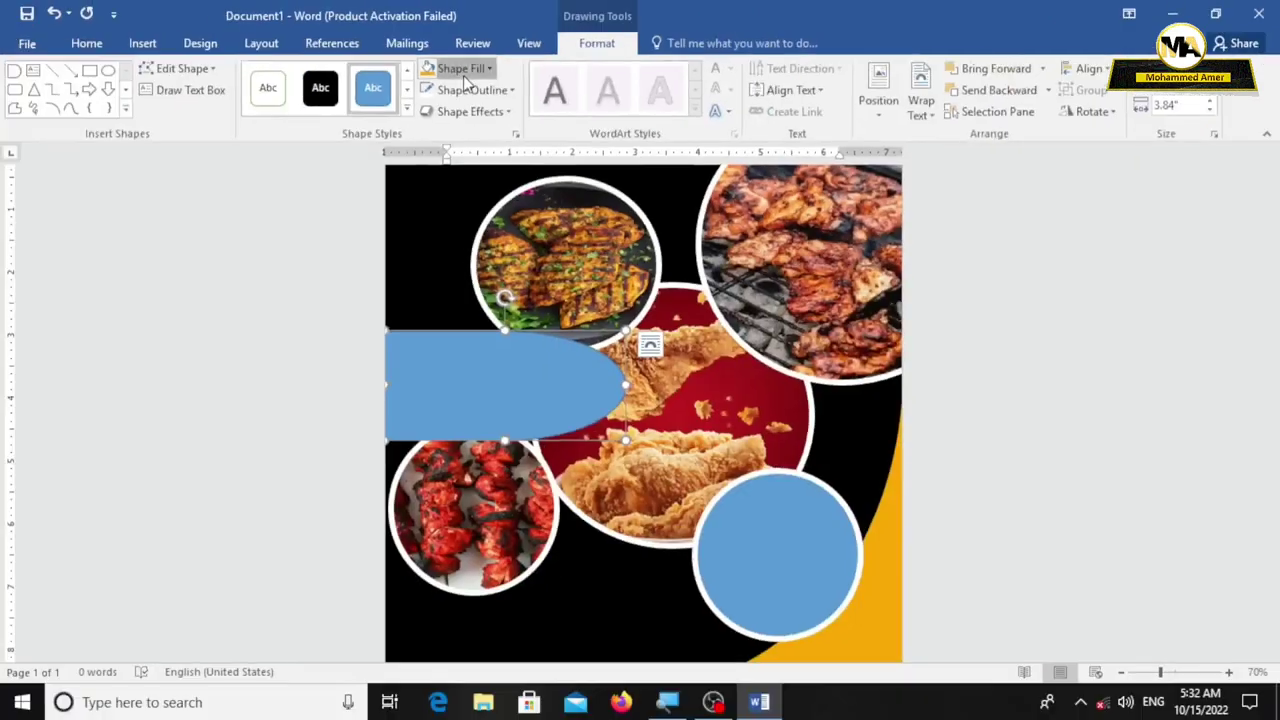
Step: Fill the new banner orange-yellow, leaving its outline unchanged
click(463, 72)
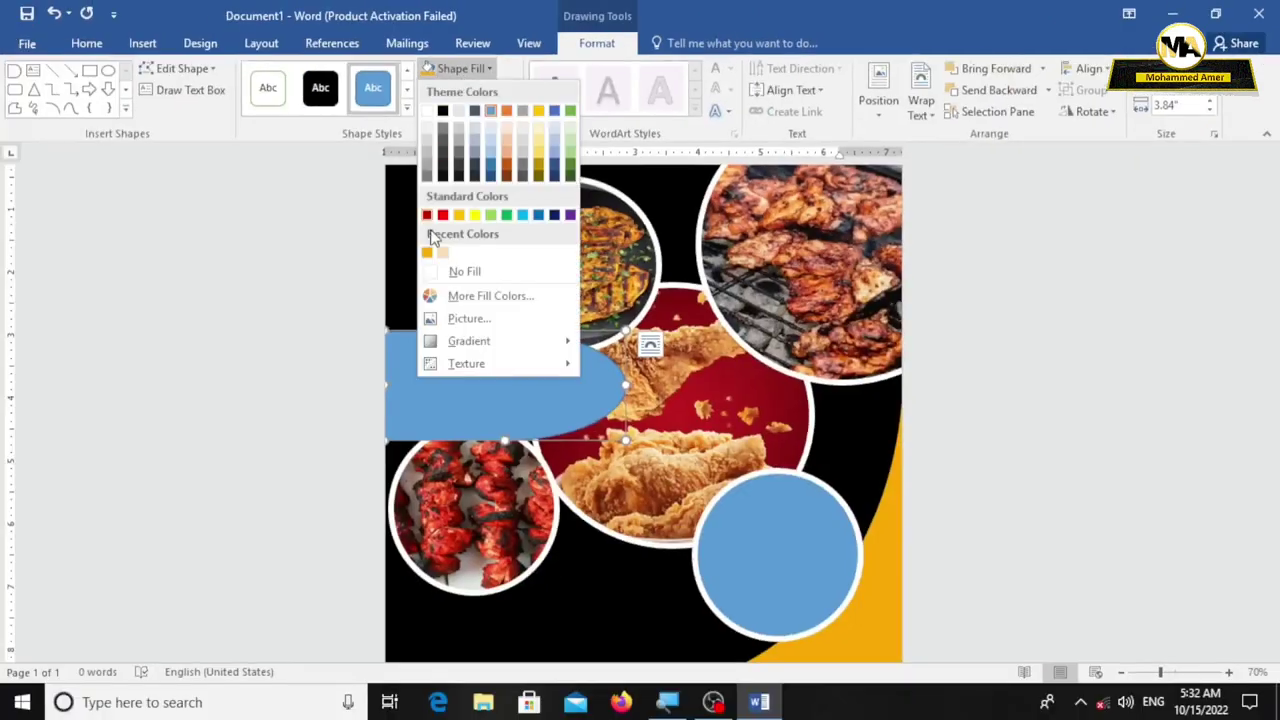
click(429, 250)
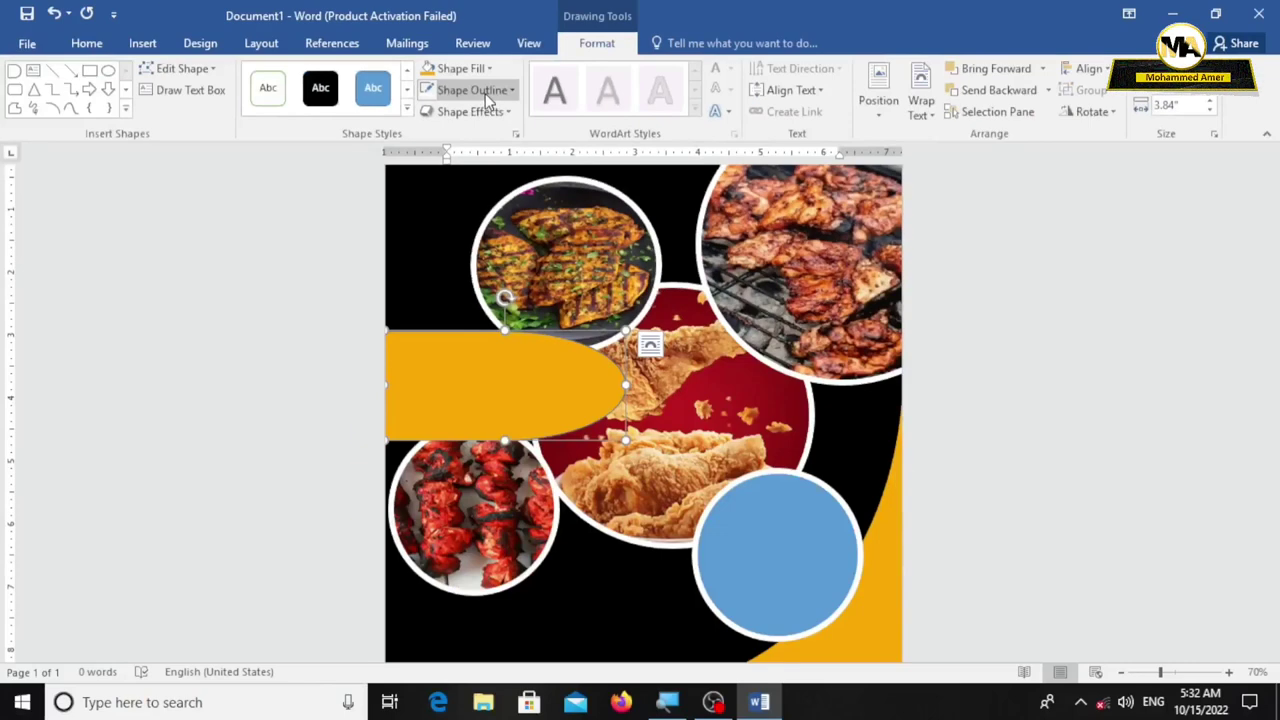
click(485, 93)
click(476, 293)
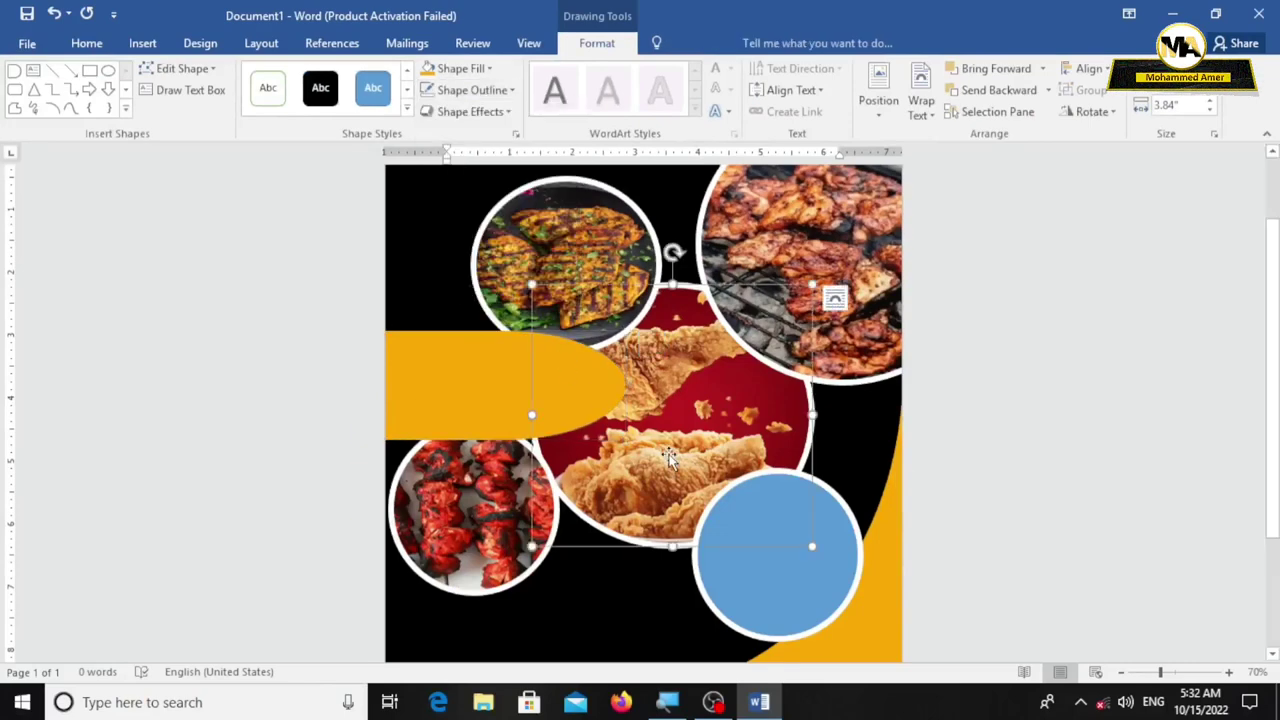
Step: Shorten the banner's rounded tip and reposition the fried-chicken circle beside it
click(528, 367)
ctrl+scroll(529, 367, down, 1)
ctrl+scroll(529, 367, down, 1)
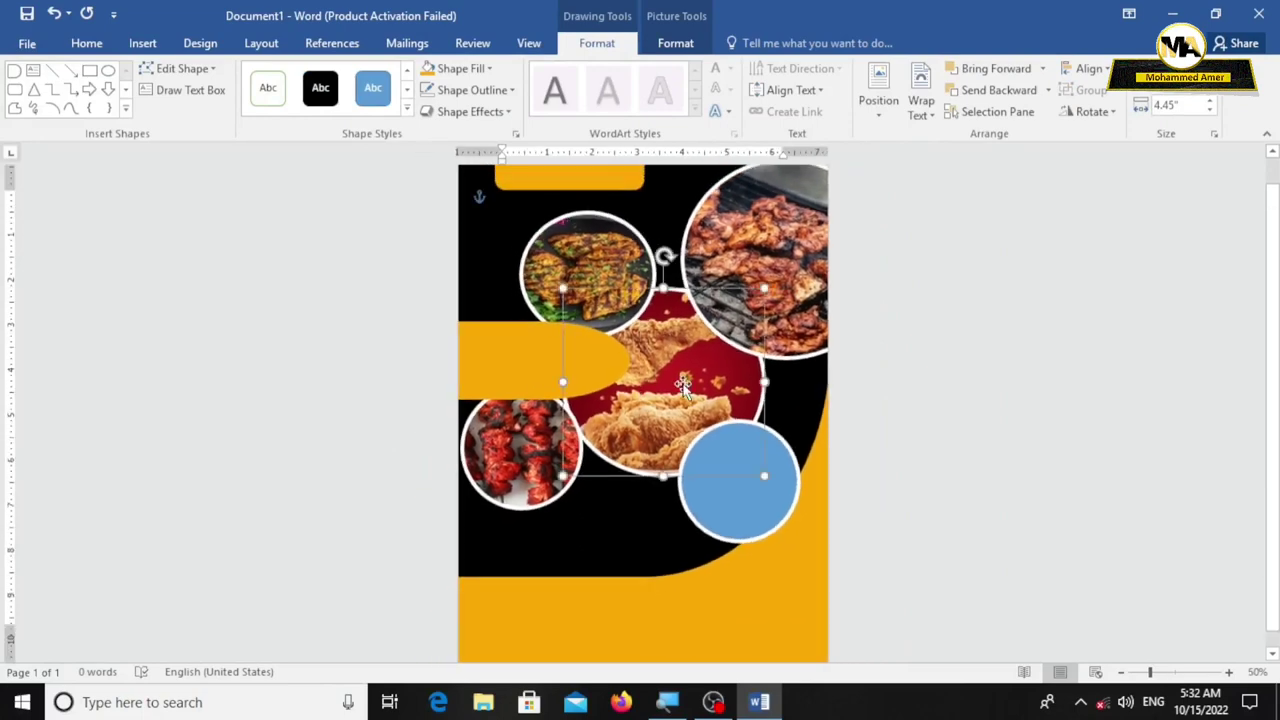
drag(683, 385, 702, 385)
click(578, 356)
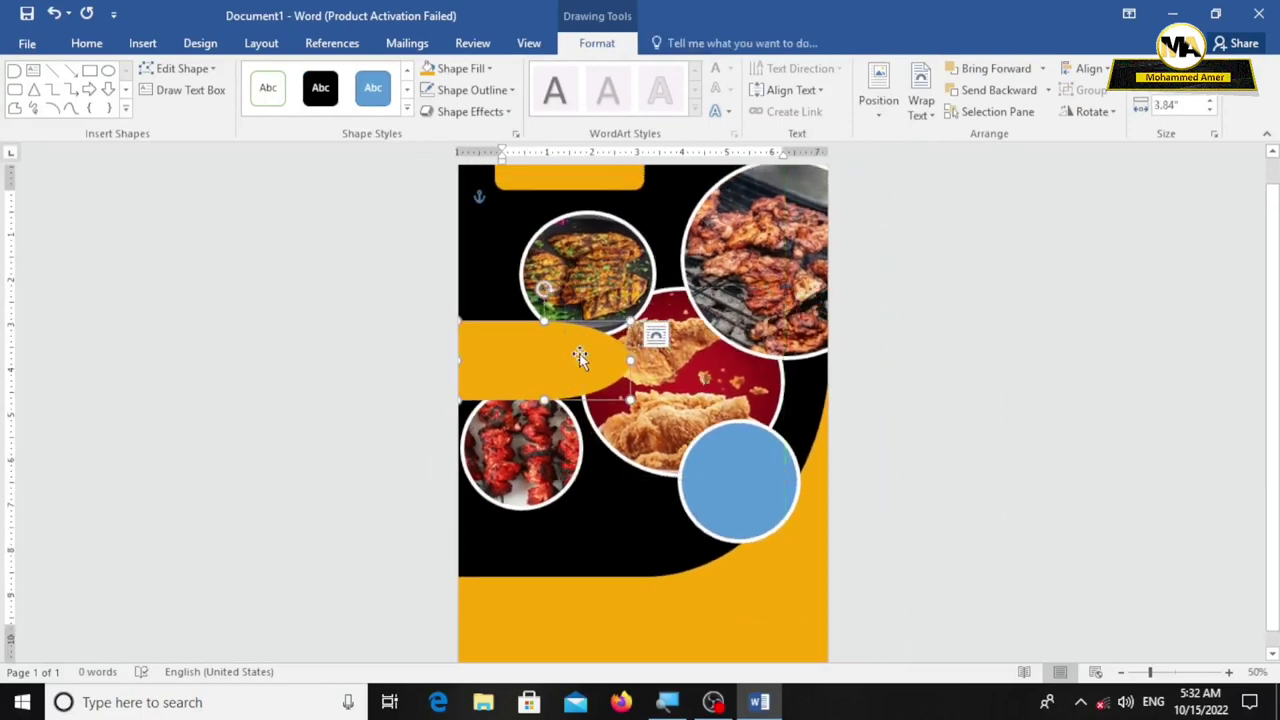
drag(620, 362, 600, 362)
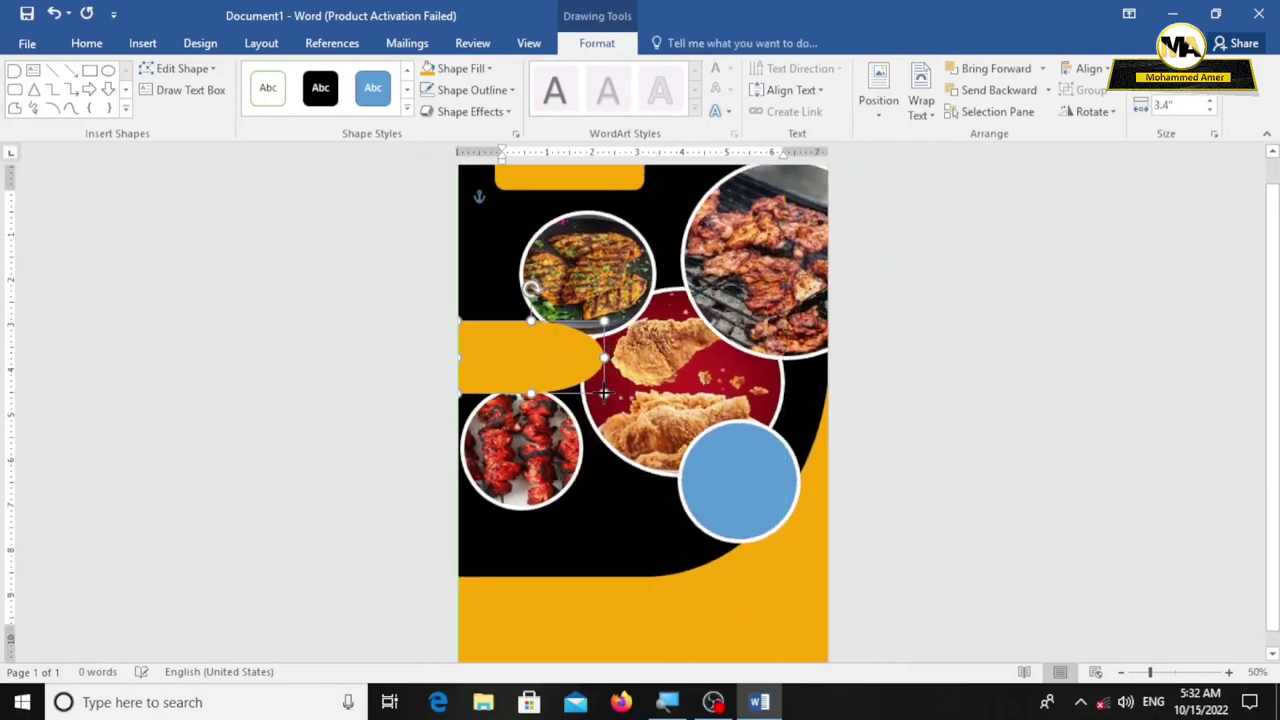
click(668, 392)
drag(668, 392, 643, 386)
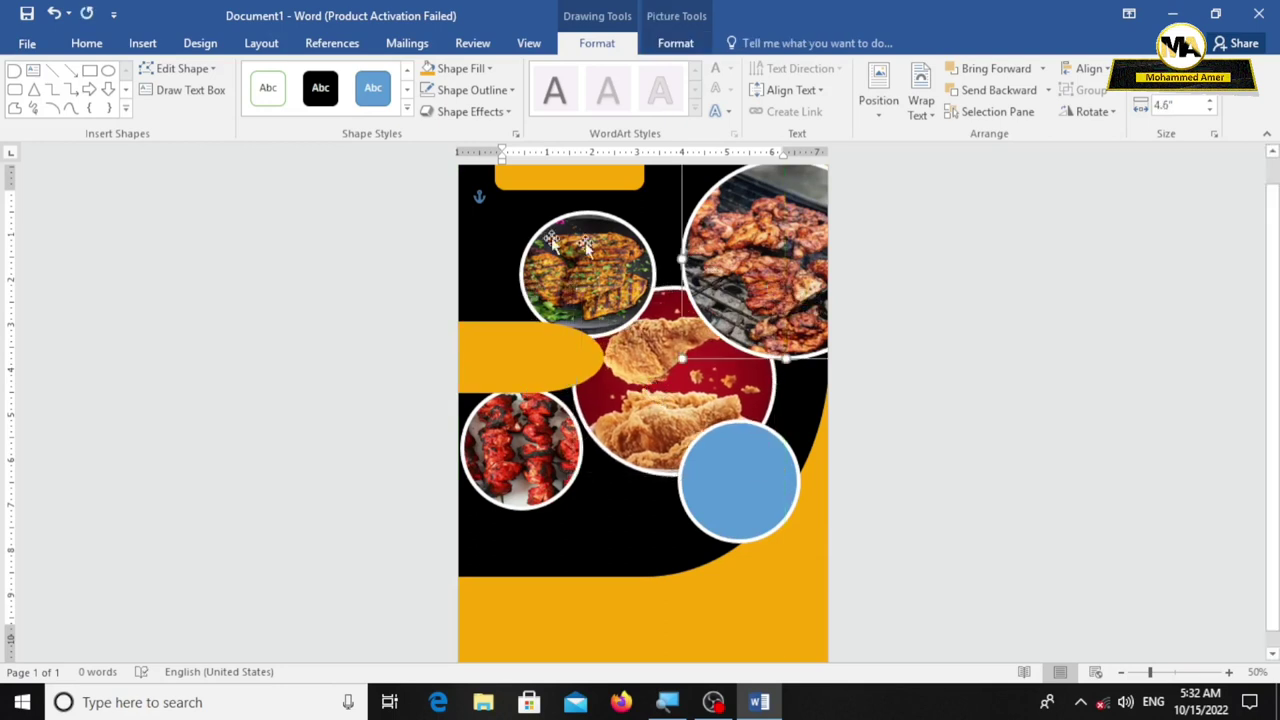
click(402, 149)
Step: Draw a rounded-end rectangle banner at the poster's bottom-left edge
click(143, 45)
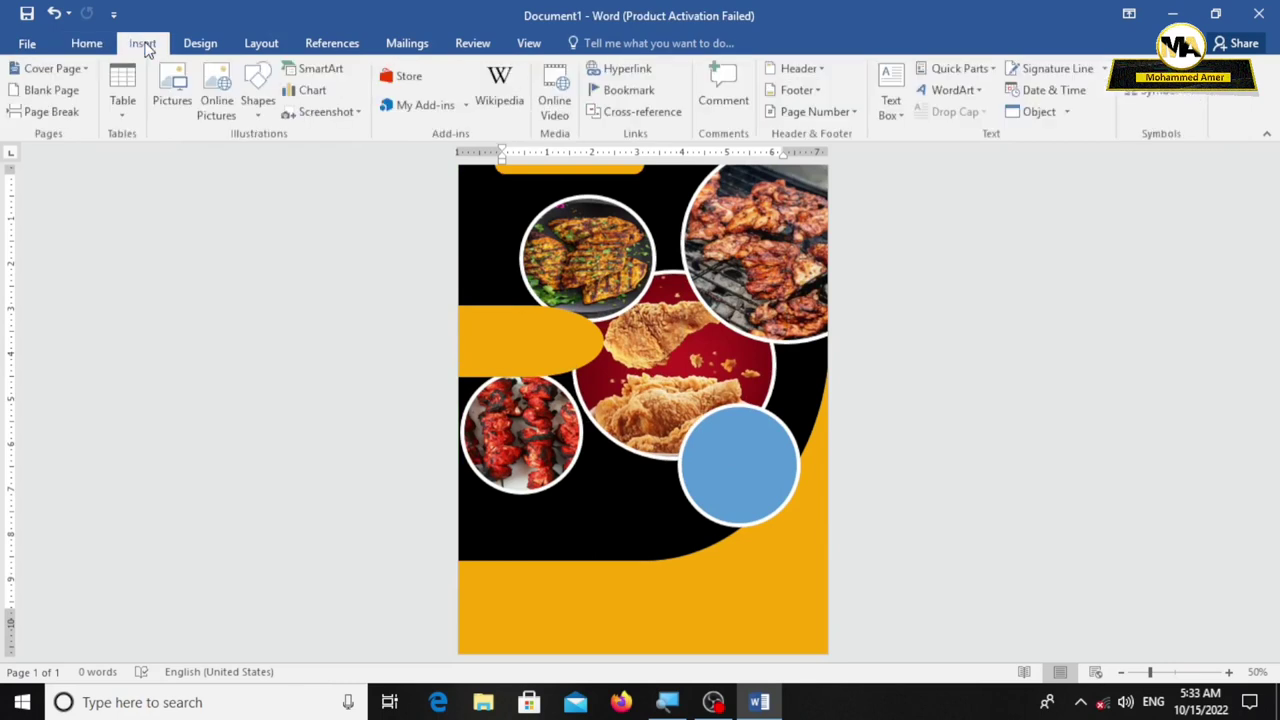
click(255, 95)
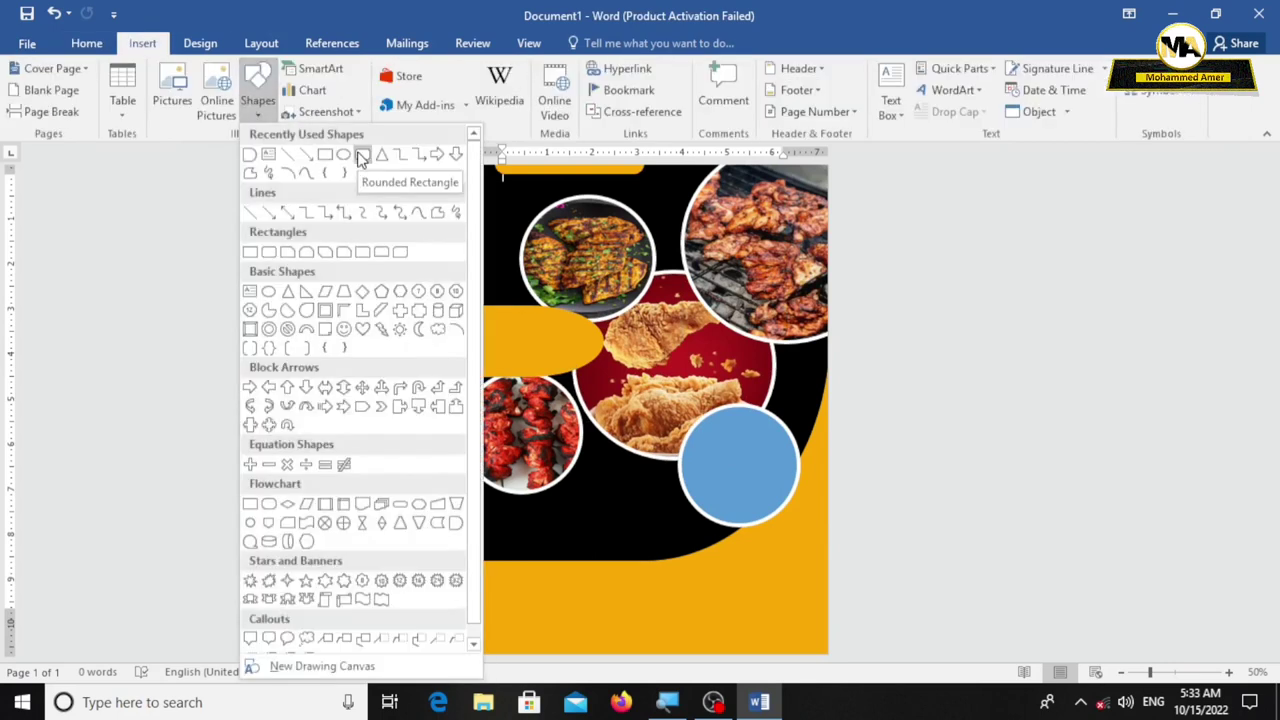
click(400, 503)
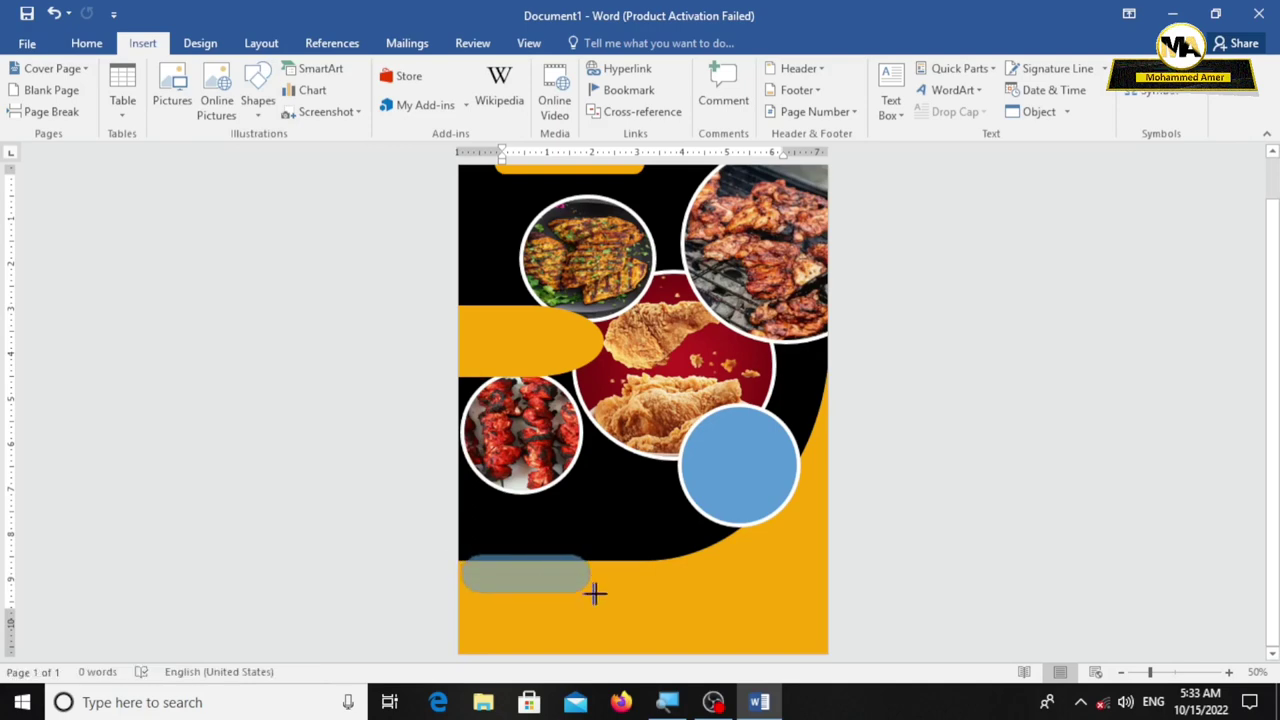
mouse_move(457, 566)
mouse_down()
mouse_move(574, 621)
mouse_move(537, 595)
mouse_move(681, 591)
mouse_up()
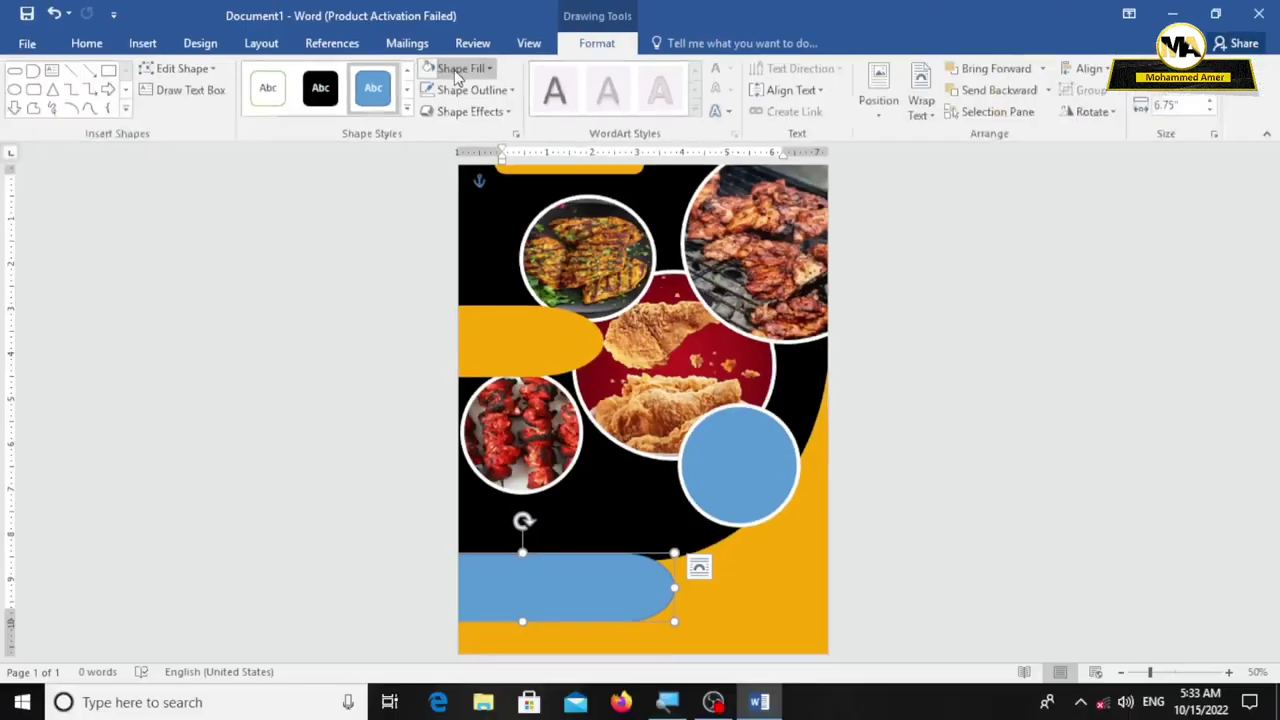
Step: Fill the banner white and give it no outline
click(460, 68)
click(431, 108)
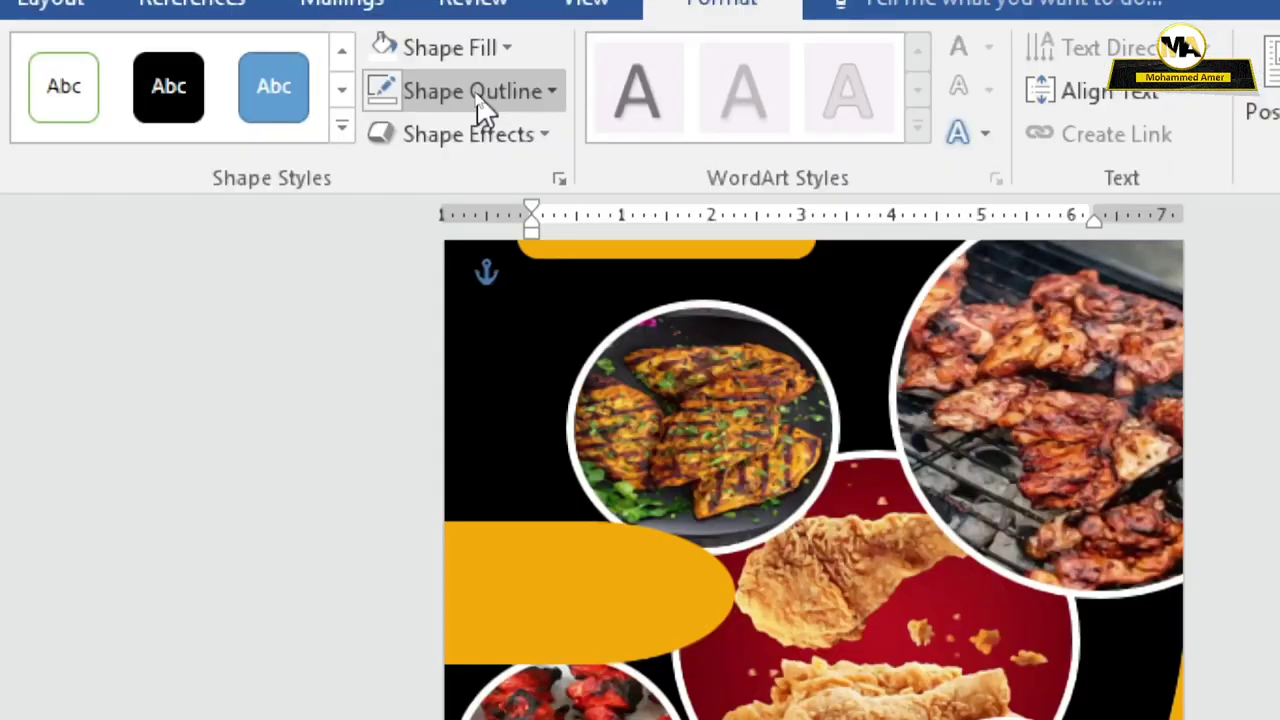
click(476, 90)
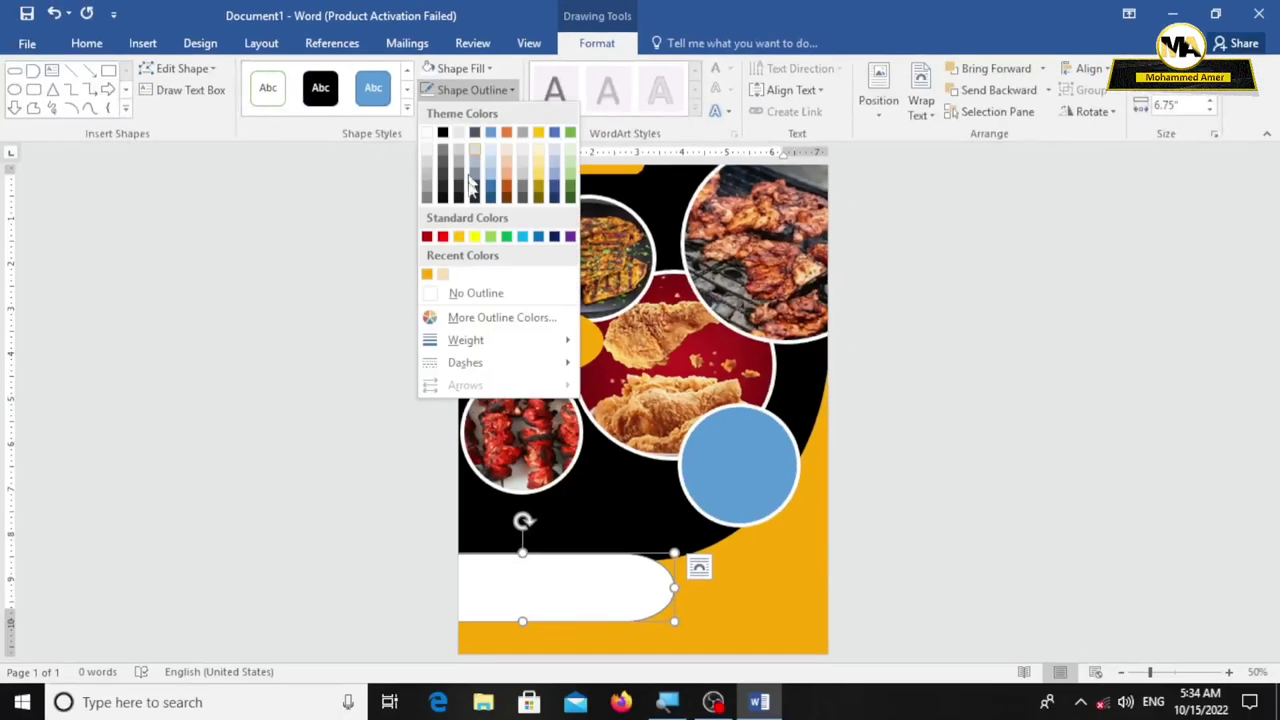
click(471, 292)
Step: Nudge the white banner down-left and make it slightly narrower
scroll(613, 405, down, 3)
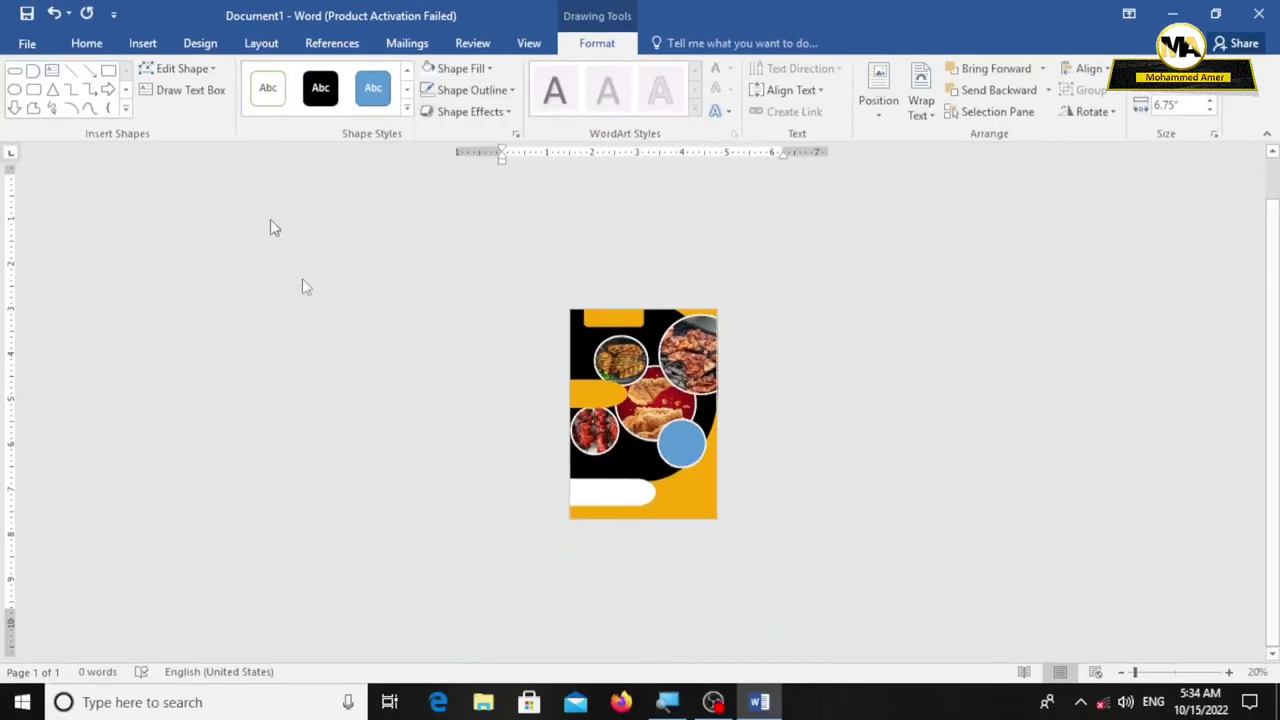
scroll(651, 463, up, 4)
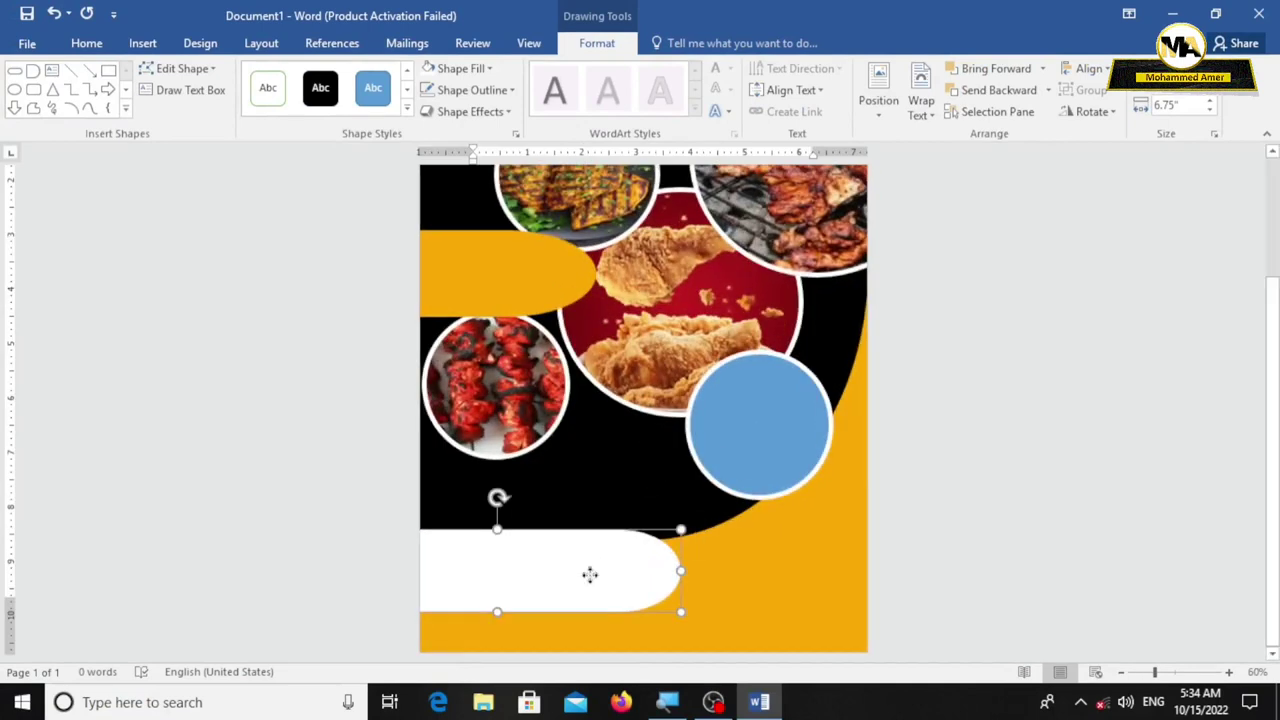
drag(590, 574, 586, 576)
drag(678, 630, 668, 627)
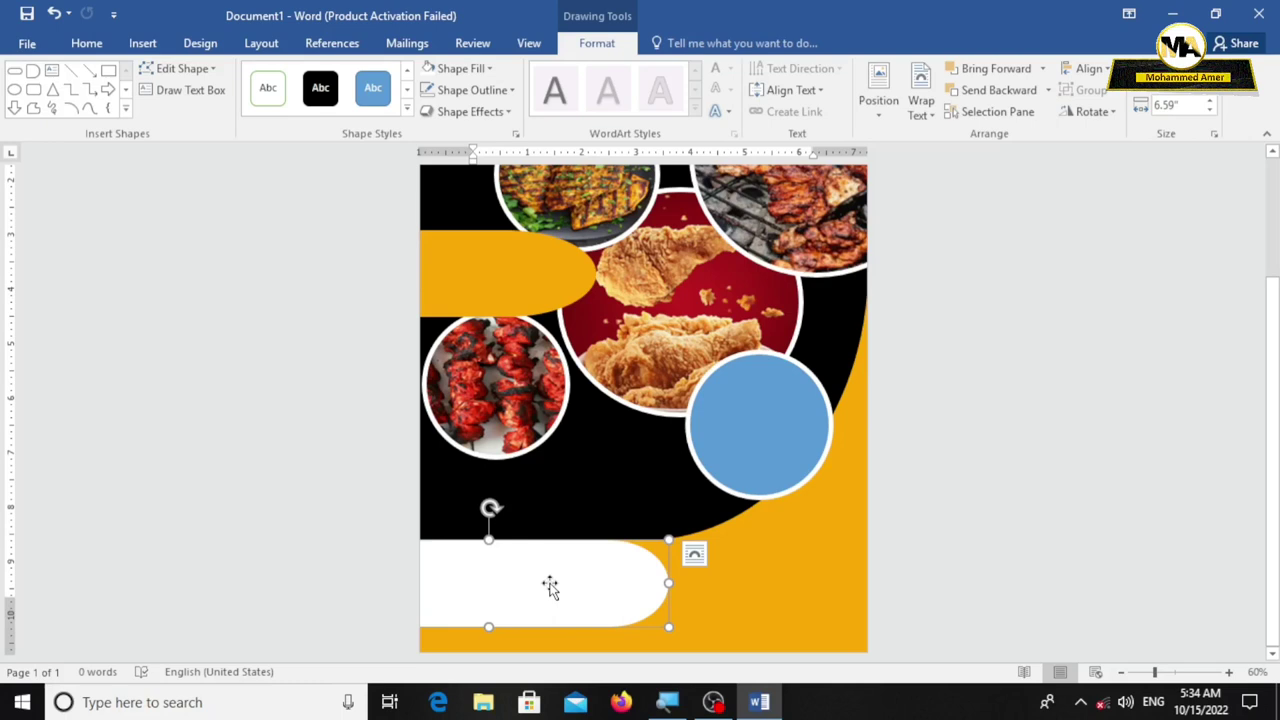
drag(662, 627, 651, 627)
scroll(575, 597, up, 4)
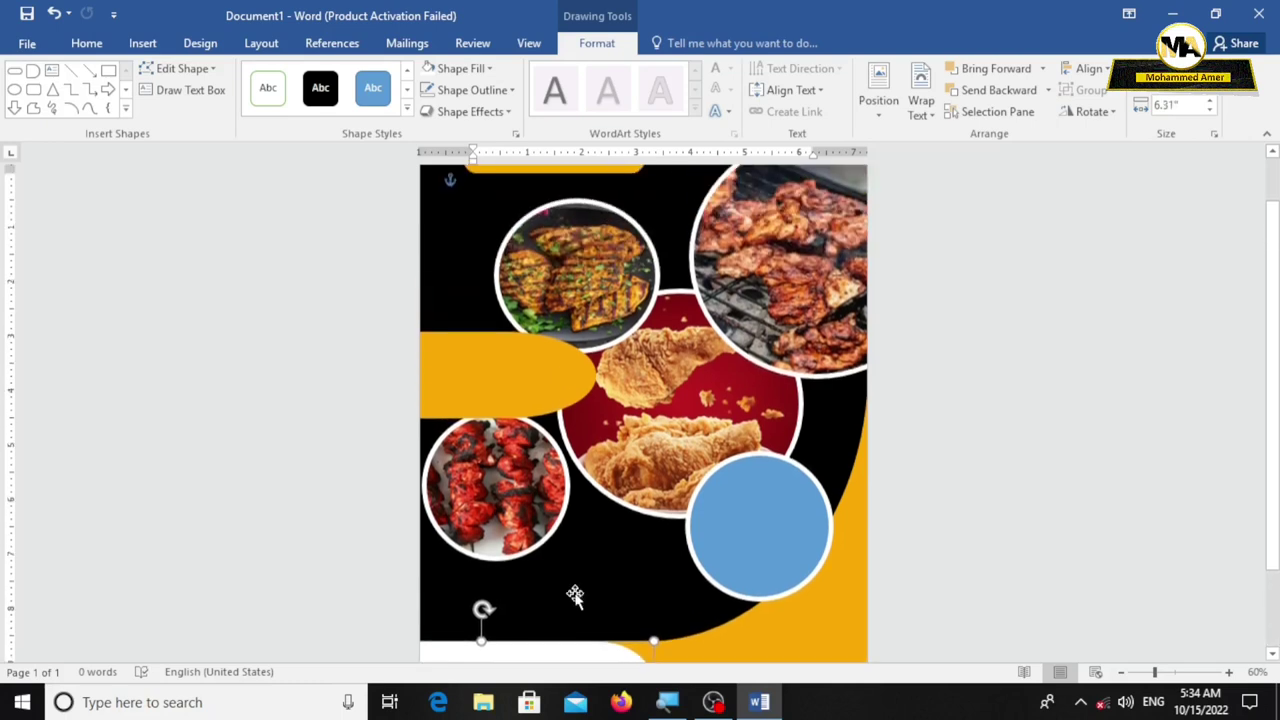
Step: Insert a WordArt box on the white banner and paste in the opening hours text
click(142, 43)
click(952, 90)
click(950, 148)
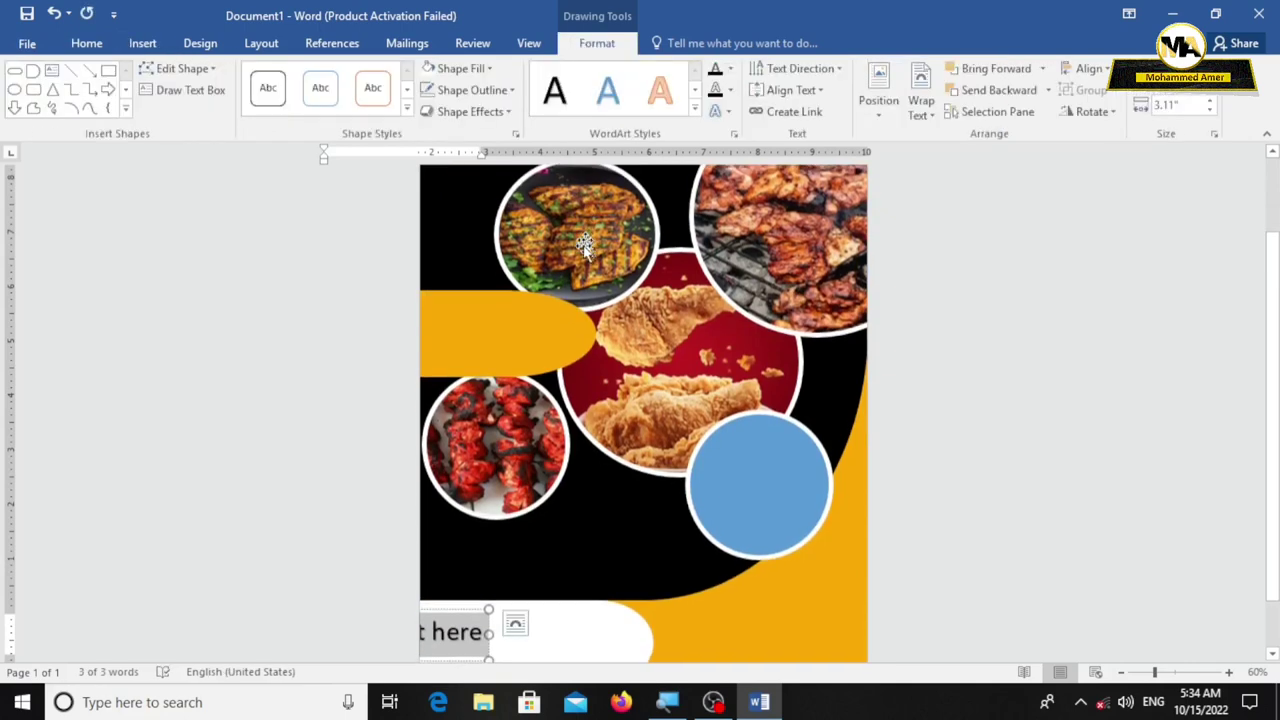
mouse_move(466, 610)
mouse_down()
mouse_move(575, 610)
mouse_move(676, 644)
mouse_up()
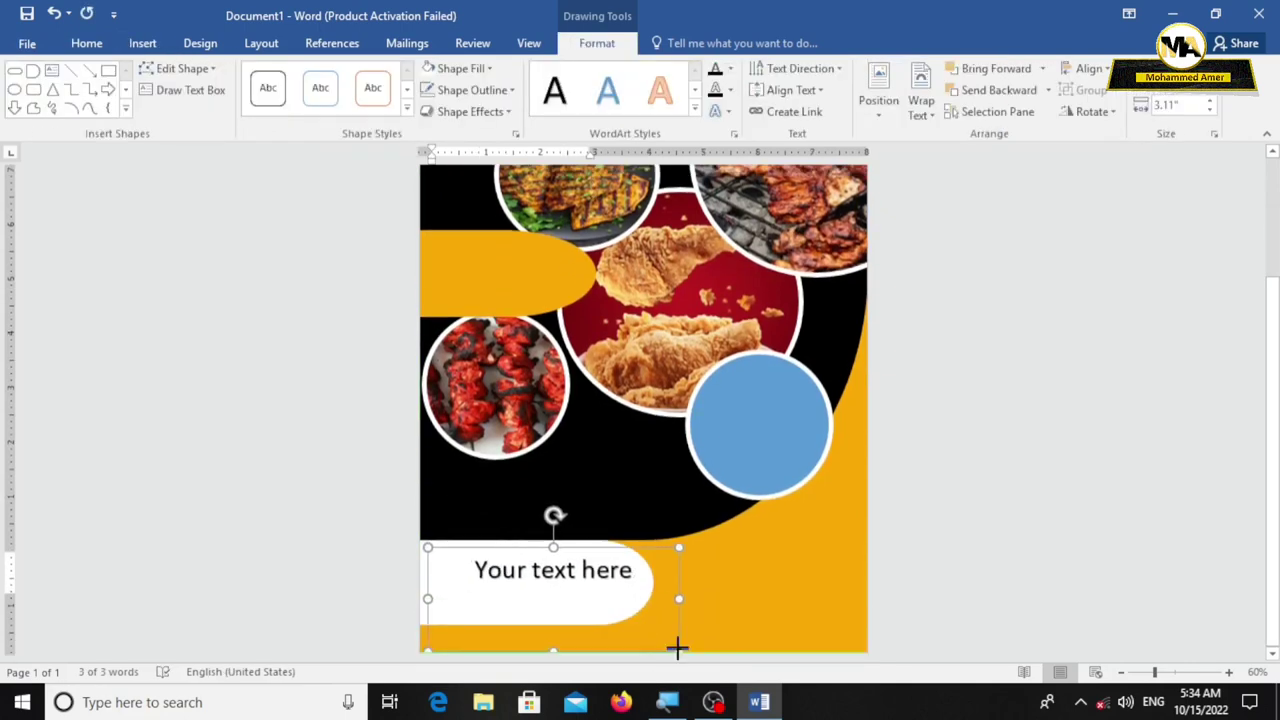
key(ctrl+a)
key(ctrl+v)
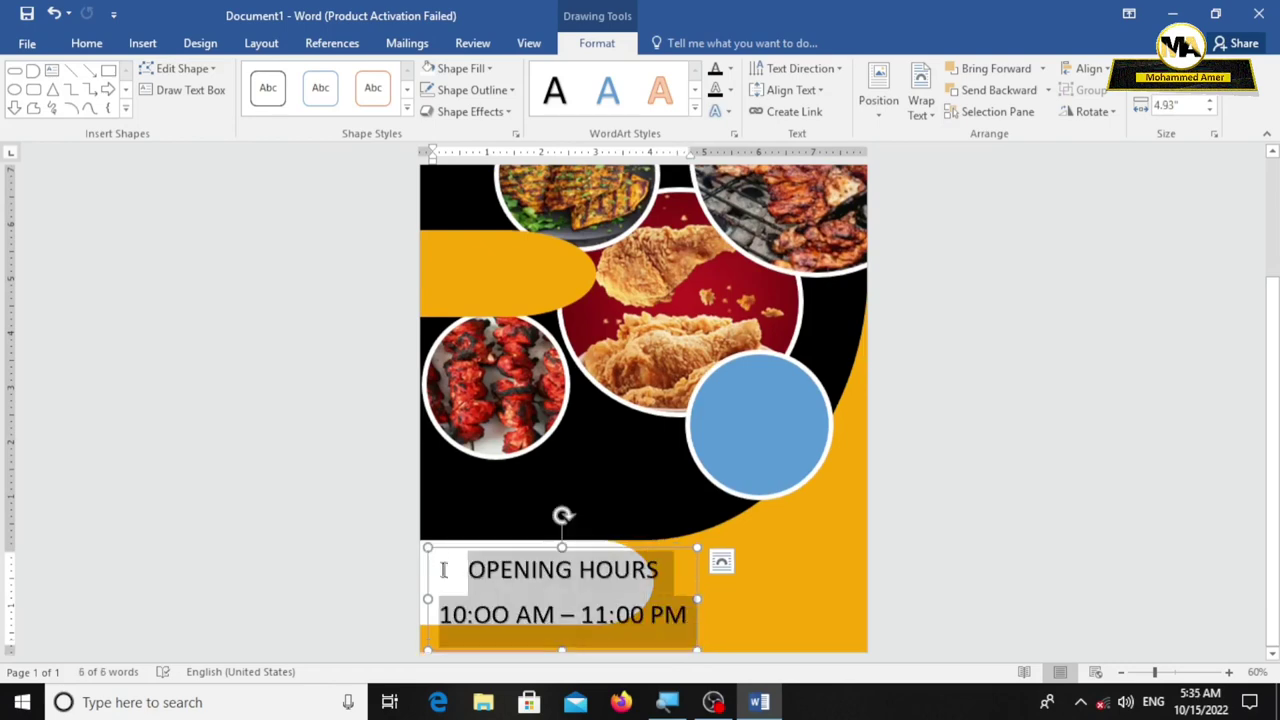
Step: Set the hours text to Bauhaus 93, size 22, and fit its box to the banner
click(77, 45)
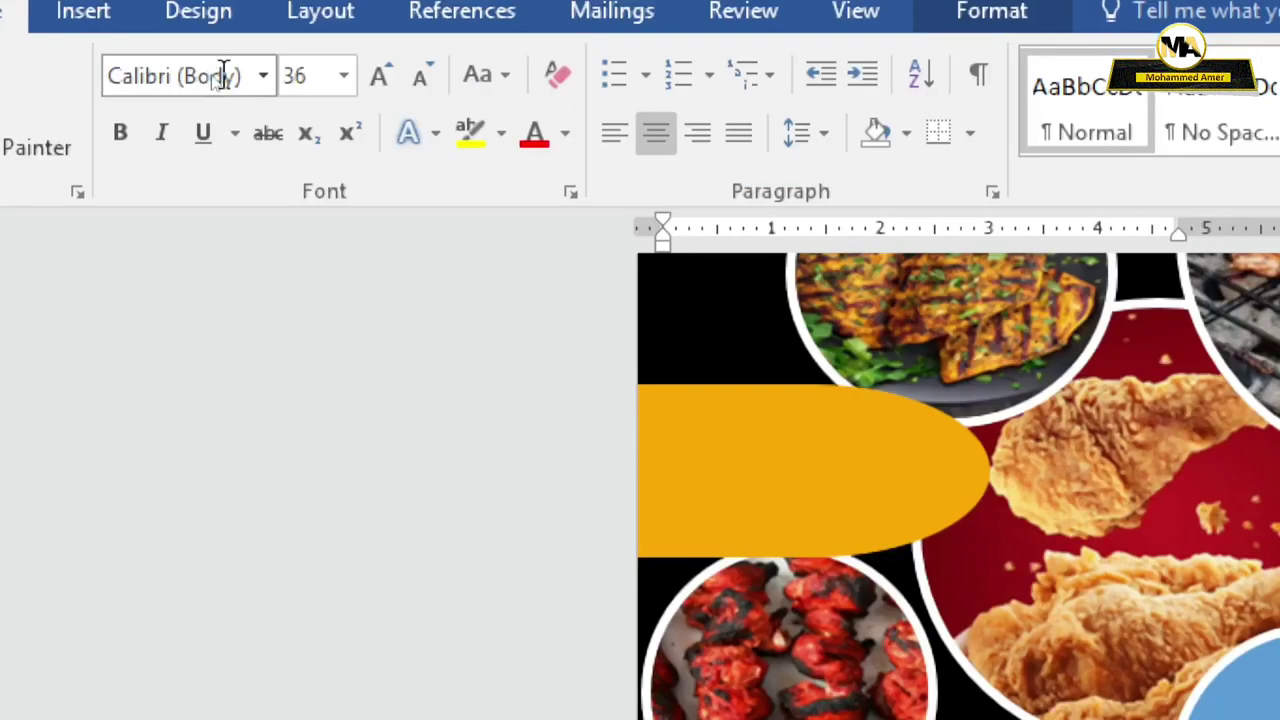
click(224, 75)
text(Bauhaus 93)
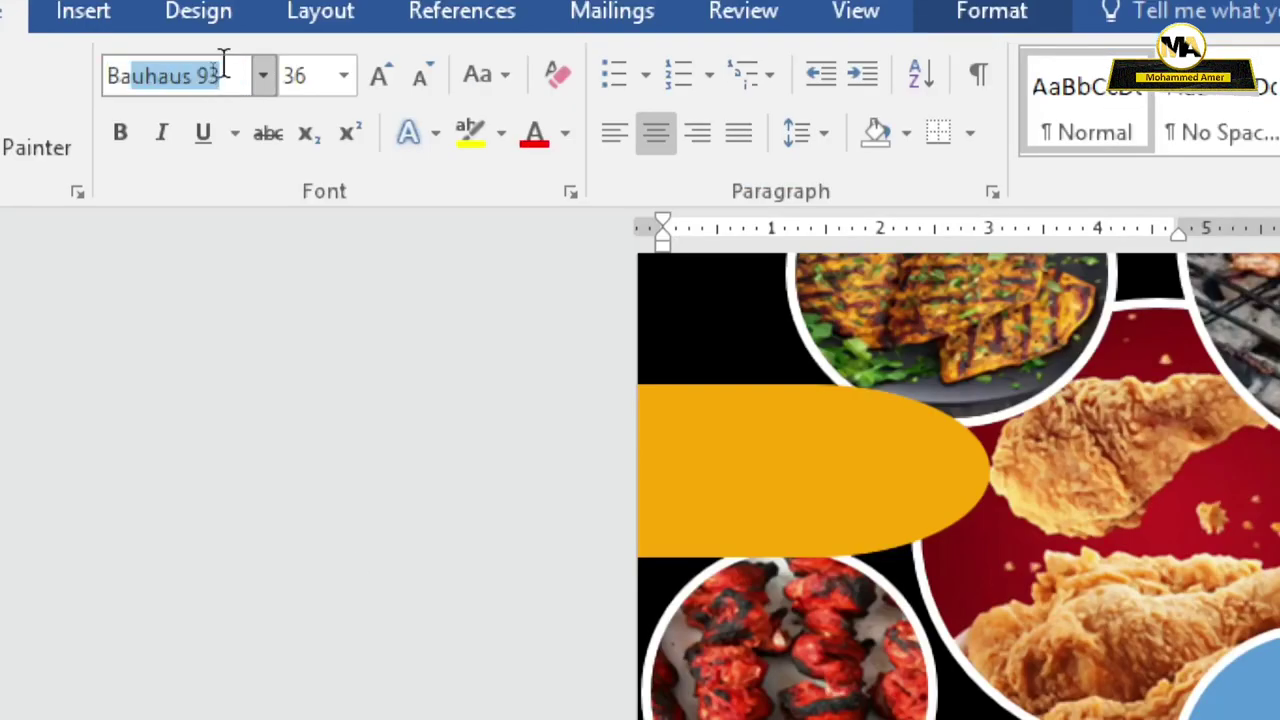
text(22)
key(Return)
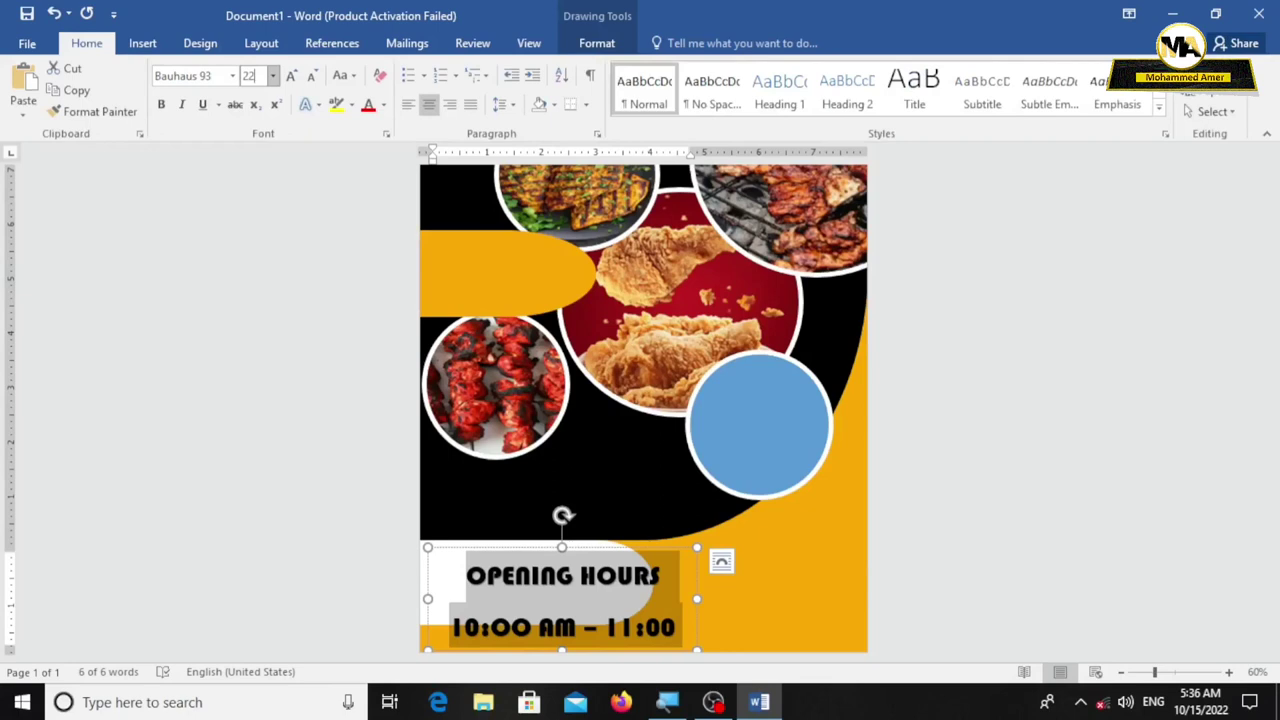
key(Return)
drag(596, 549, 551, 545)
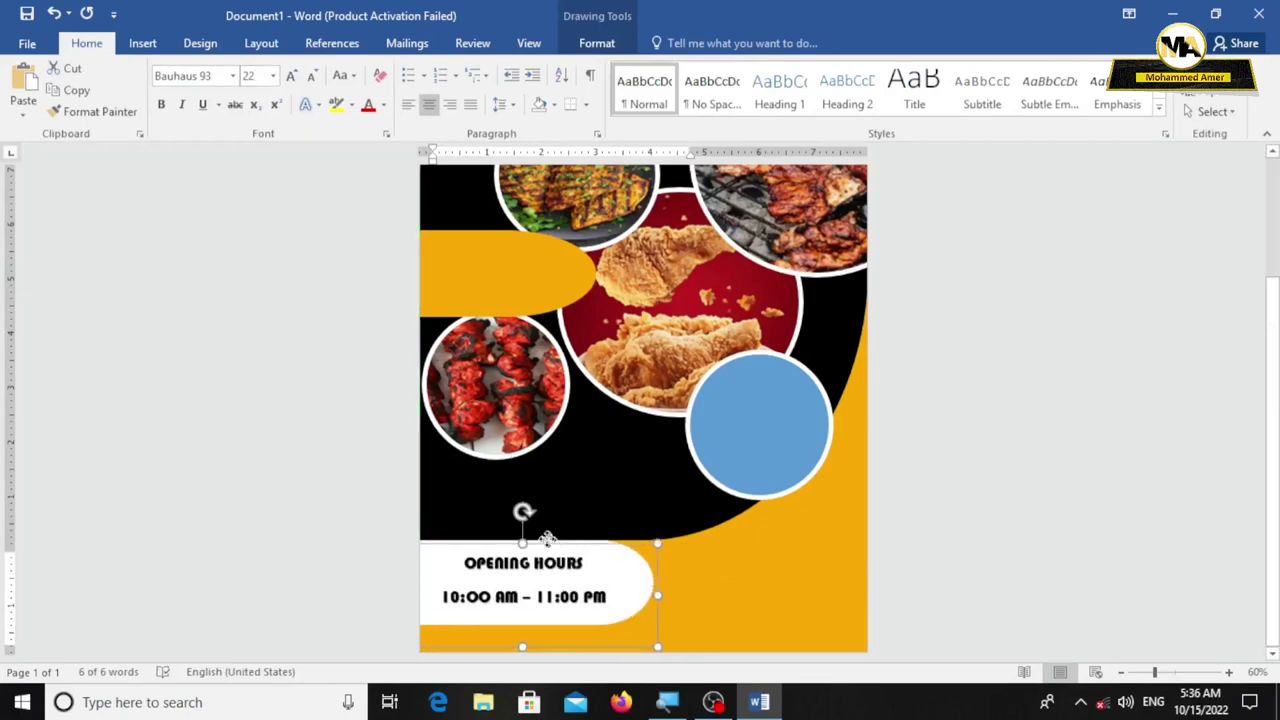
mouse_move(645, 632)
mouse_down()
mouse_move(645, 619)
mouse_move(432, 557)
mouse_up()
Step: Remove the space after paragraph so the two opening-hours lines sit closer
click(470, 104)
click(580, 309)
click(651, 606)
click(673, 611)
Step: Add a WordArt reading 'Your Logo' and move it onto the yellow top tab
scroll(608, 422, up, 1)
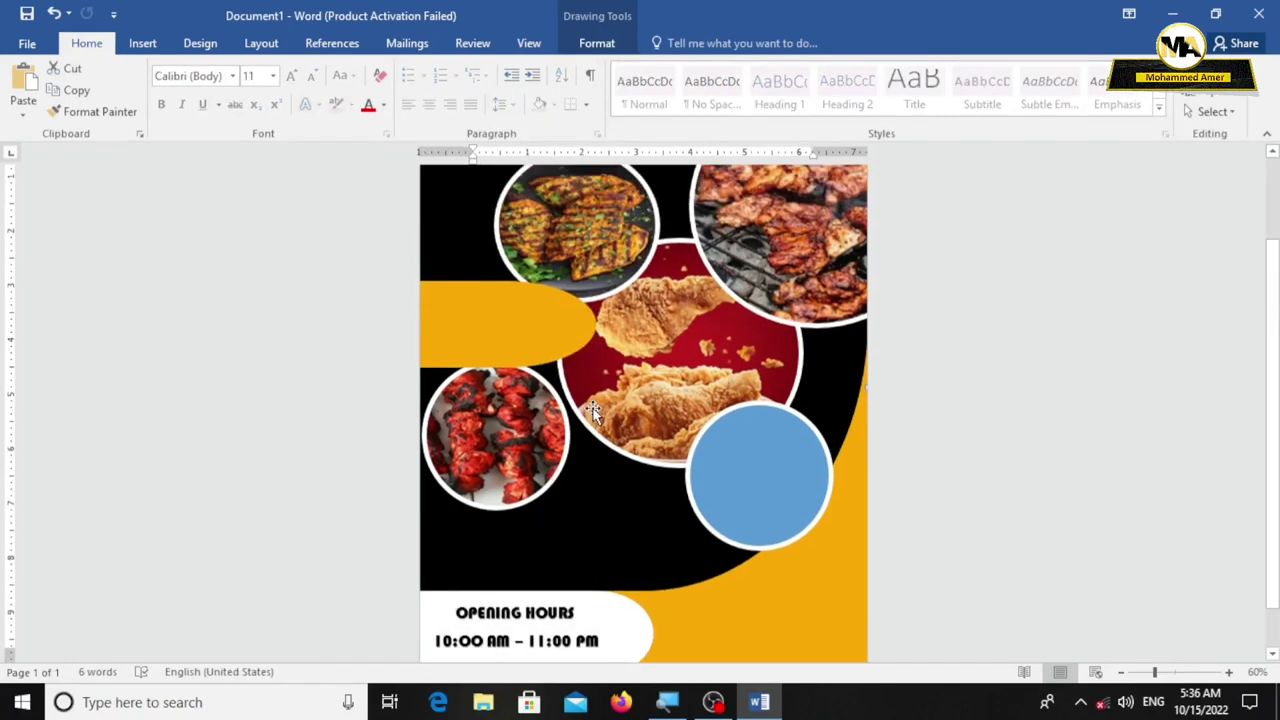
scroll(592, 410, up, 1)
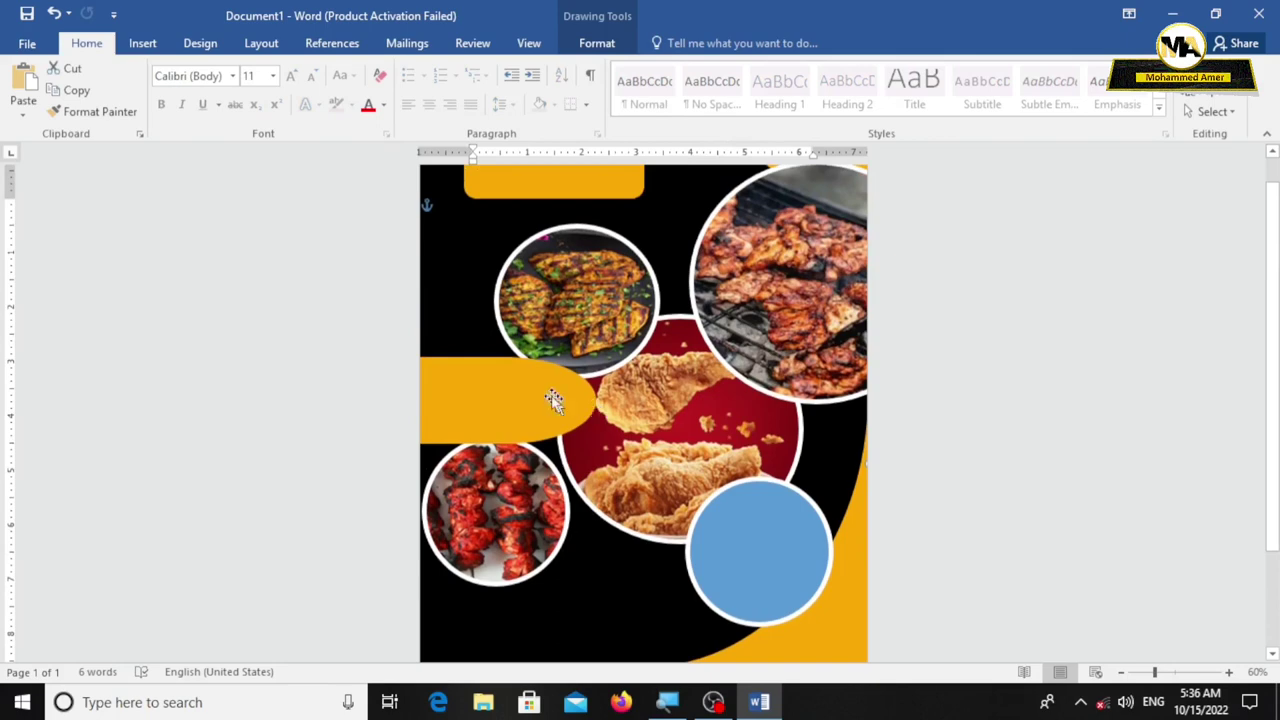
click(142, 43)
click(952, 90)
click(937, 129)
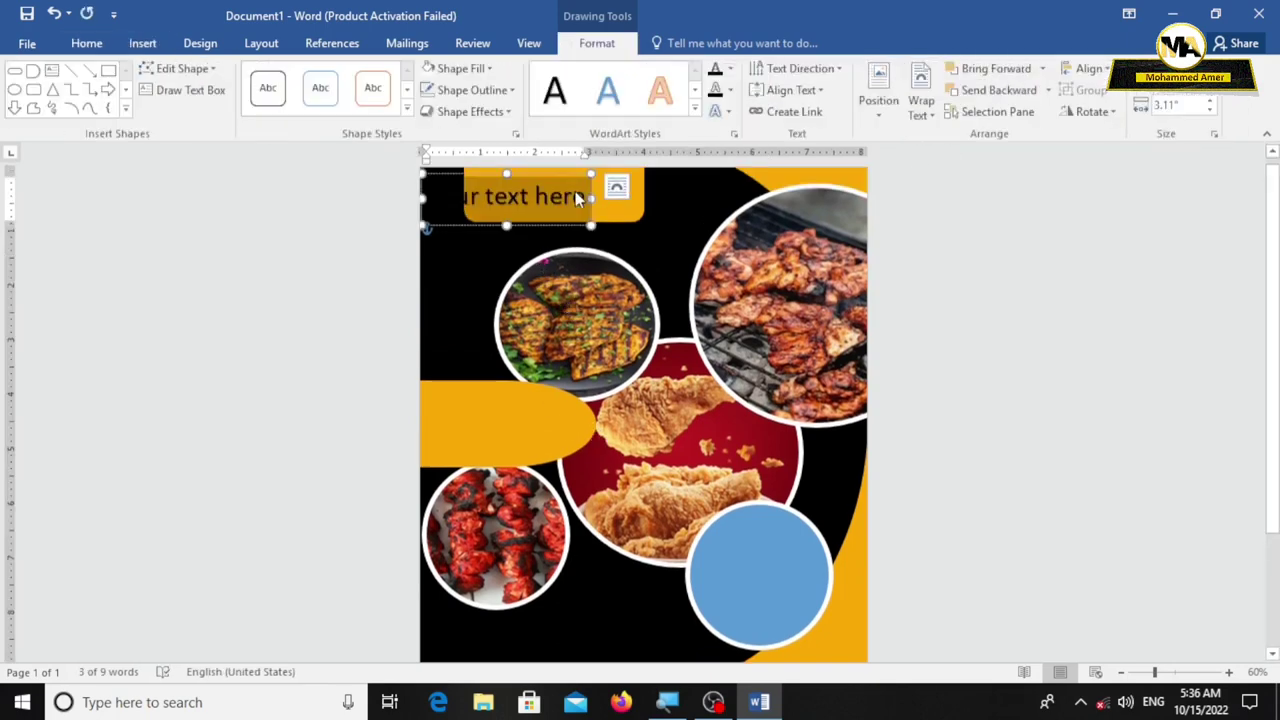
text(Your Logo)
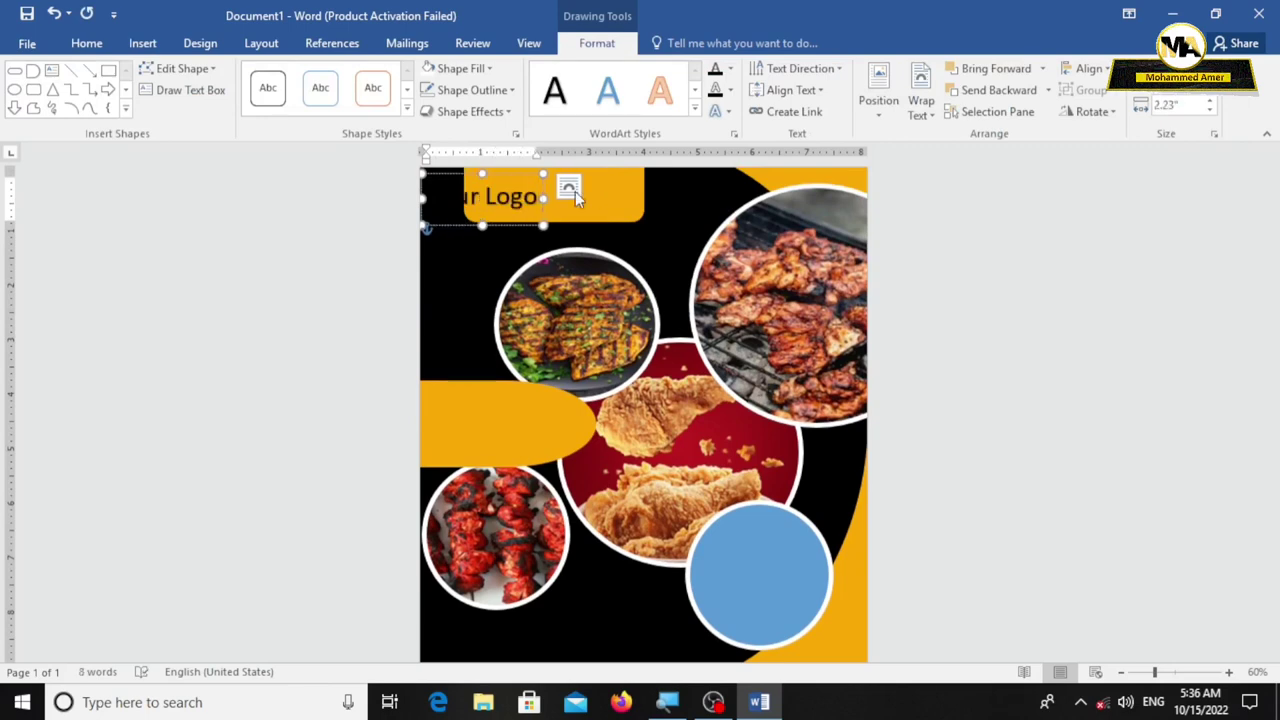
click(538, 197)
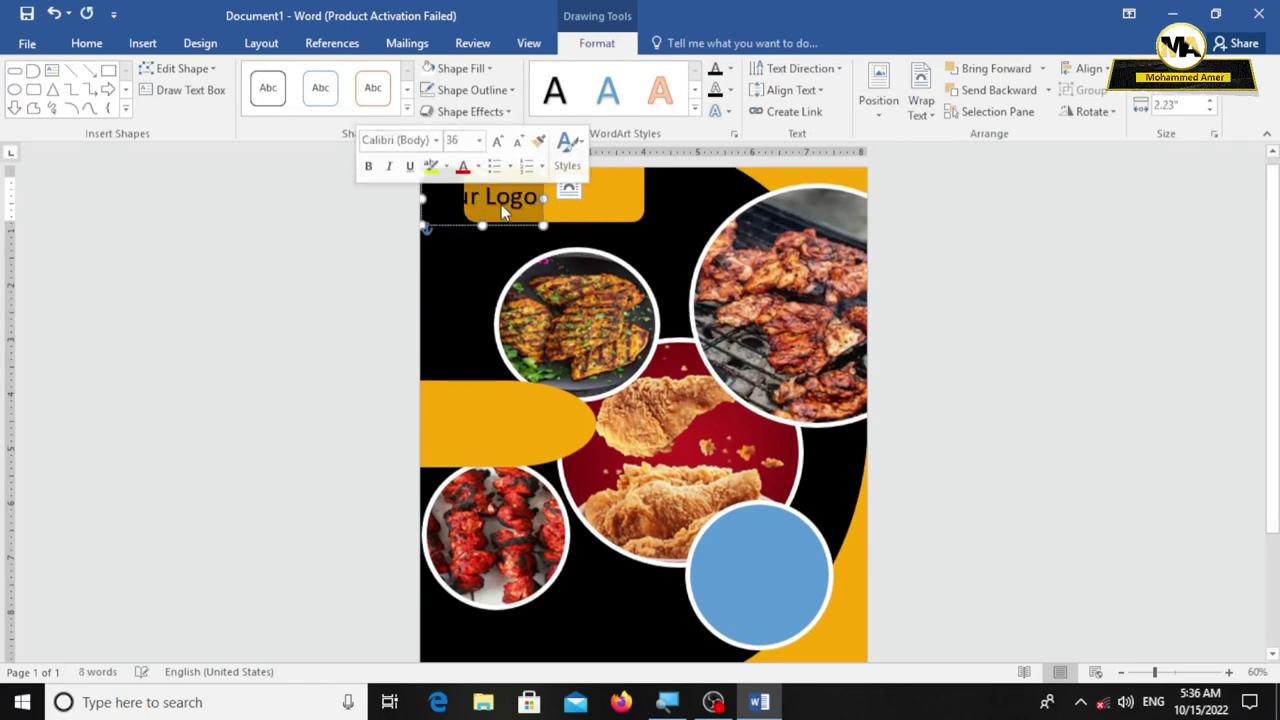
drag(504, 179, 558, 179)
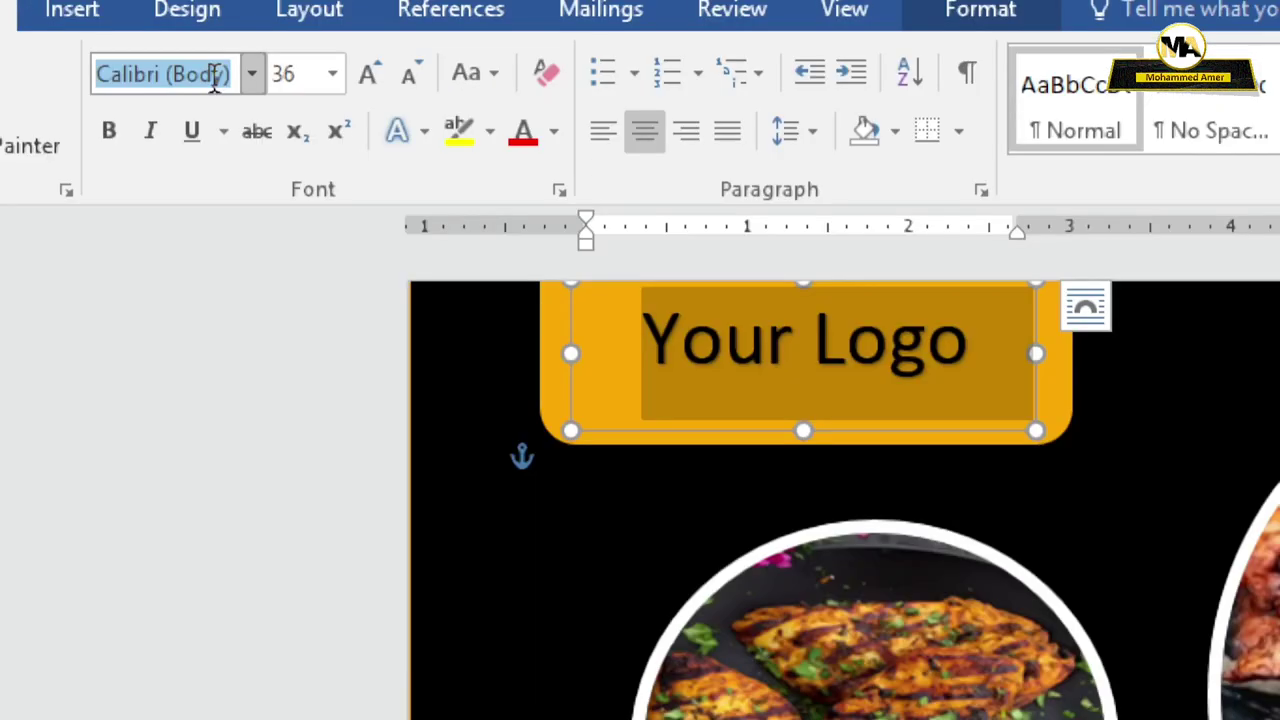
Step: Make 'Your Logo' white Brush Script MT at size 36 and trim its box
text(Brush Script M)
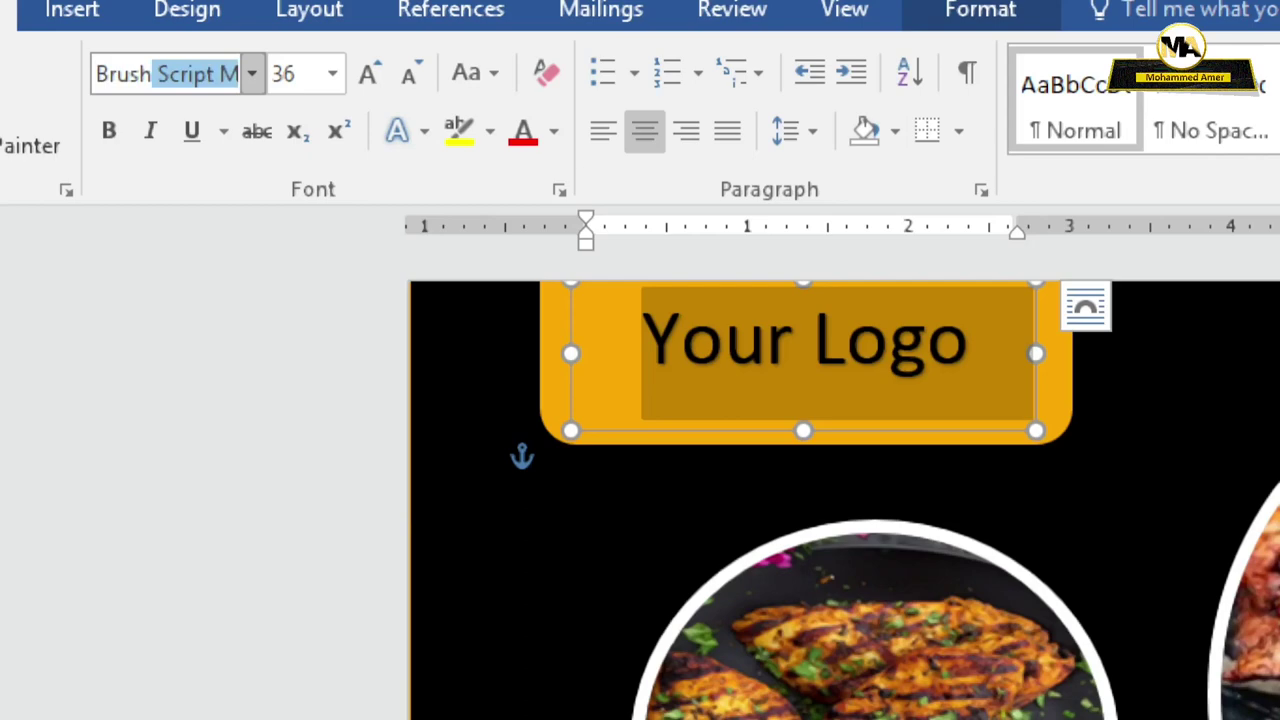
key(Tab)
key(Return)
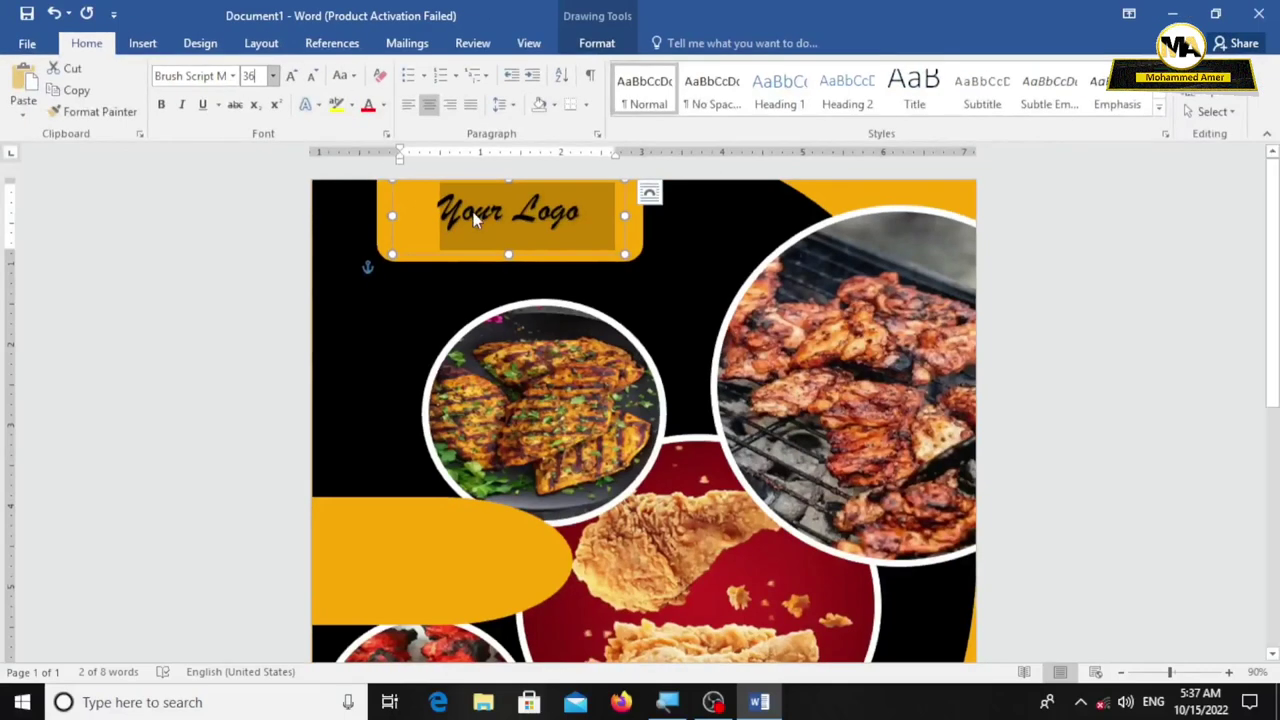
click(386, 107)
click(370, 174)
click(528, 237)
drag(515, 258, 509, 238)
click(640, 286)
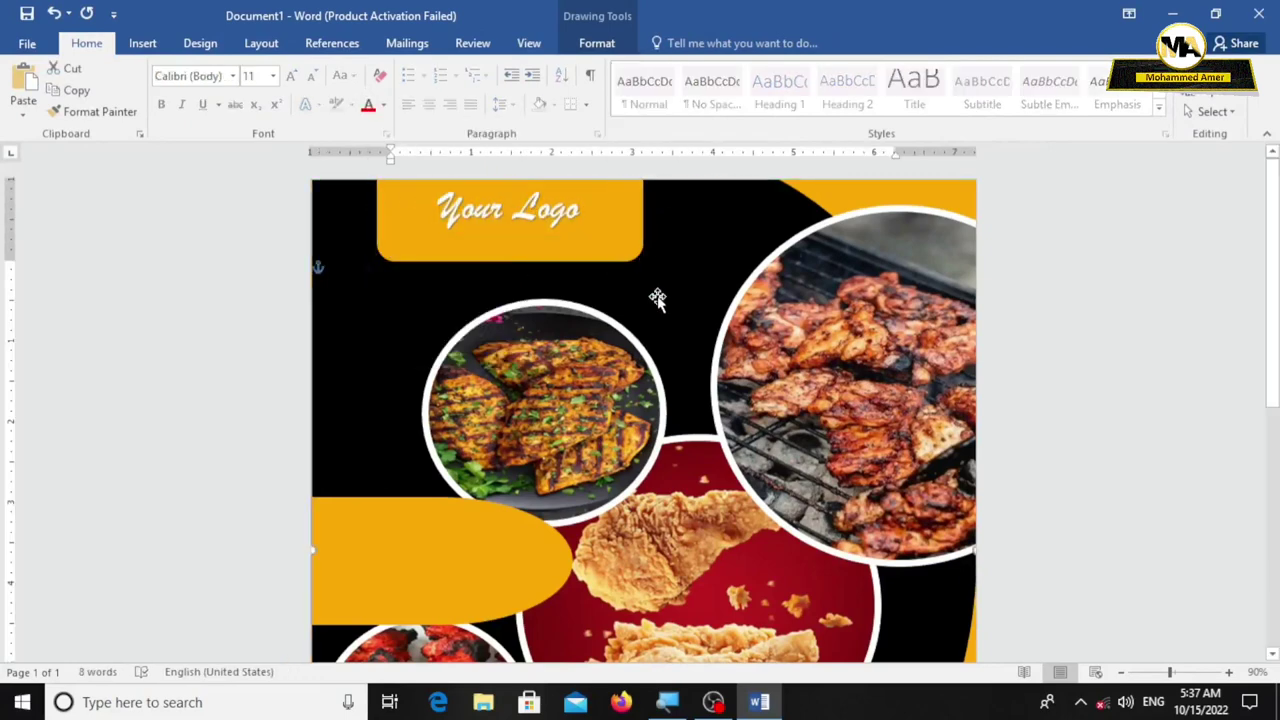
scroll(655, 294, down, 3)
click(142, 43)
Step: Insert another WordArt and fit its box over the orange left-edge banner
click(952, 90)
click(940, 134)
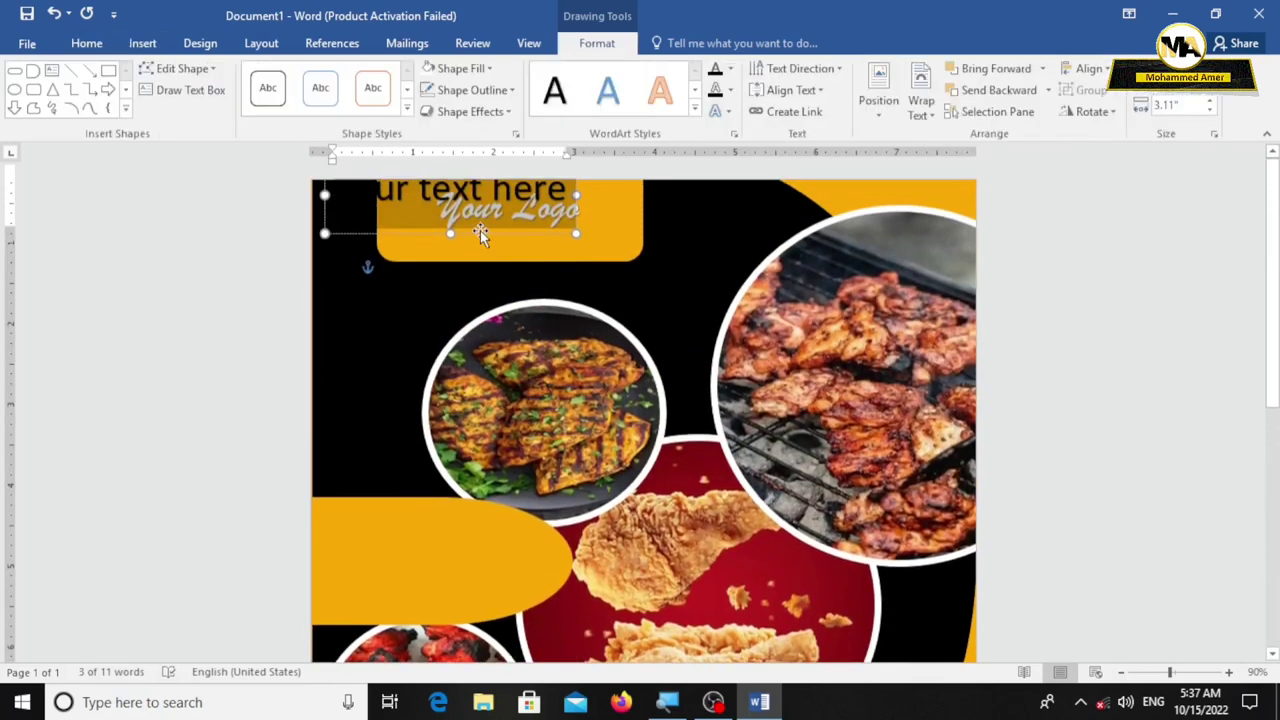
drag(480, 234, 530, 566)
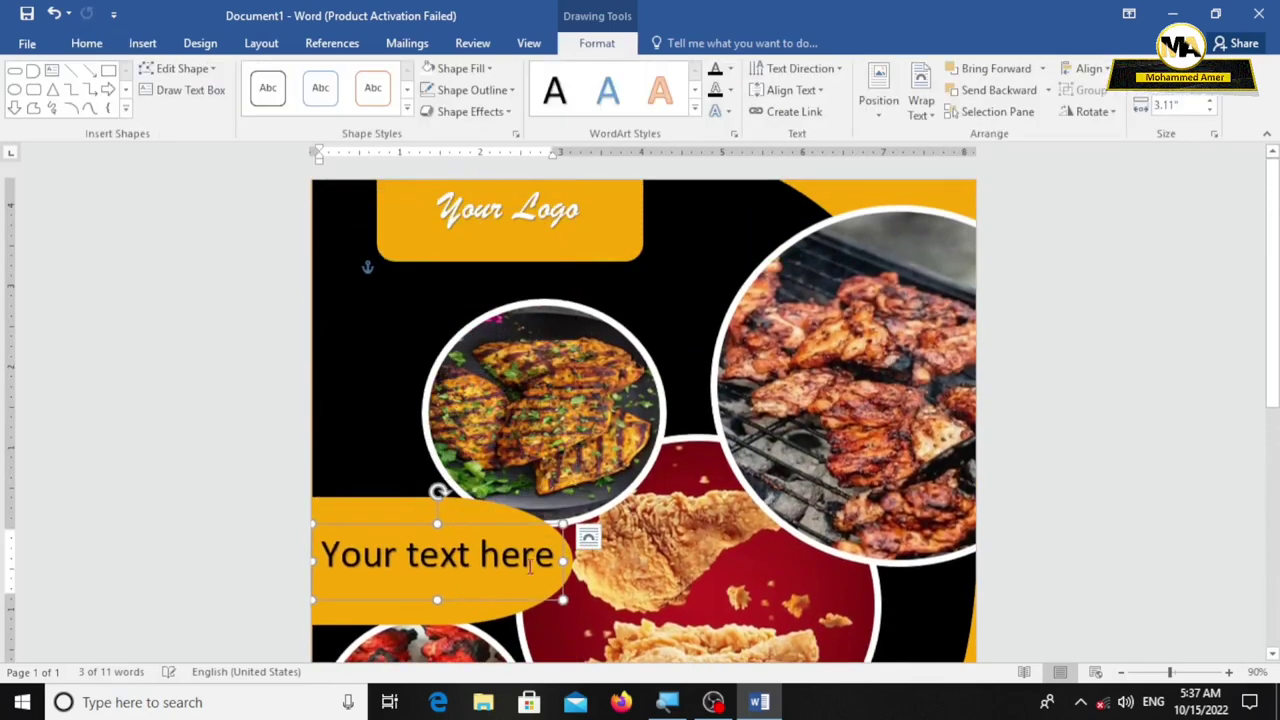
drag(437, 521, 437, 497)
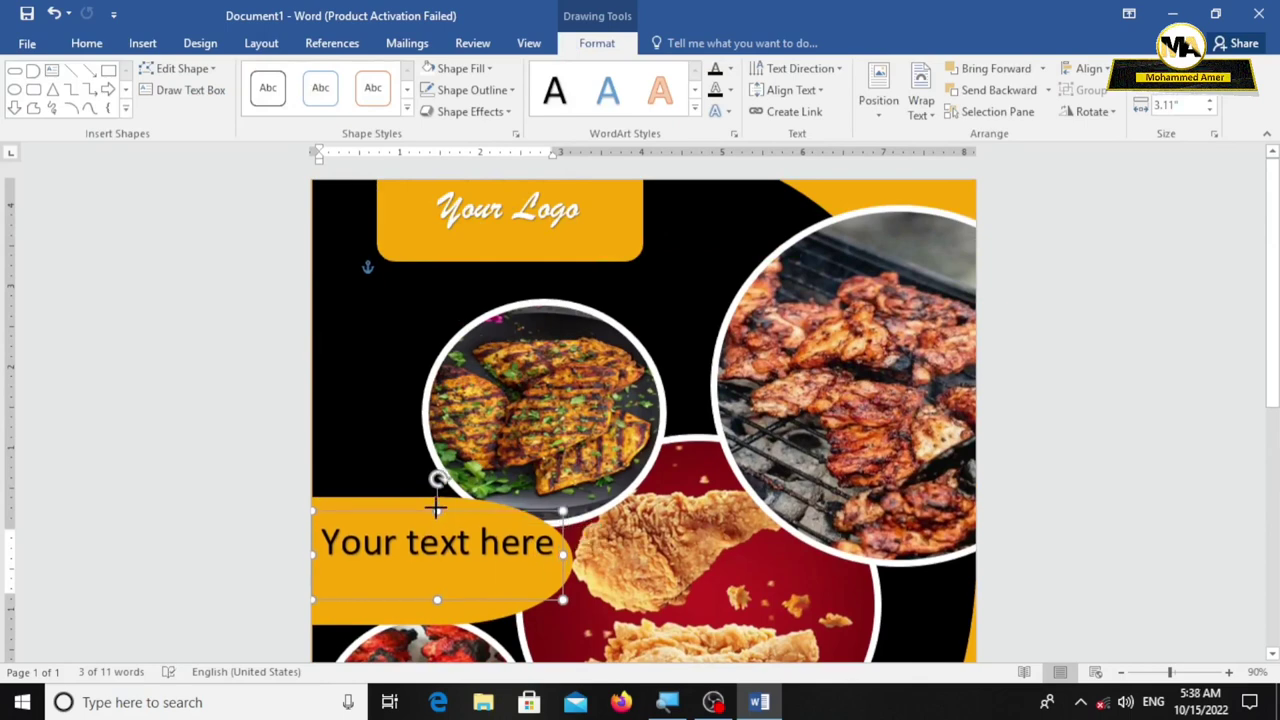
drag(437, 600, 437, 617)
Step: Replace the placeholder text with 'LIMITED SUPPLY' in capitals
triple_click(361, 541)
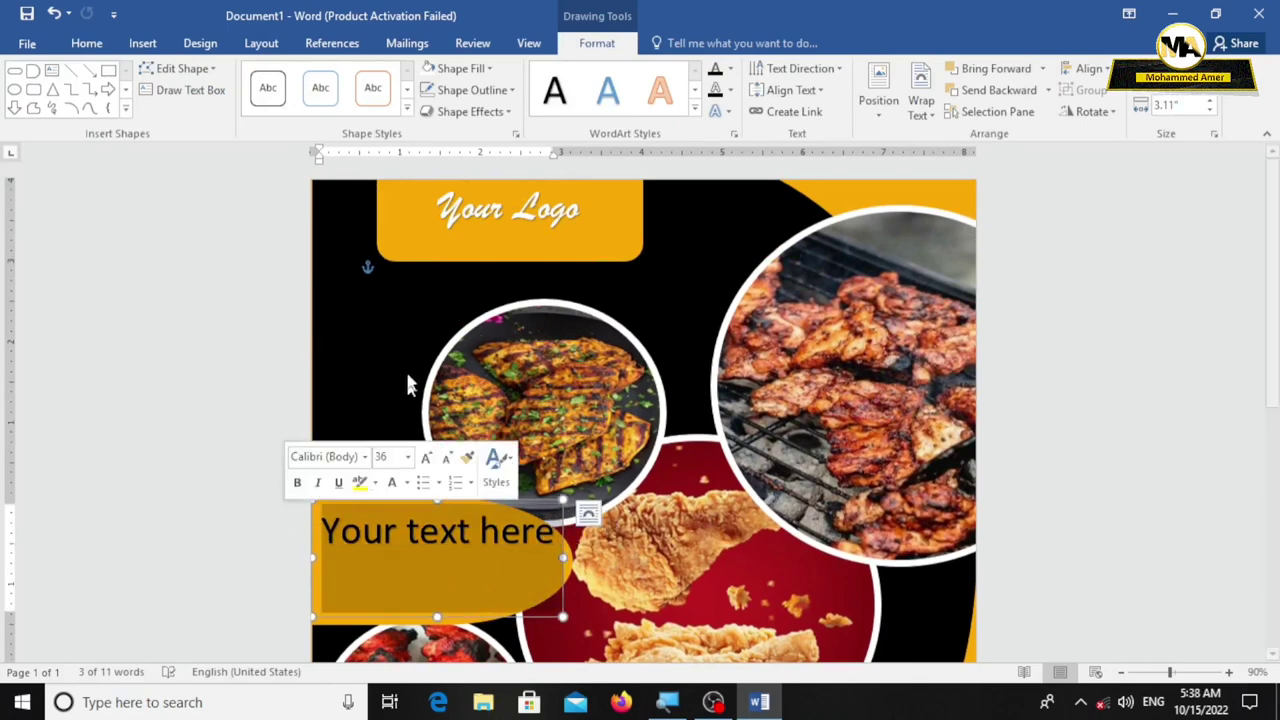
text(Lim)
key(BackSpace)
key(BackSpace)
text(IMITED )
text(SUPPLY)
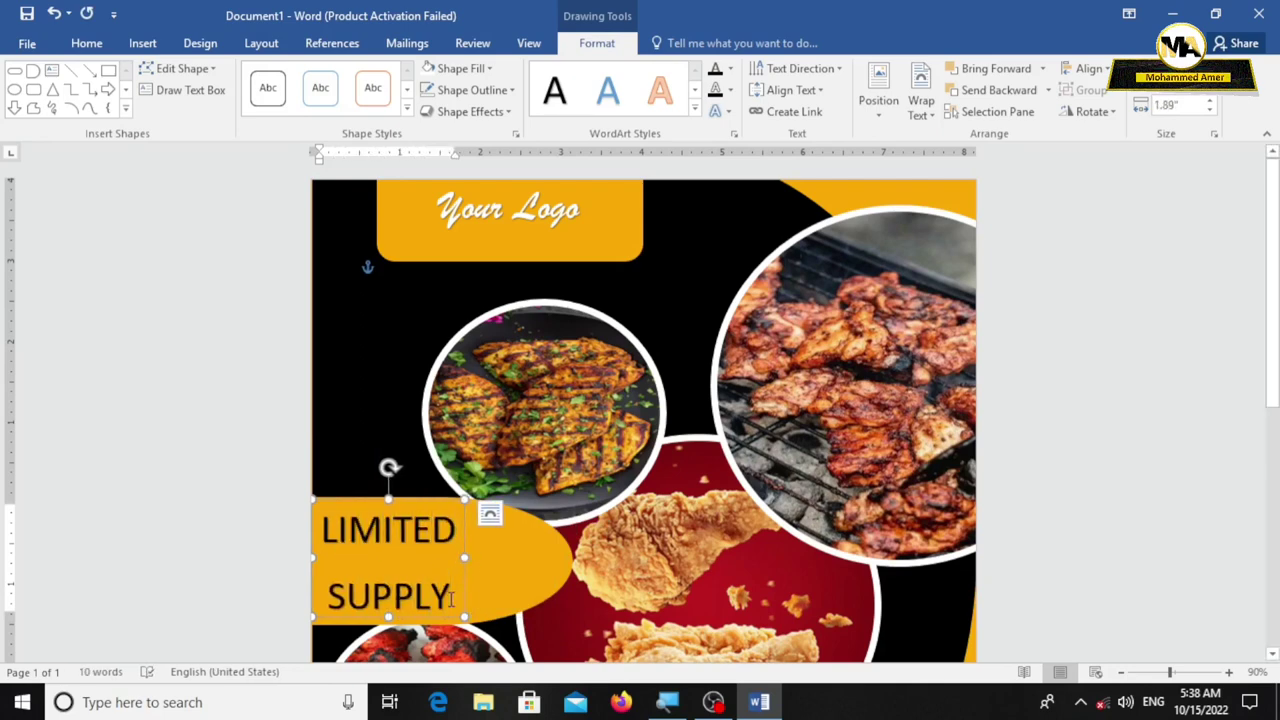
Step: Set the label to white Cooper Black and widen its box
drag(451, 598, 318, 515)
click(366, 432)
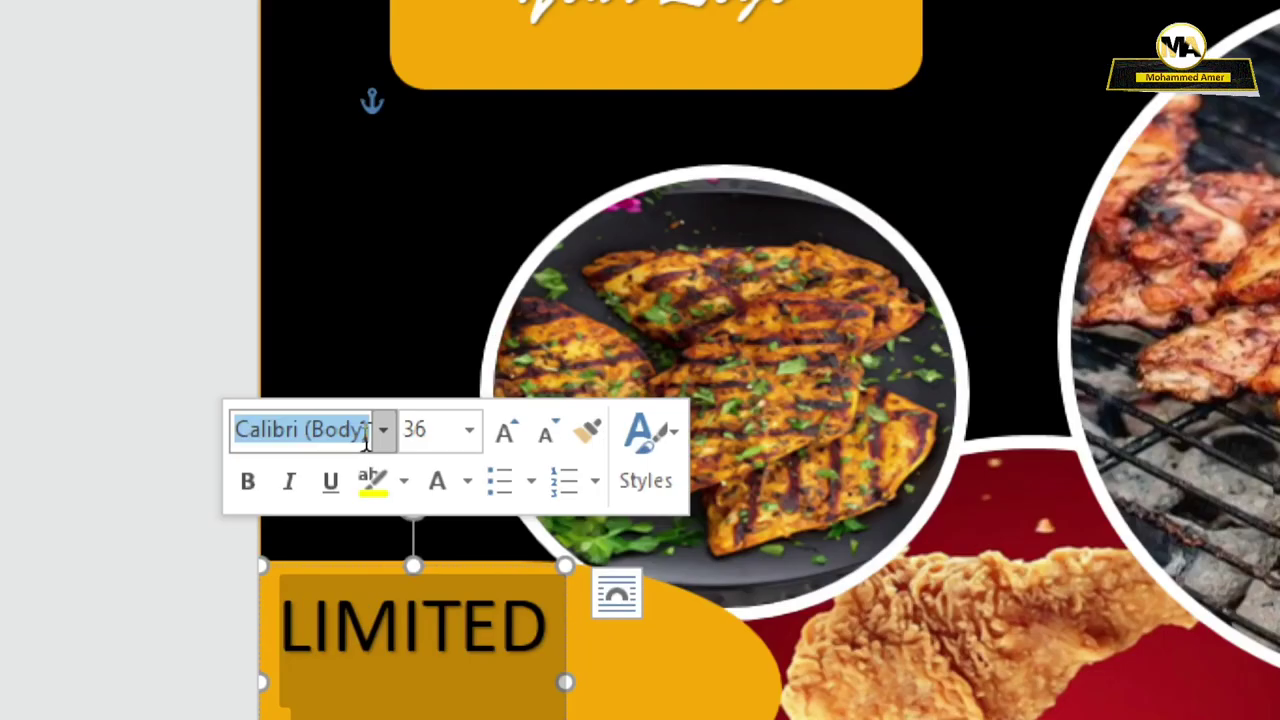
text(Cooper Black)
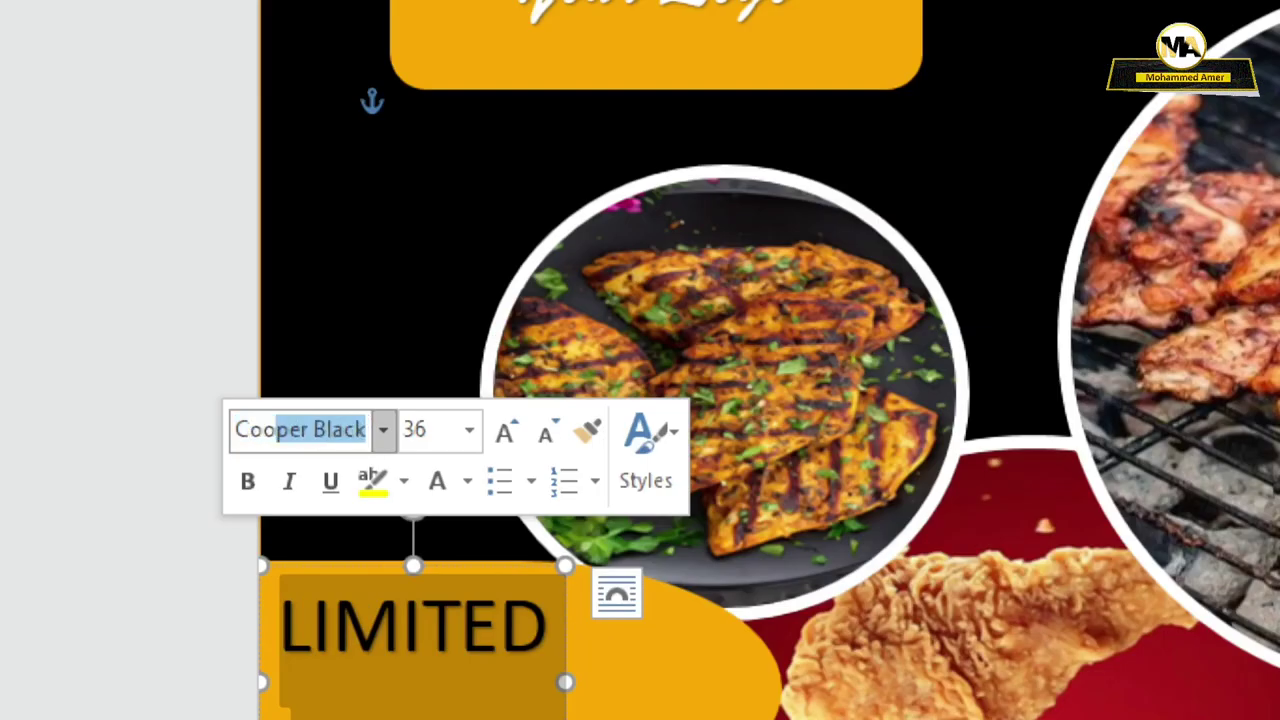
key(Tab)
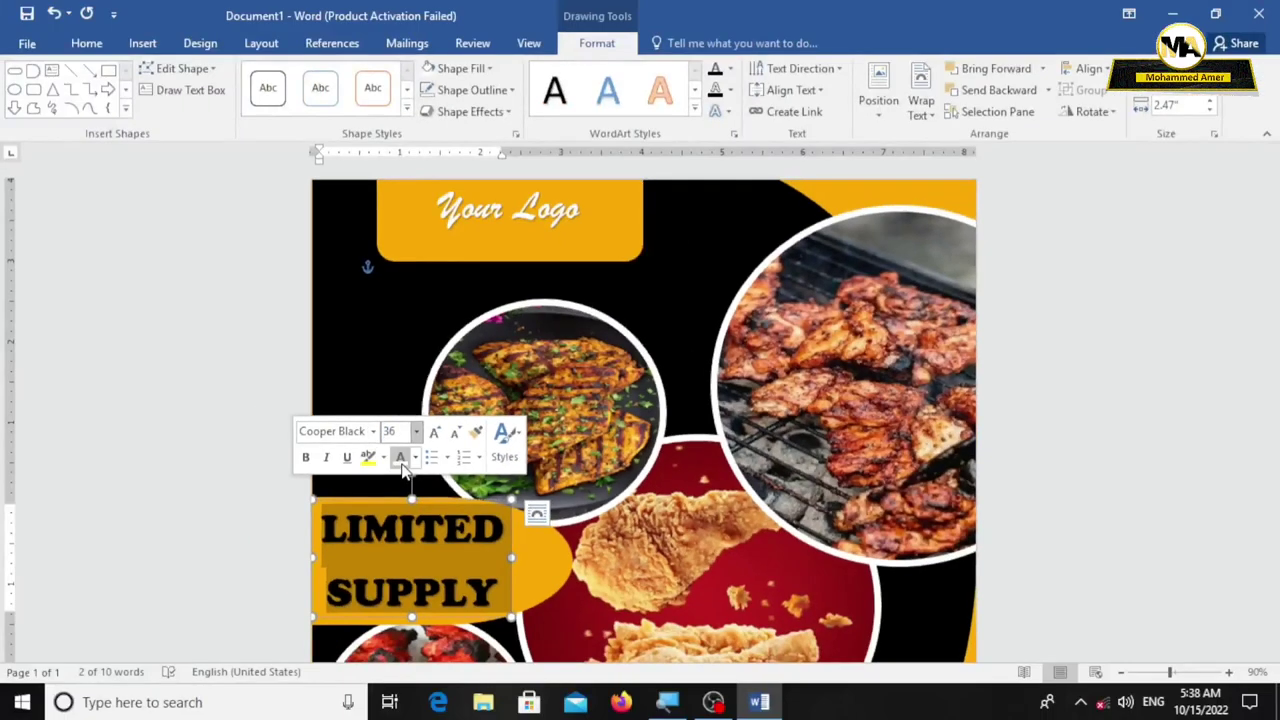
click(400, 460)
drag(511, 616, 532, 620)
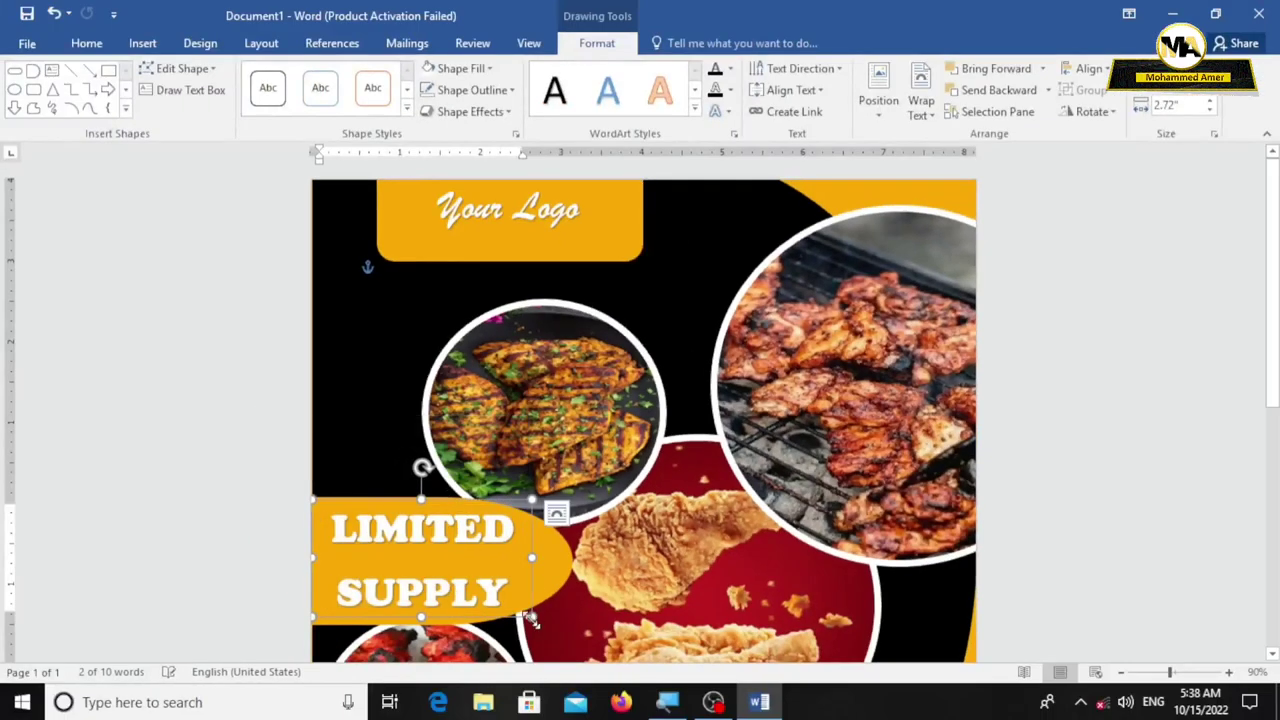
Step: Reduce the line spacing between LIMITED and SUPPLY and shrink the box slightly
key(ctrl+a)
click(86, 43)
click(511, 104)
click(560, 309)
click(452, 505)
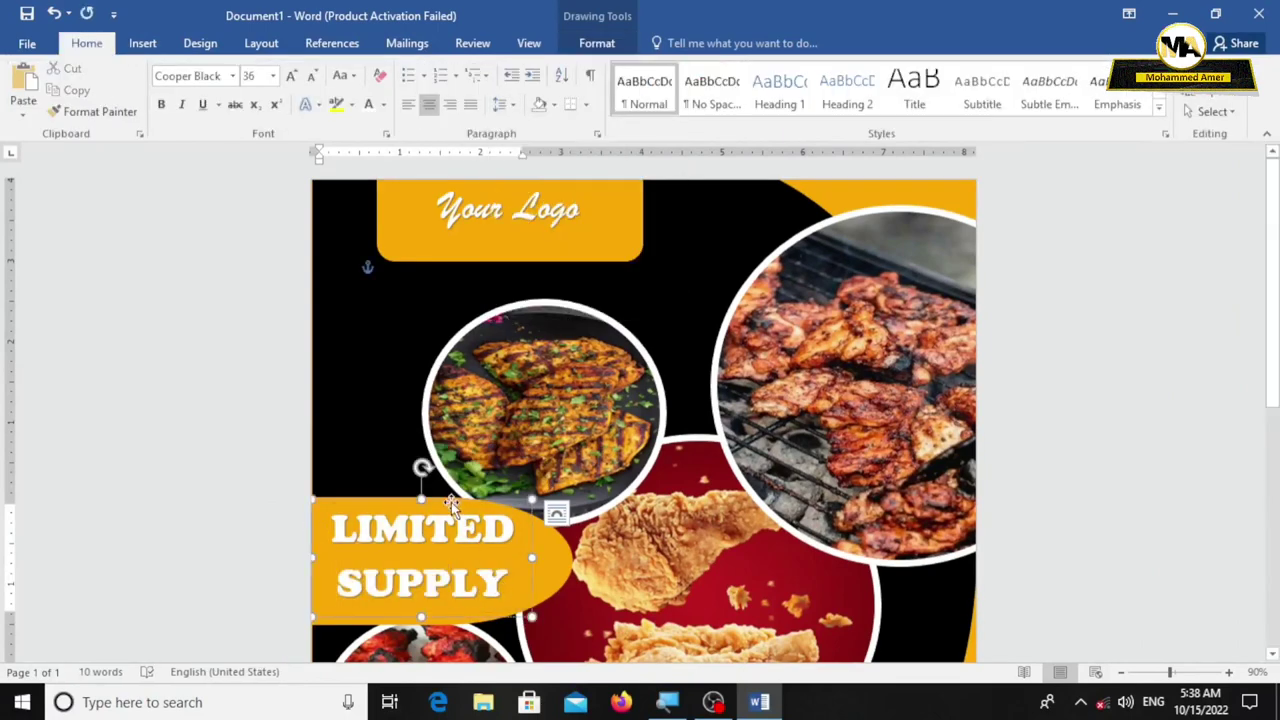
drag(531, 617, 528, 606)
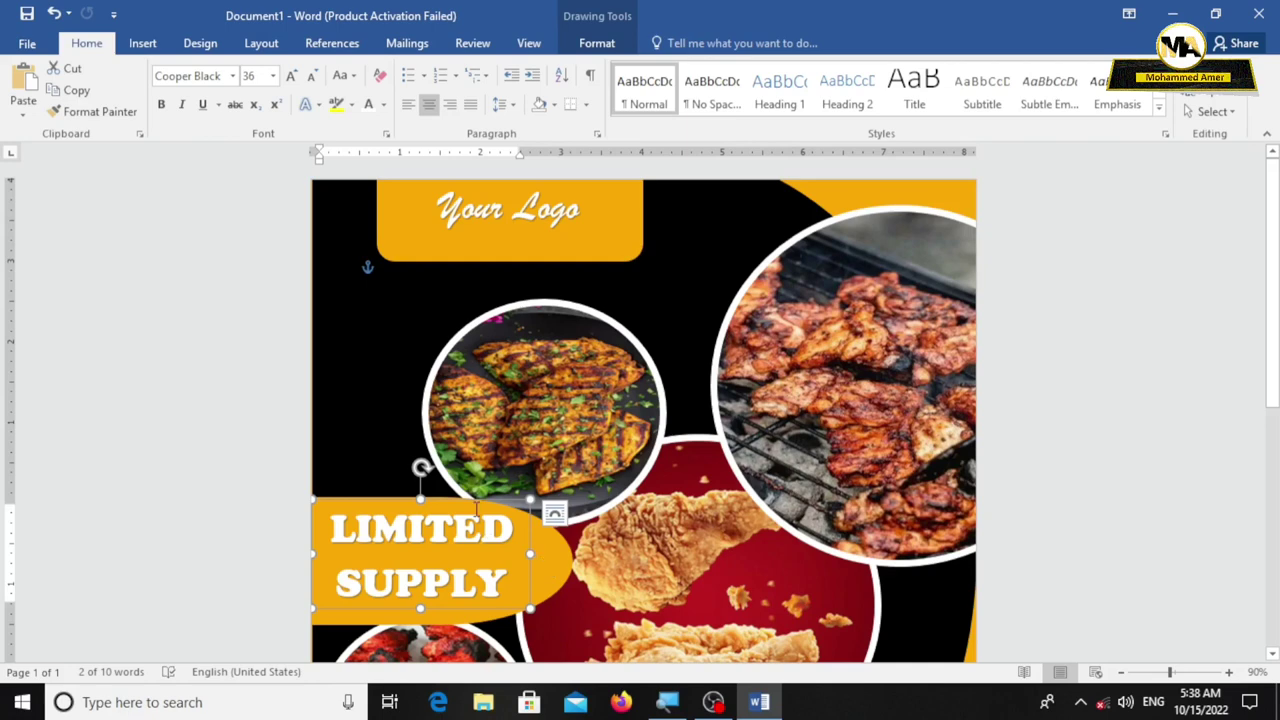
Step: Duplicate the LIMITED SUPPLY label onto the lower right circle as '20 % OFFER', with 20 % at size 48
scroll(472, 506, down, 5)
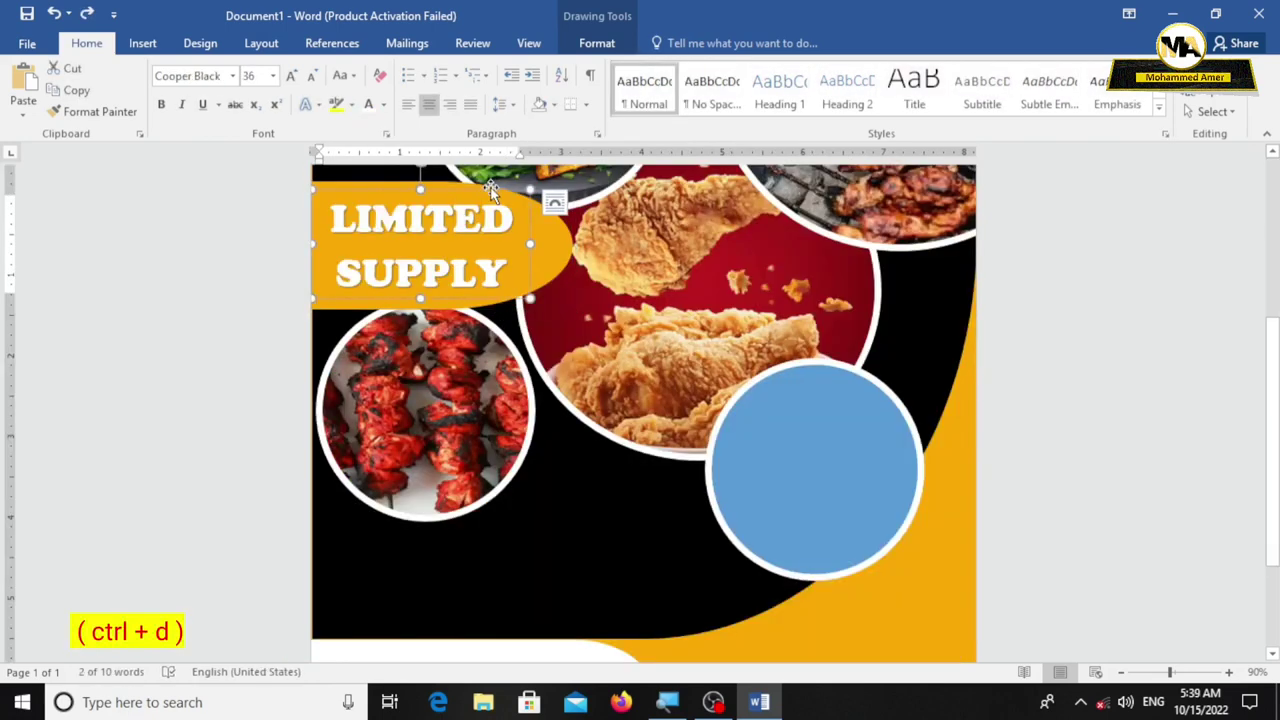
key(ctrl+d)
drag(493, 195, 881, 474)
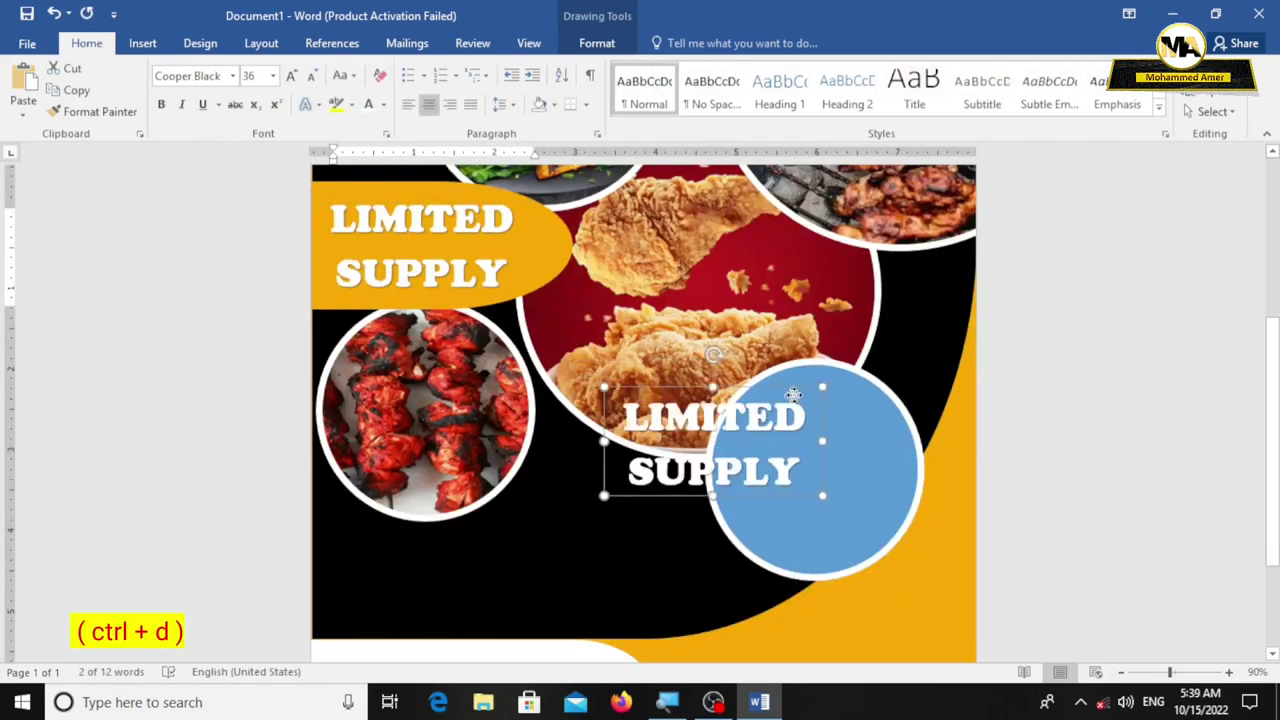
drag(912, 517, 705, 420)
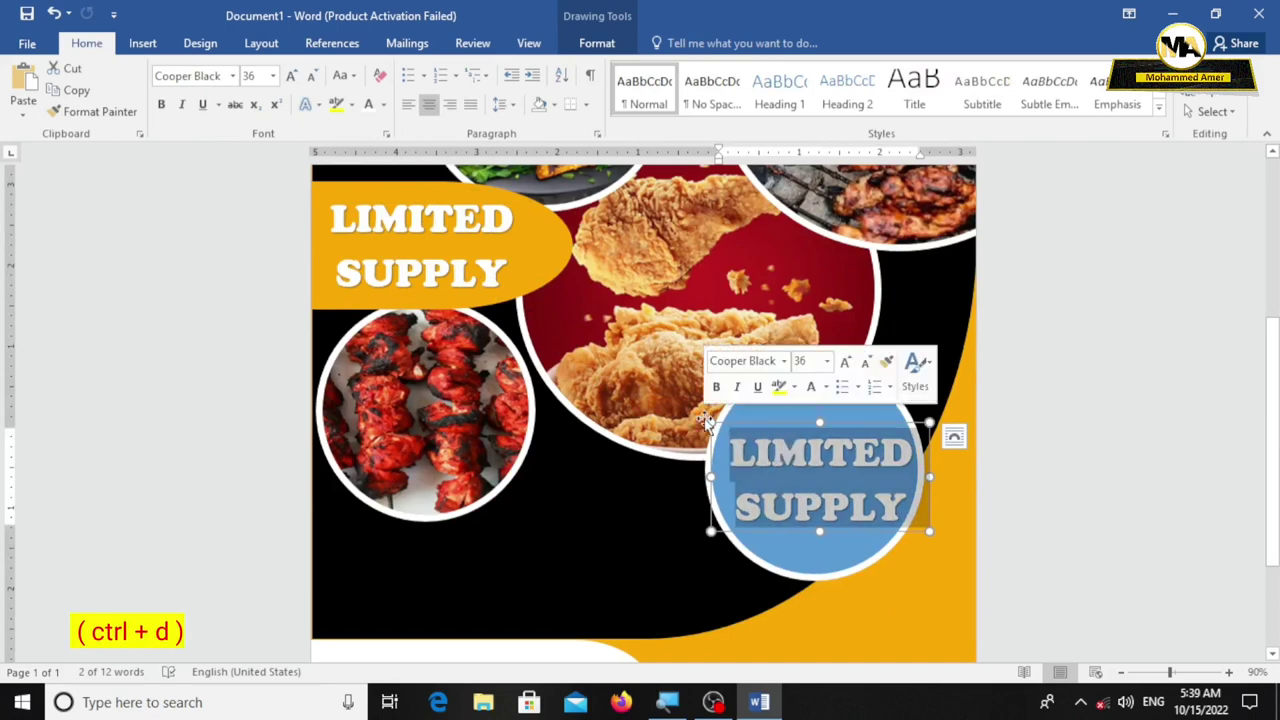
text(20)
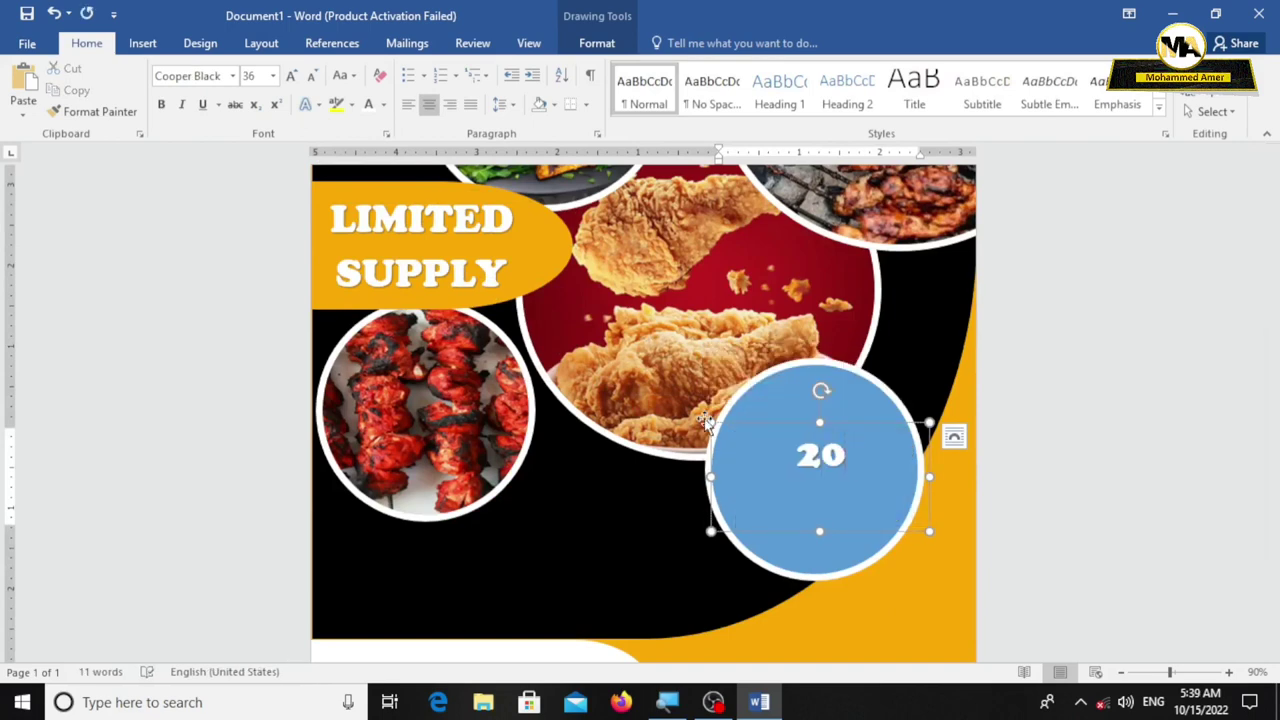
text( % OF)
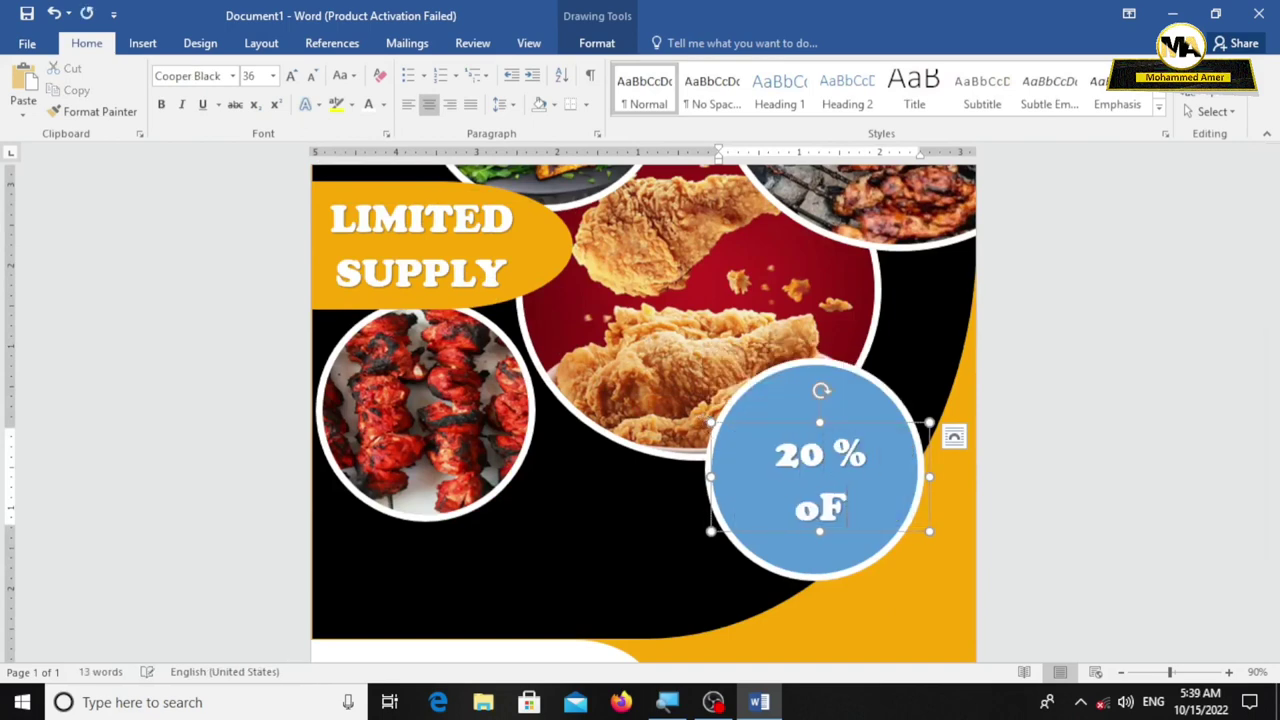
text(FER)
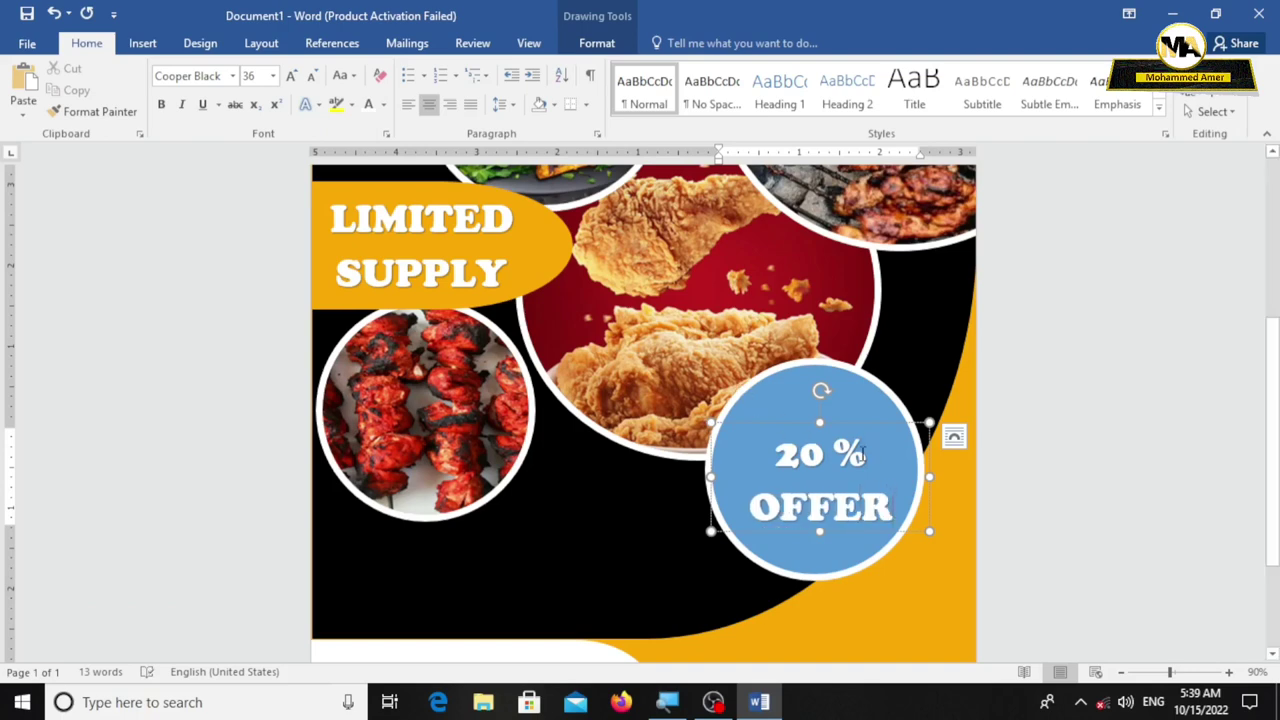
triple_click(860, 455)
click(858, 382)
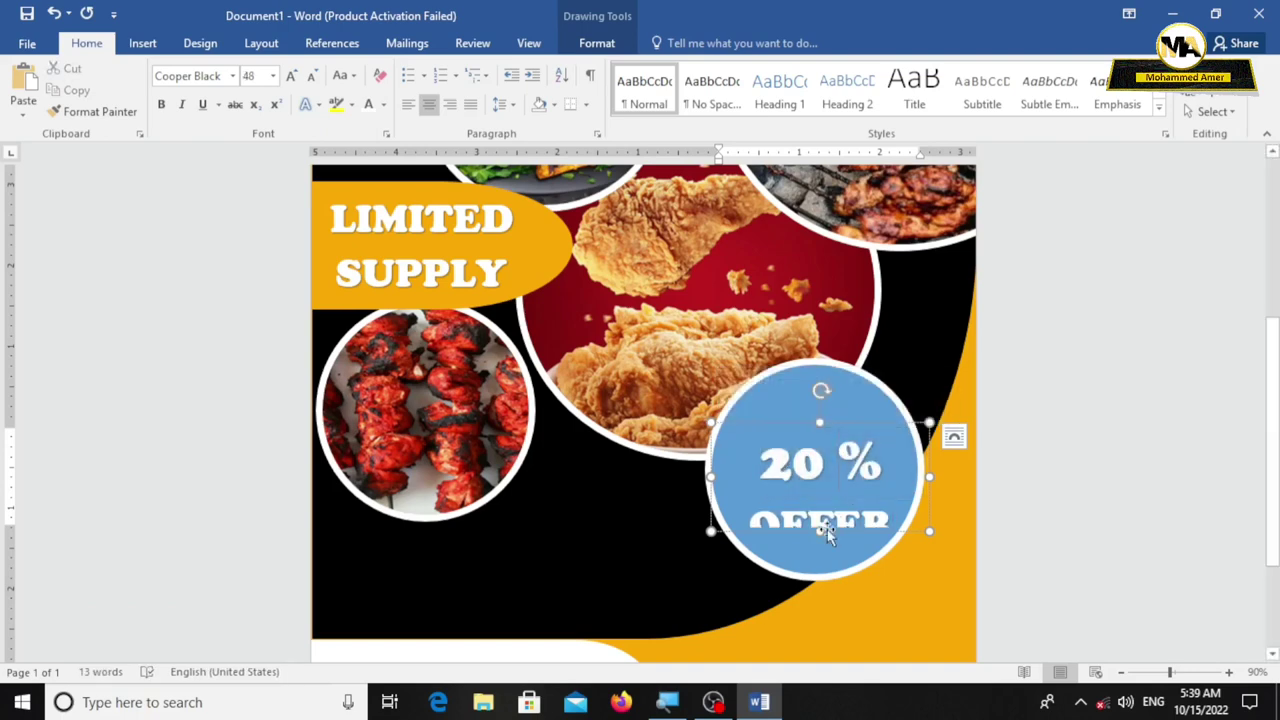
key(ctrl+a)
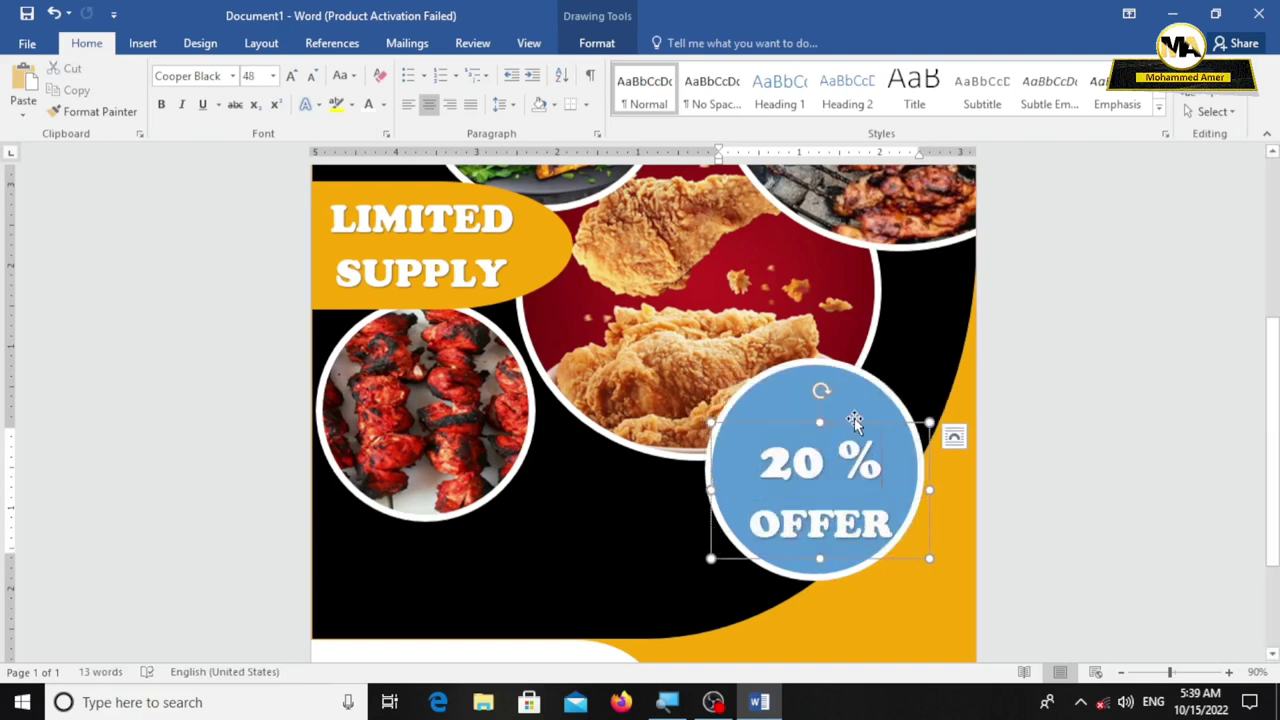
Step: Fill the offer circle orange-yellow
click(852, 403)
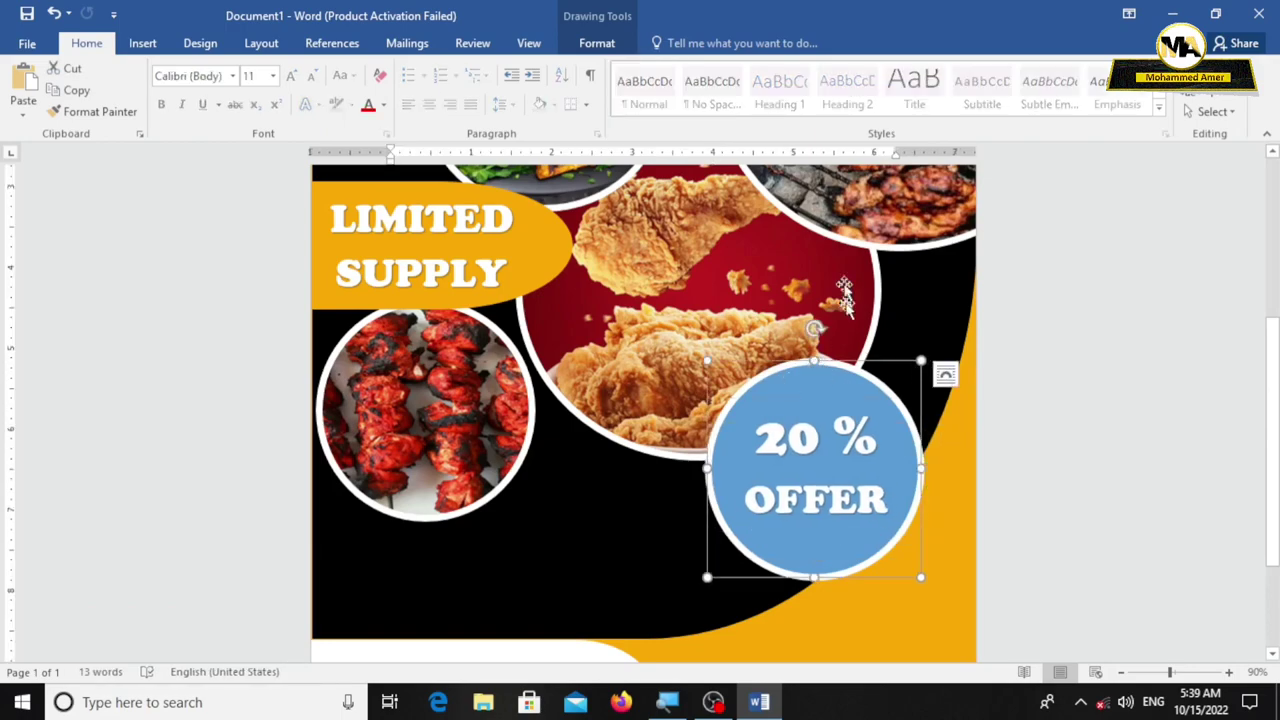
click(597, 43)
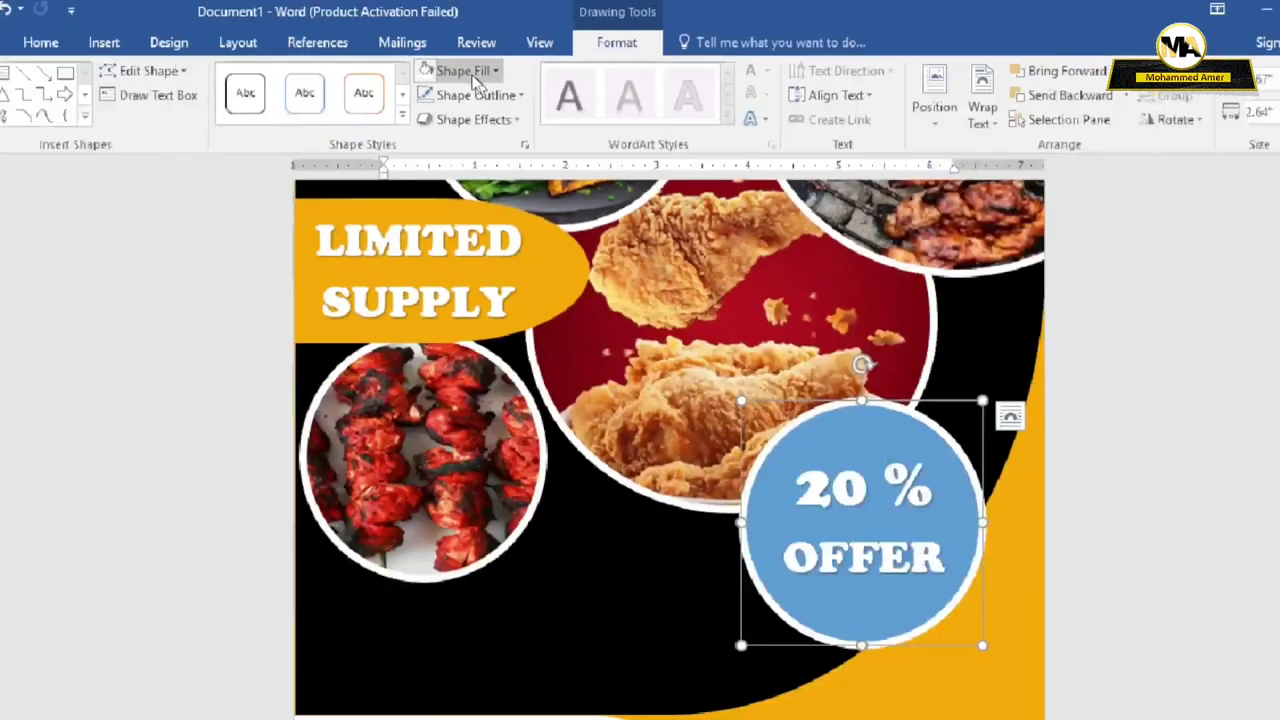
click(462, 68)
click(428, 252)
click(650, 558)
ctrl+scroll(751, 543, down, 3)
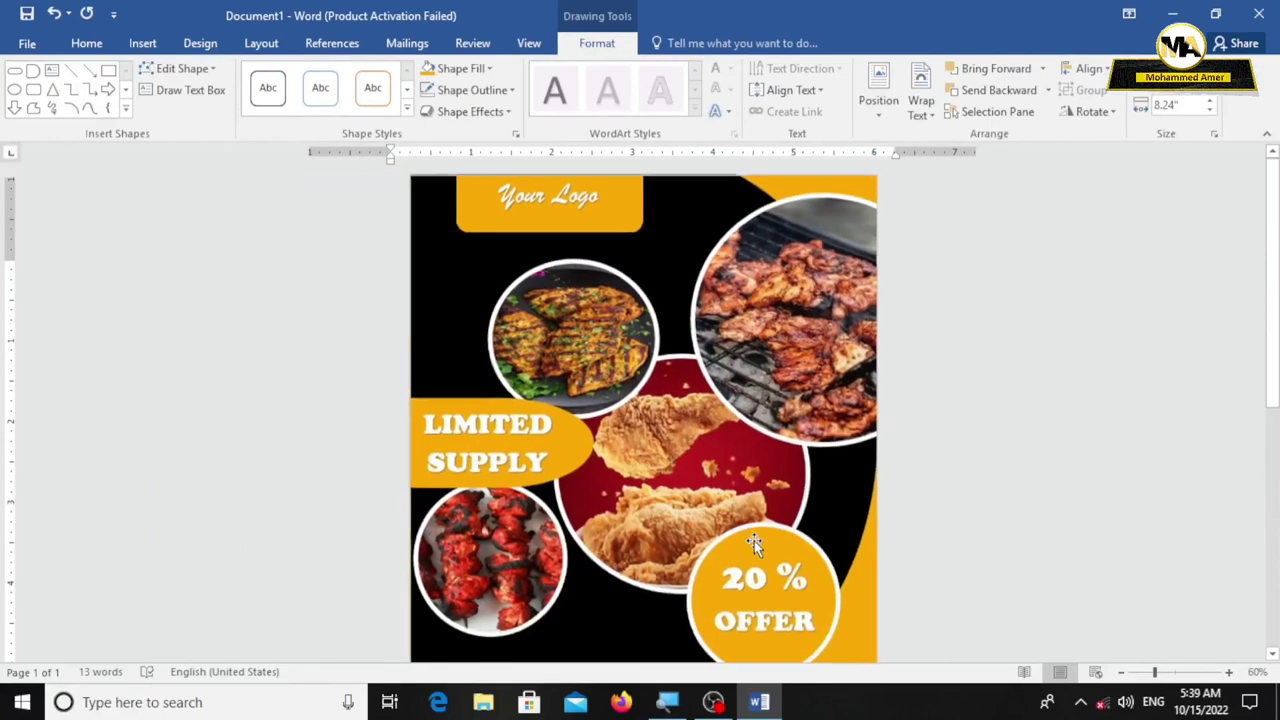
ctrl+scroll(754, 543, down, 3)
ctrl+scroll(803, 553, up, 4)
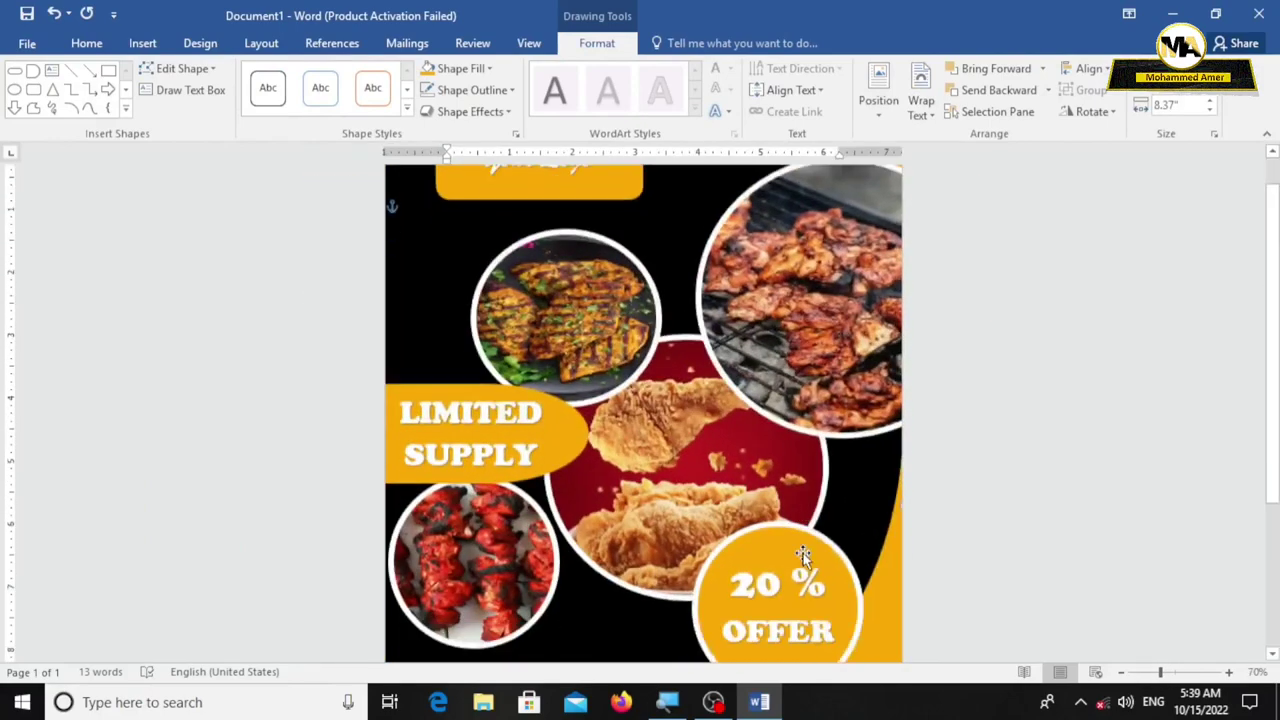
scroll(803, 553, down, 3)
Step: Copy the white opening-hours banner to the poster's right edge and shorten the copy
click(621, 579)
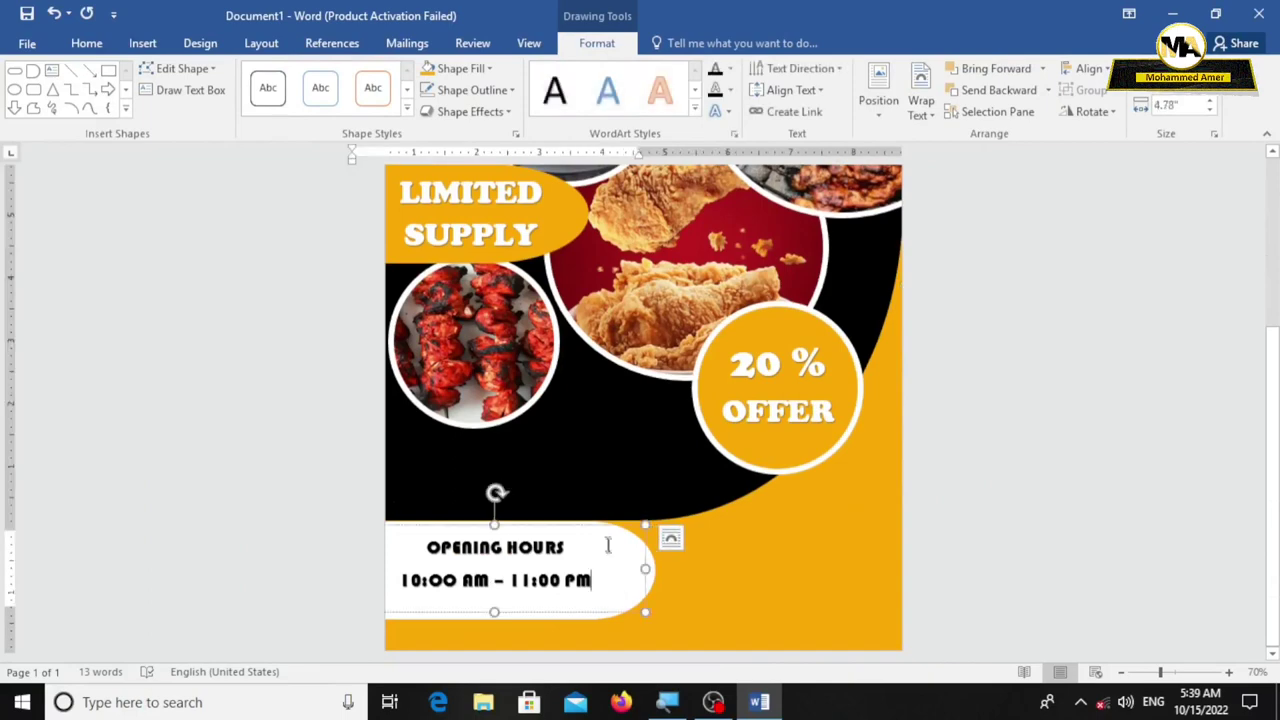
click(653, 571)
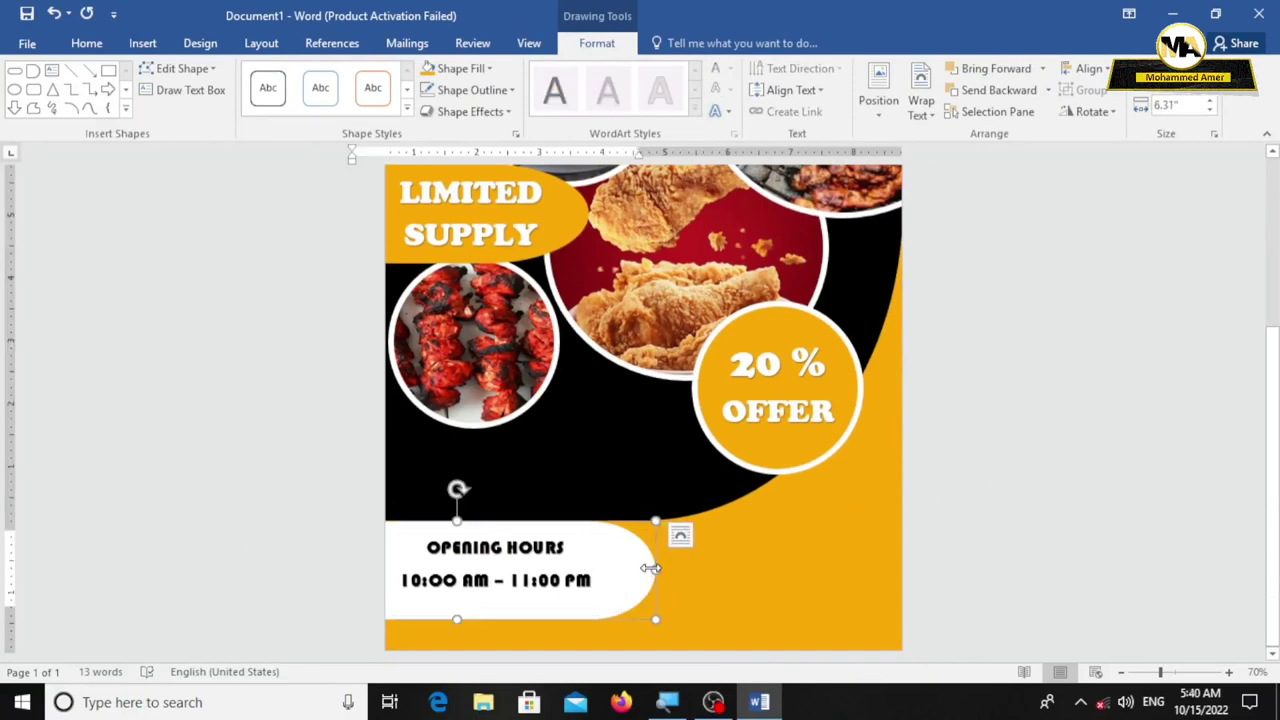
mouse_move(651, 568)
mouse_down()
mouse_move(940, 553)
mouse_move(935, 562)
mouse_up()
drag(894, 601, 892, 576)
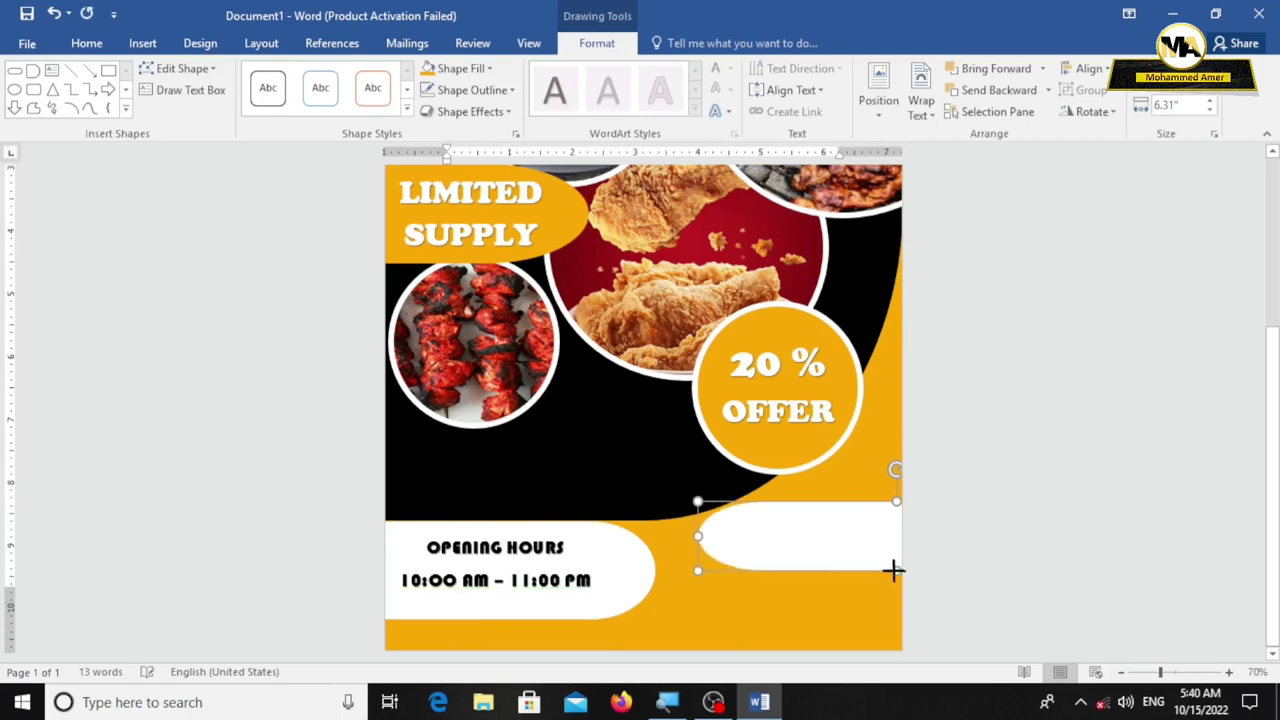
Step: Add another banner copy below the first and fill both right-hand banners grey
key(Down)
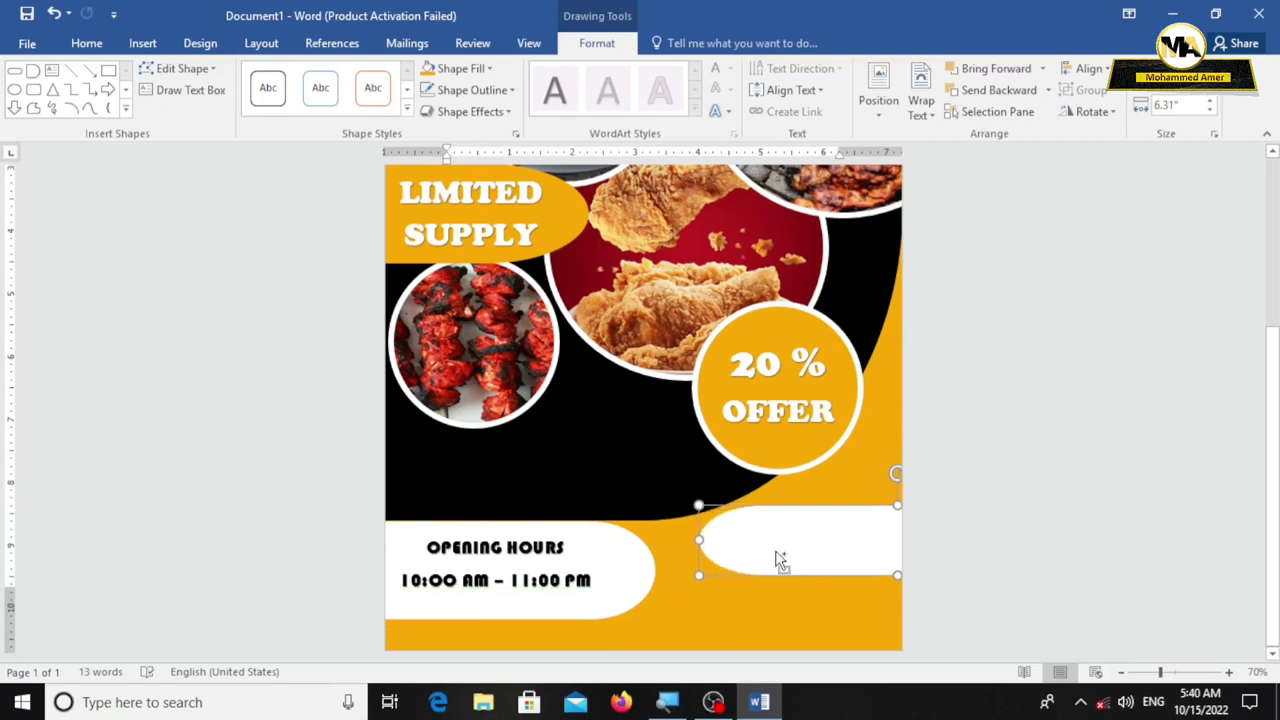
ctrl+drag(780, 560, 772, 619)
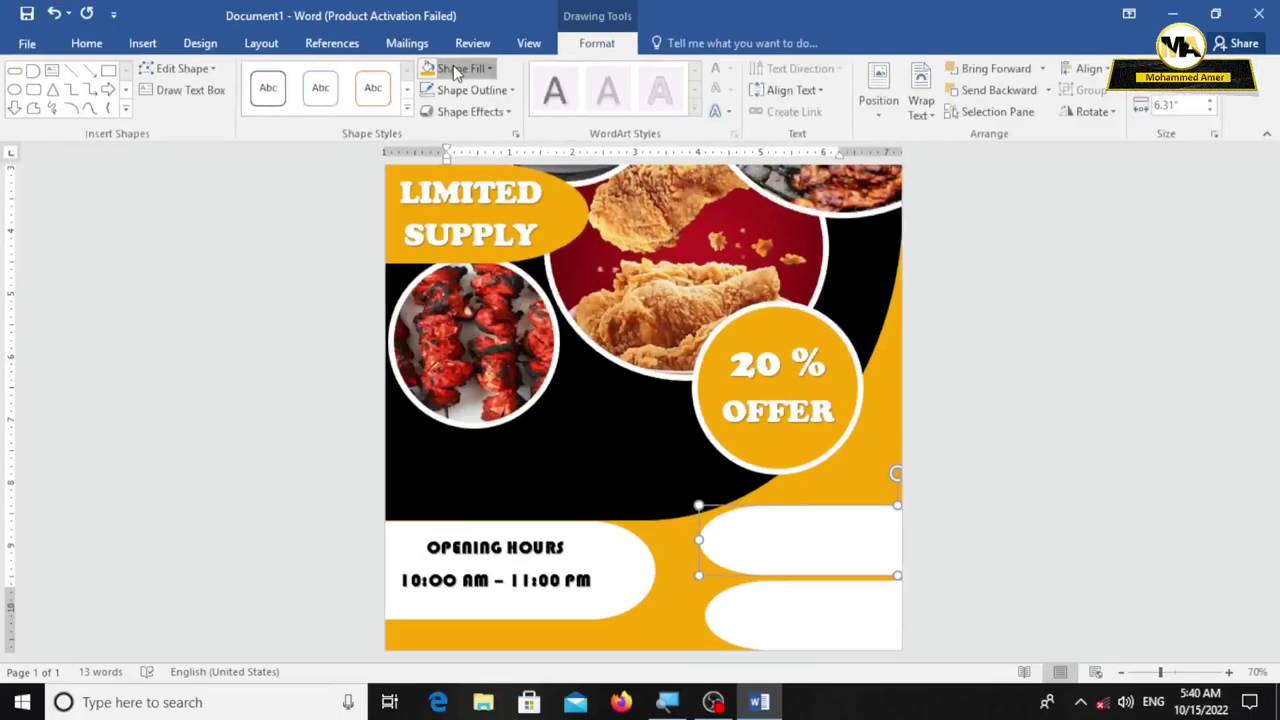
click(453, 67)
click(427, 167)
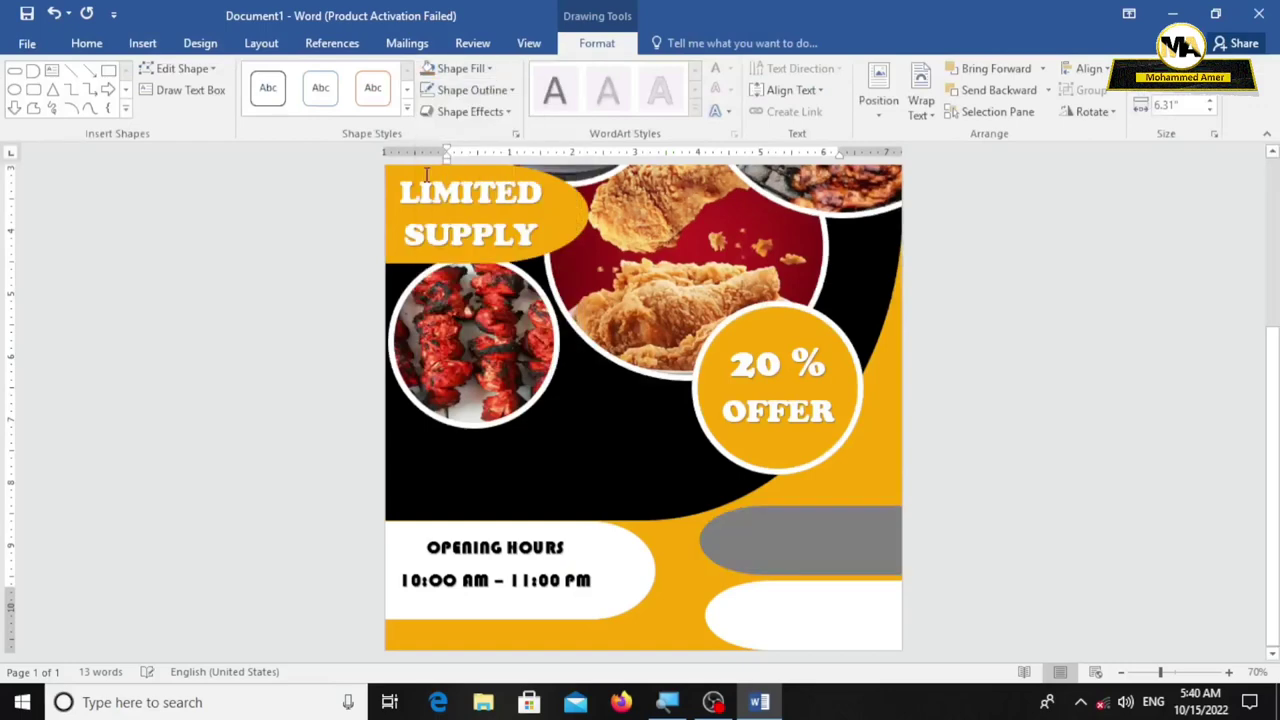
click(774, 622)
click(428, 69)
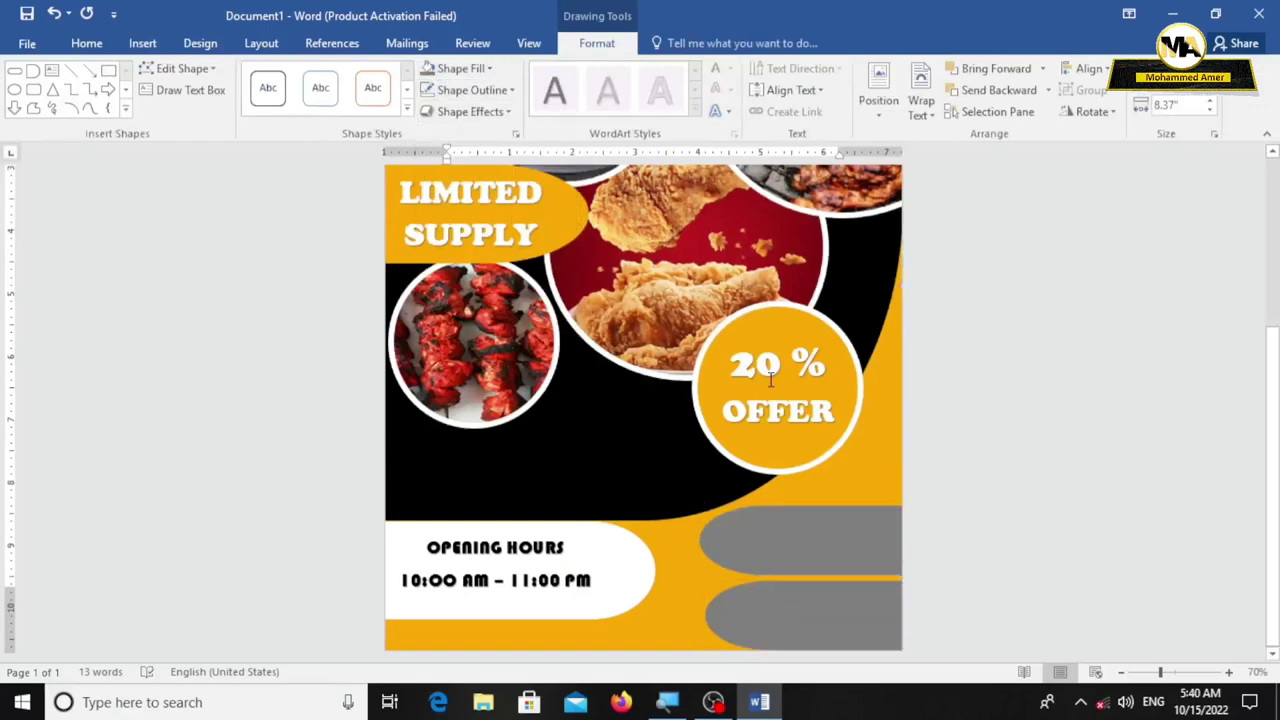
Step: Begin a WordArt for the phone number on the upper grey banner
click(794, 343)
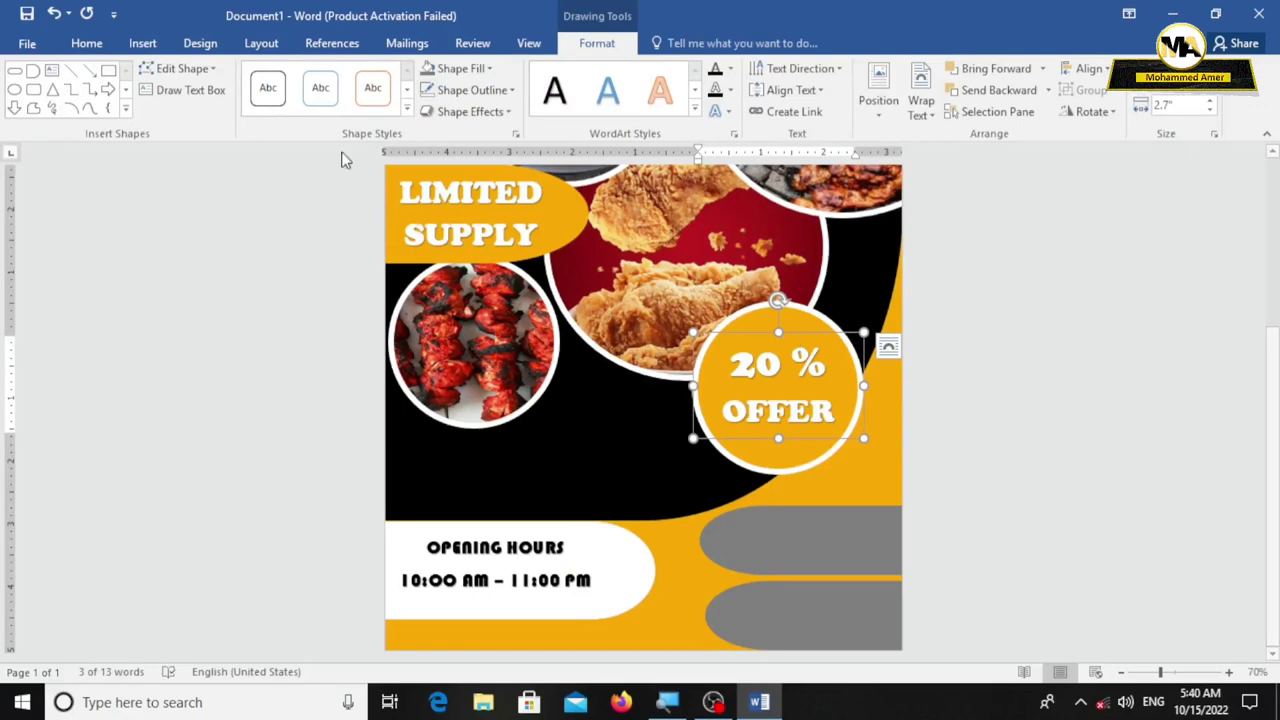
click(757, 534)
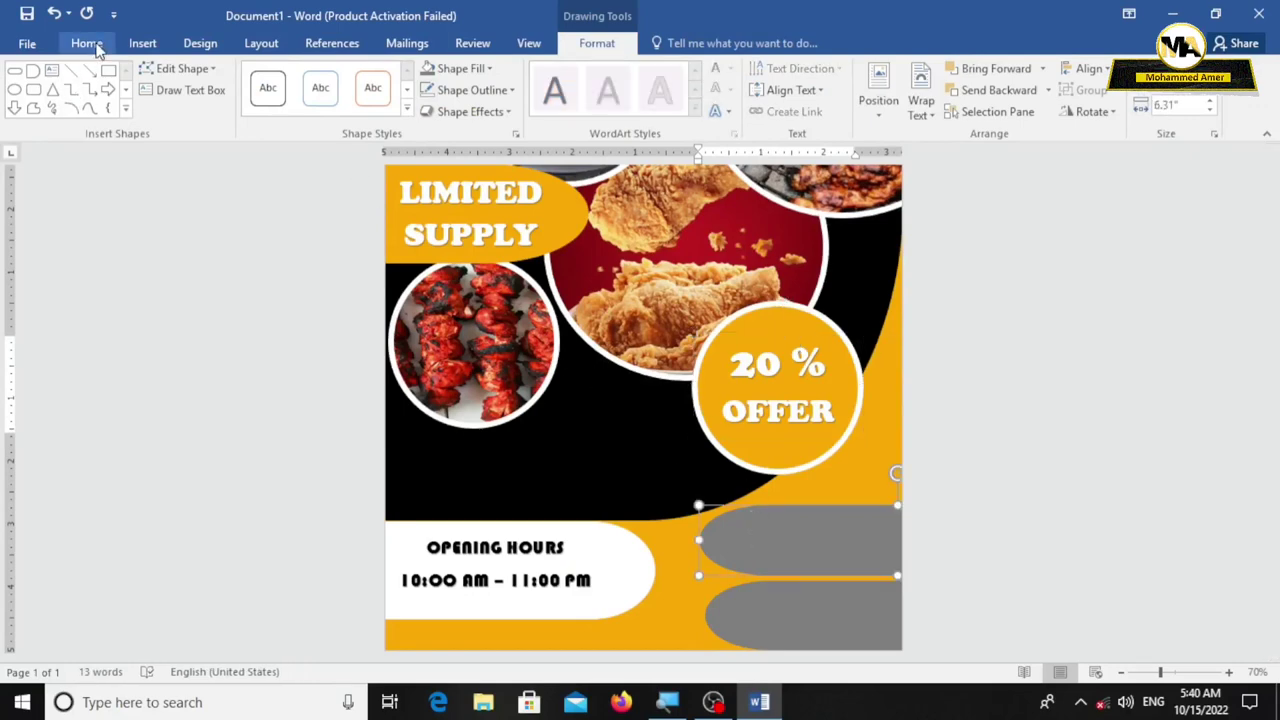
click(142, 43)
click(950, 89)
Step: Replace the copied banner's text with 'Your Location'
click(957, 143)
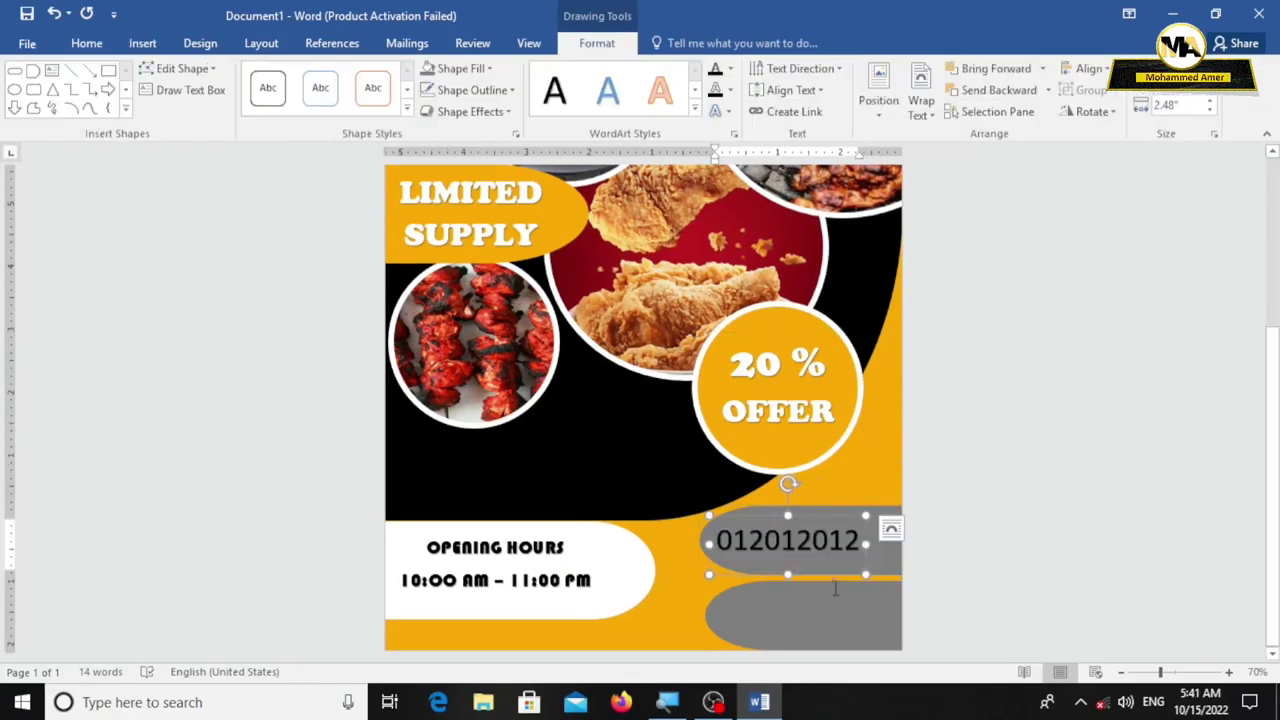
drag(845, 540, 714, 541)
click(806, 517)
mouse_move(807, 517)
mouse_down()
mouse_move(820, 515)
mouse_move(819, 586)
mouse_up()
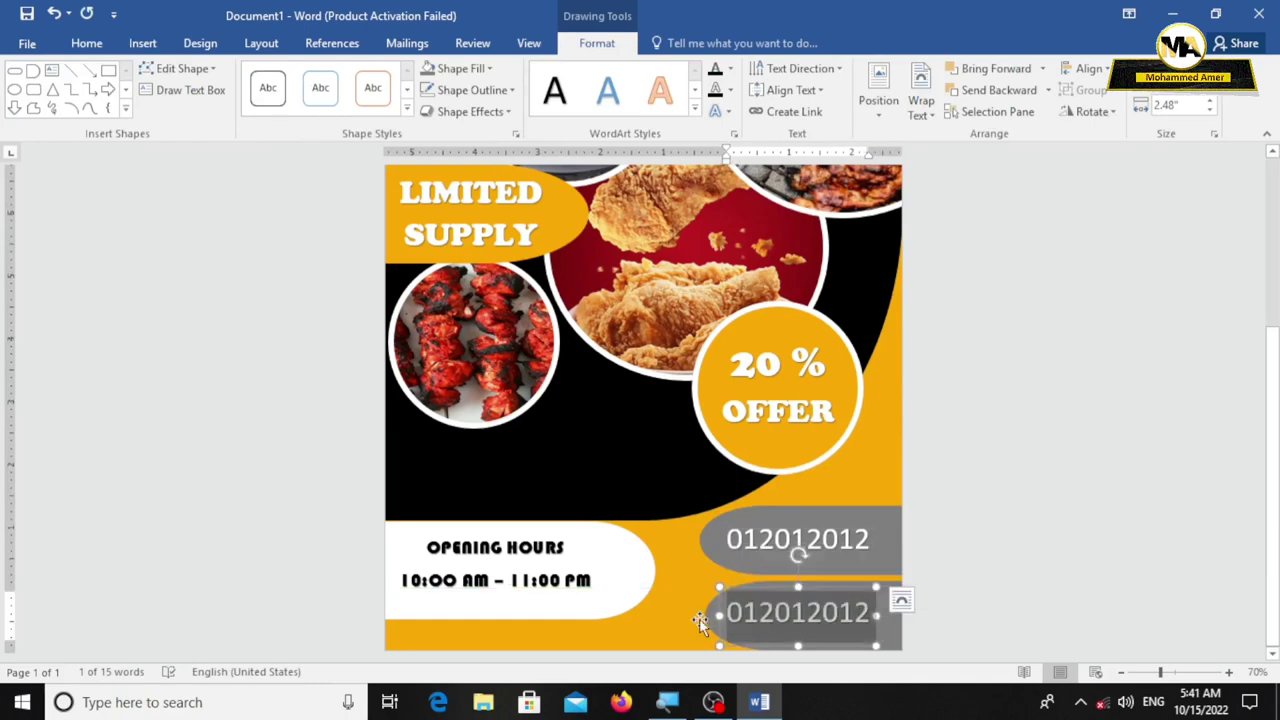
text(Your Location)
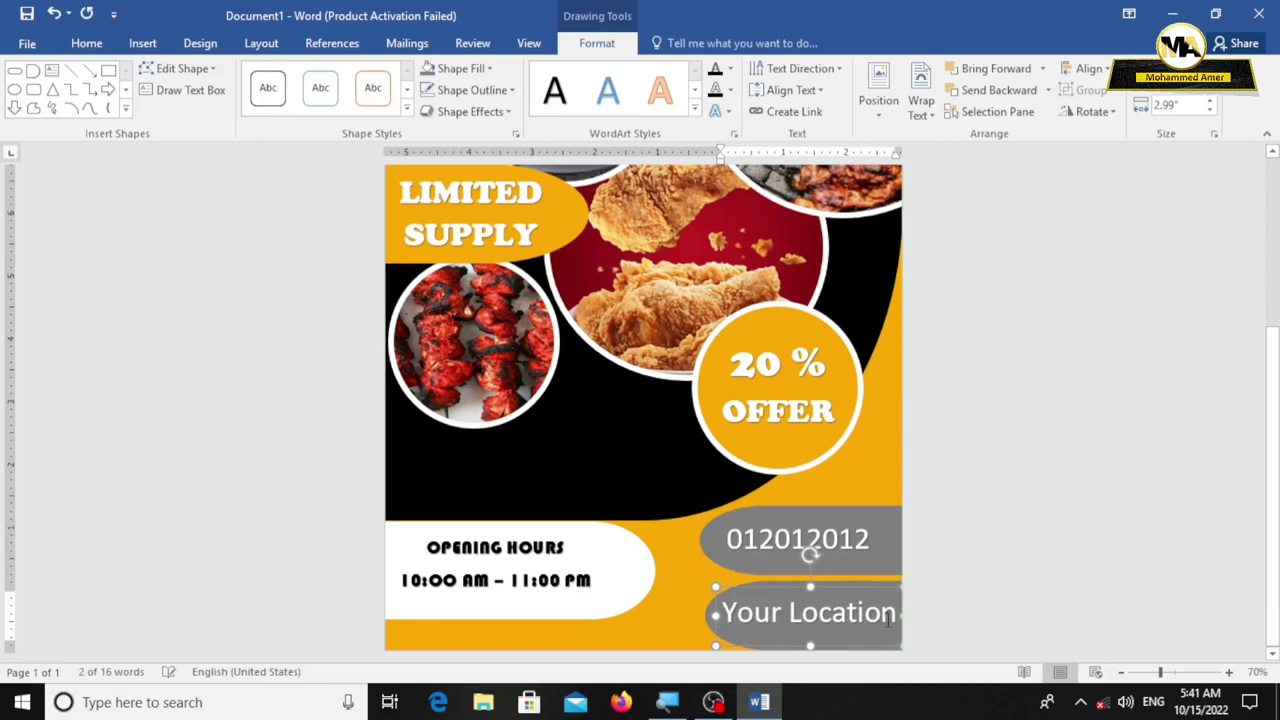
Step: Make the 'Your Location' text smaller and move it left inside the lower grey banner
drag(893, 614, 690, 610)
click(826, 563)
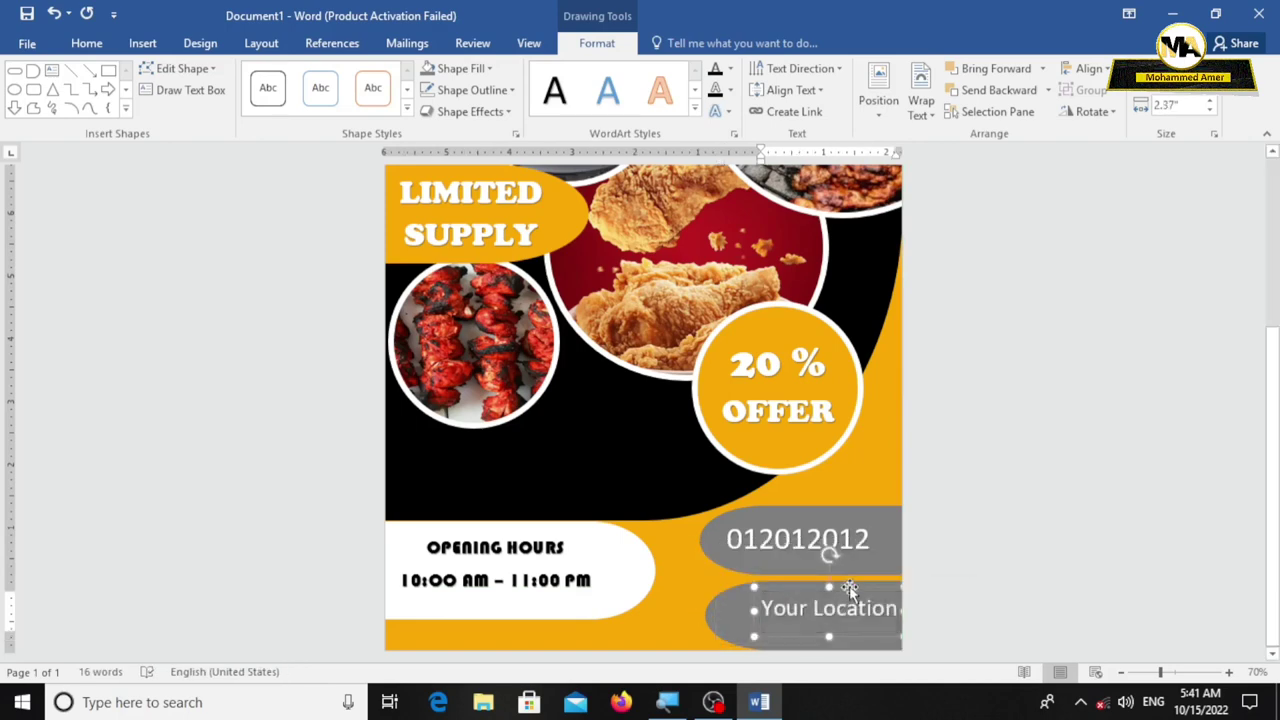
ctrl+scroll(827, 588, up, 7)
ctrl+scroll(827, 590, up, 1)
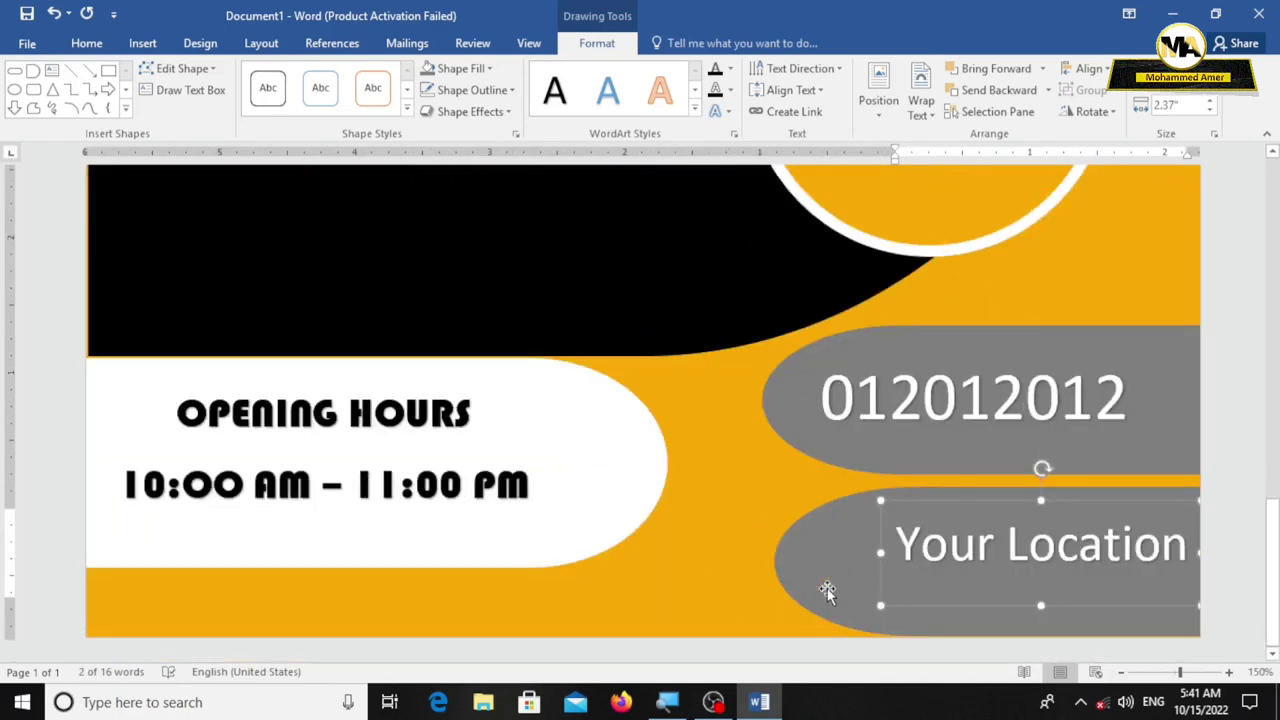
mouse_move(975, 489)
mouse_down()
mouse_move(902, 491)
mouse_move(904, 521)
mouse_up()
Step: Shrink the 012012012 phone number to 28 pt and nudge it down-left within its banner
click(950, 345)
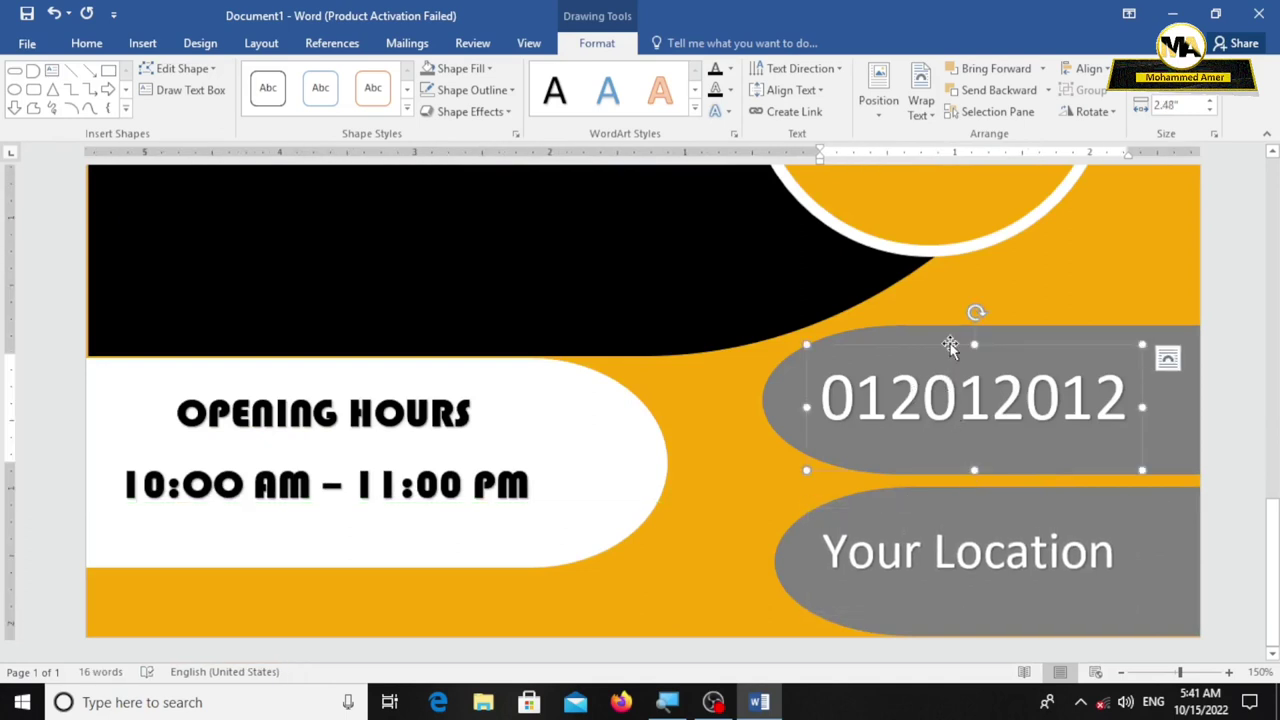
drag(1131, 395, 822, 398)
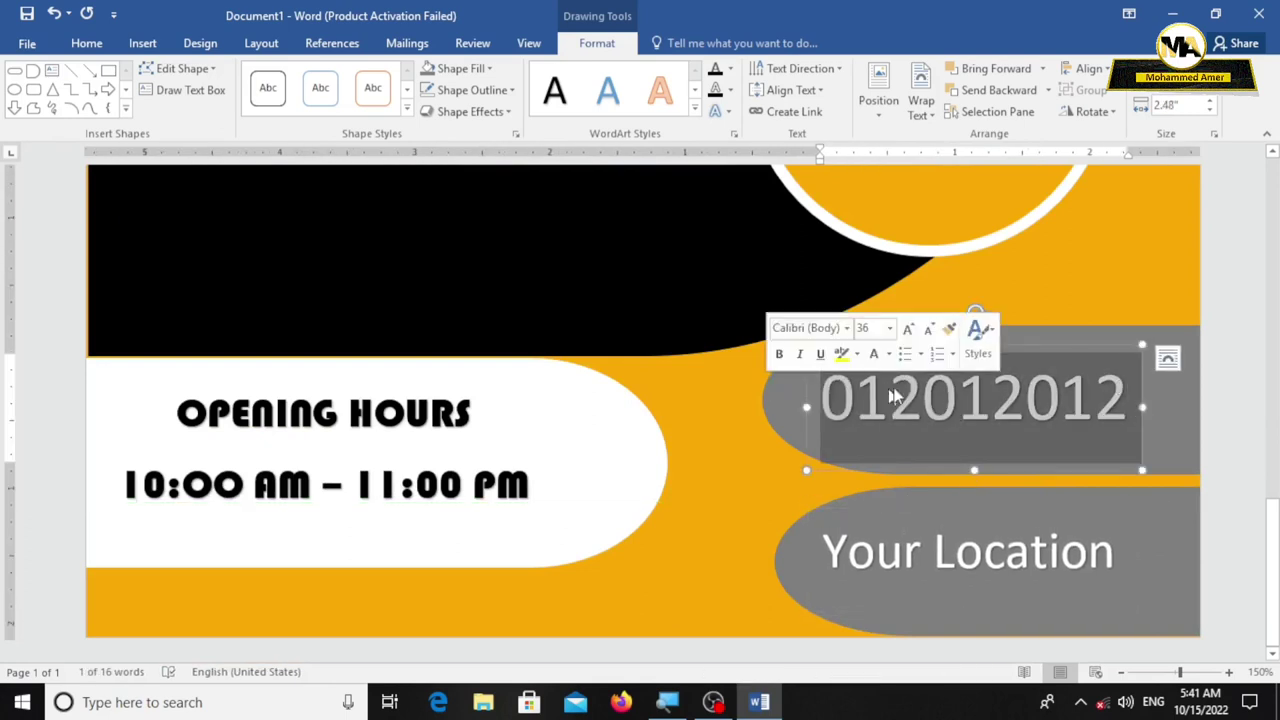
click(928, 328)
drag(955, 347, 949, 360)
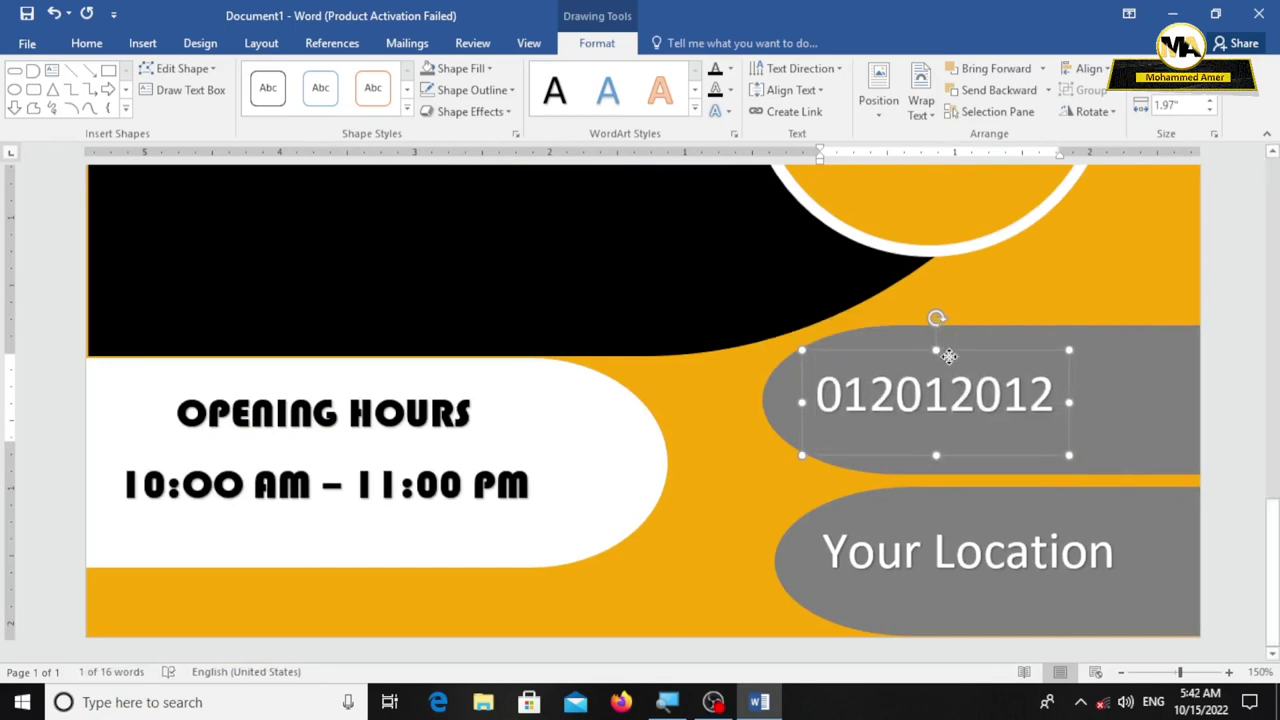
scroll(949, 360, up, 2)
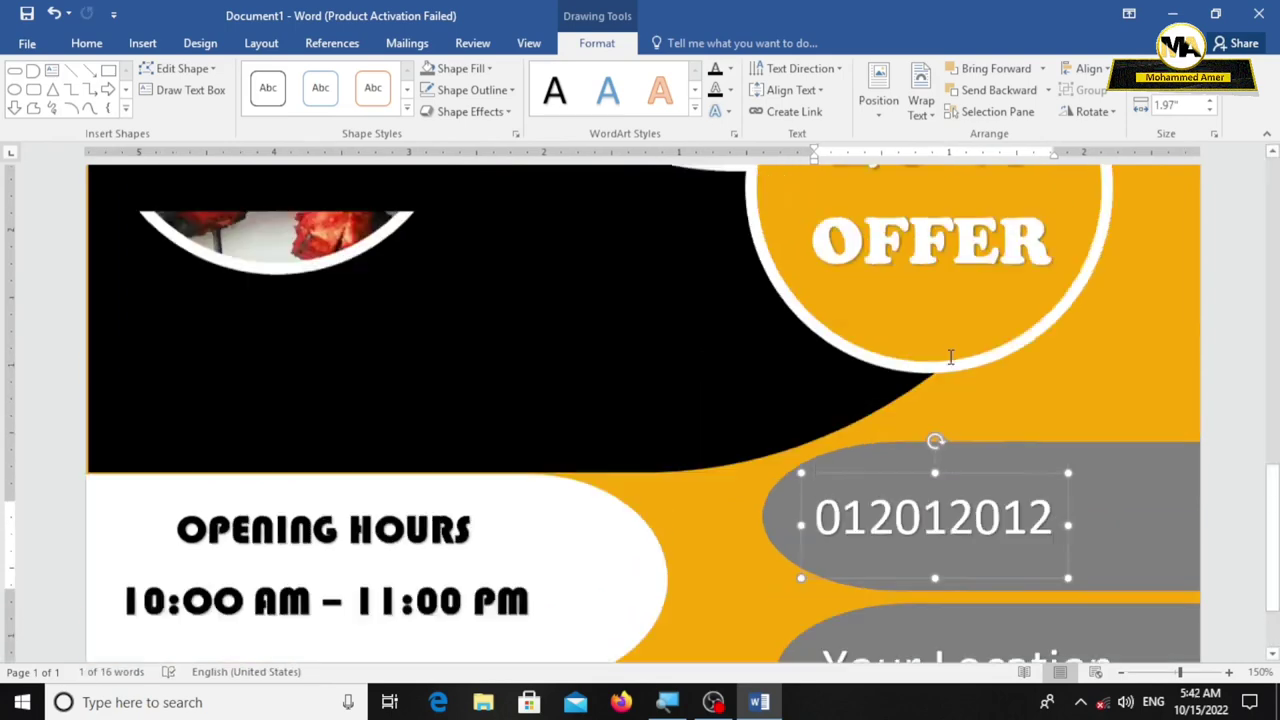
ctrl+scroll(949, 360, down, 2)
ctrl+scroll(949, 360, down, 3)
ctrl+scroll(949, 360, down, 2)
click(872, 516)
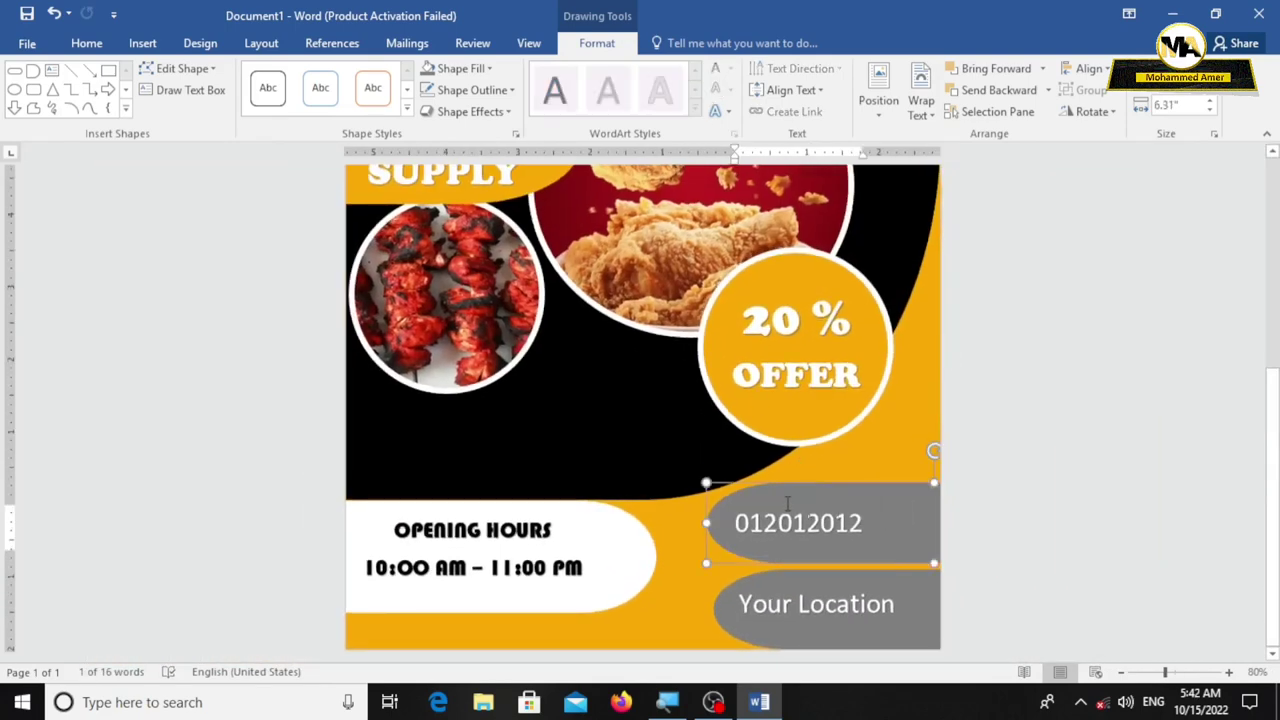
click(142, 43)
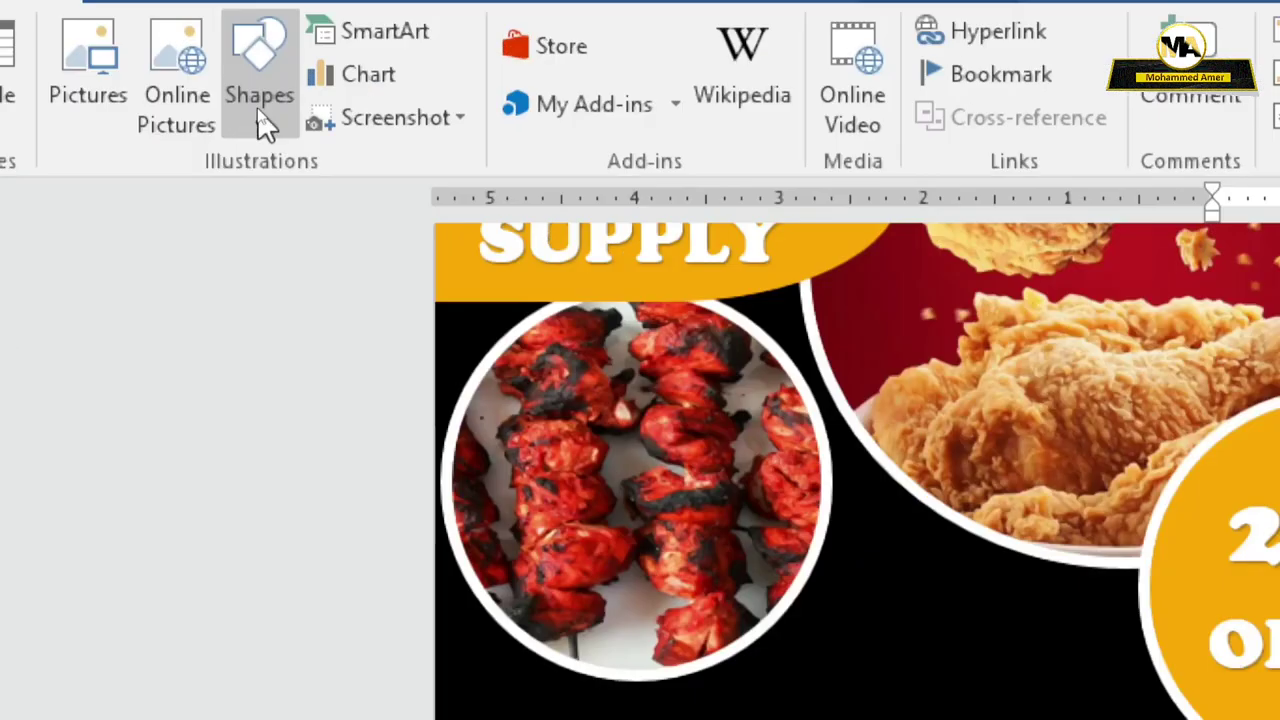
Step: Draw a small oval circle and set its outline thickness
click(257, 107)
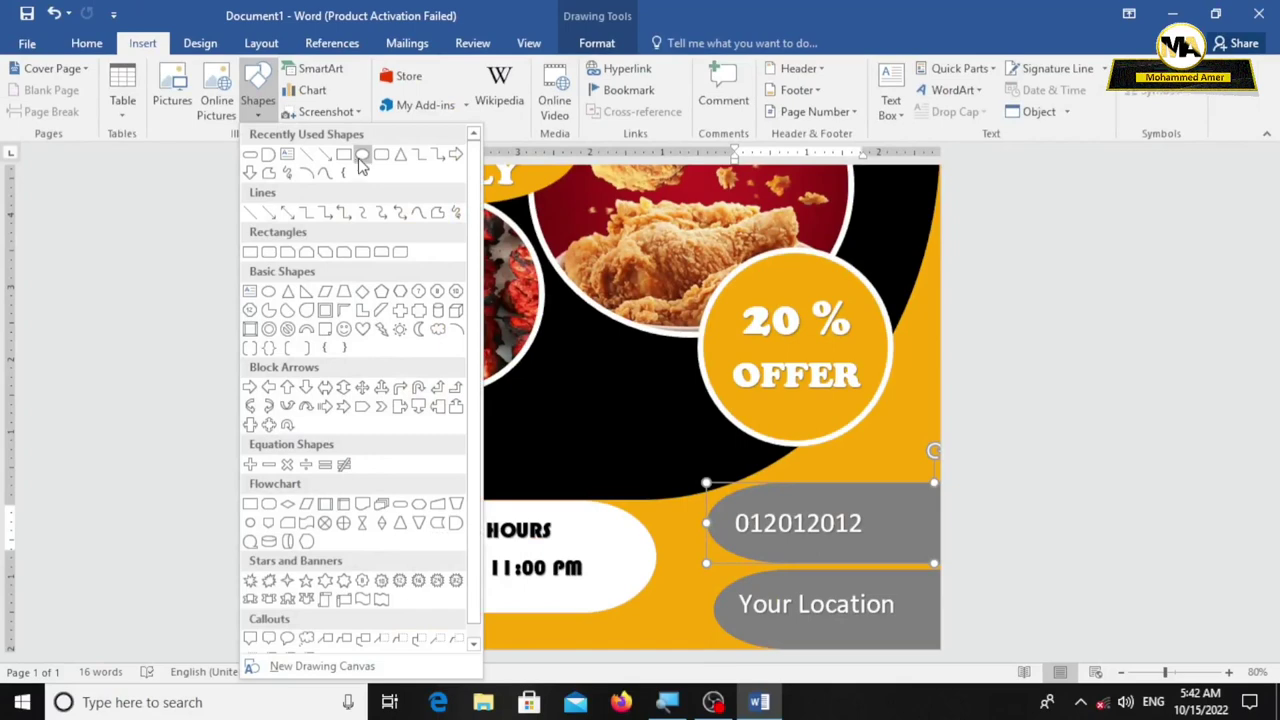
click(361, 158)
drag(590, 423, 646, 470)
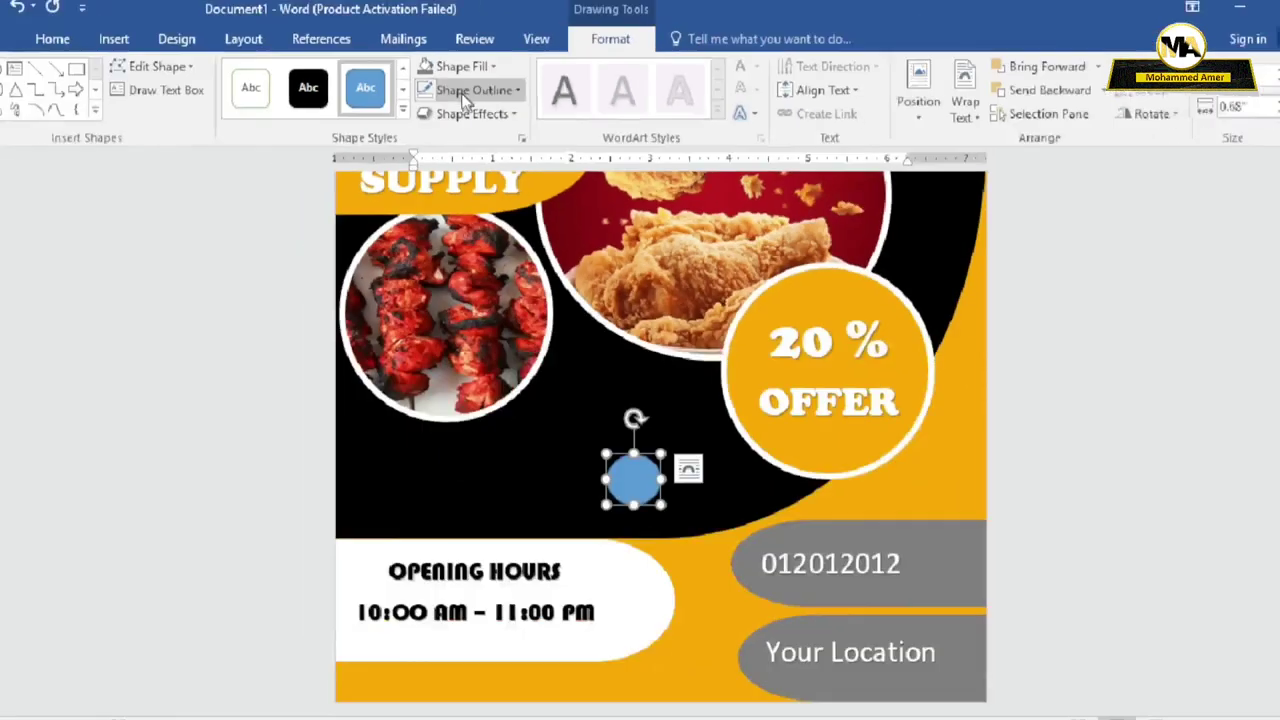
click(465, 100)
click(660, 471)
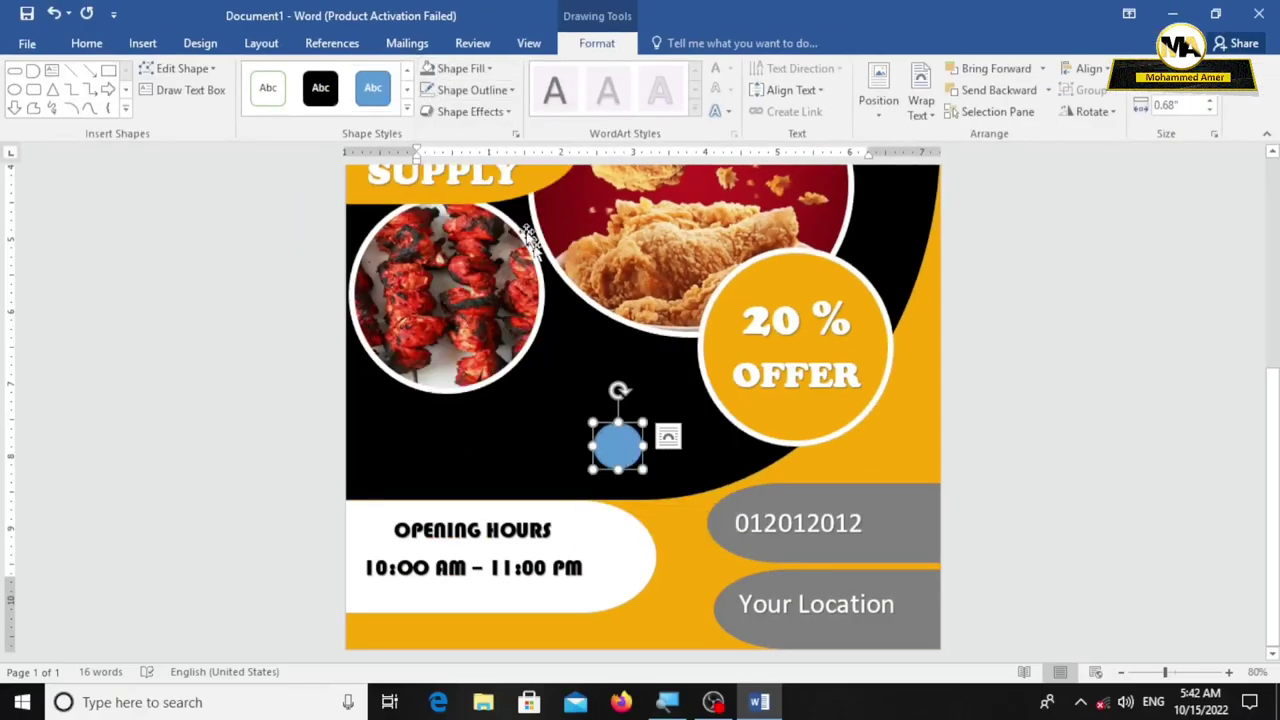
click(470, 90)
click(468, 90)
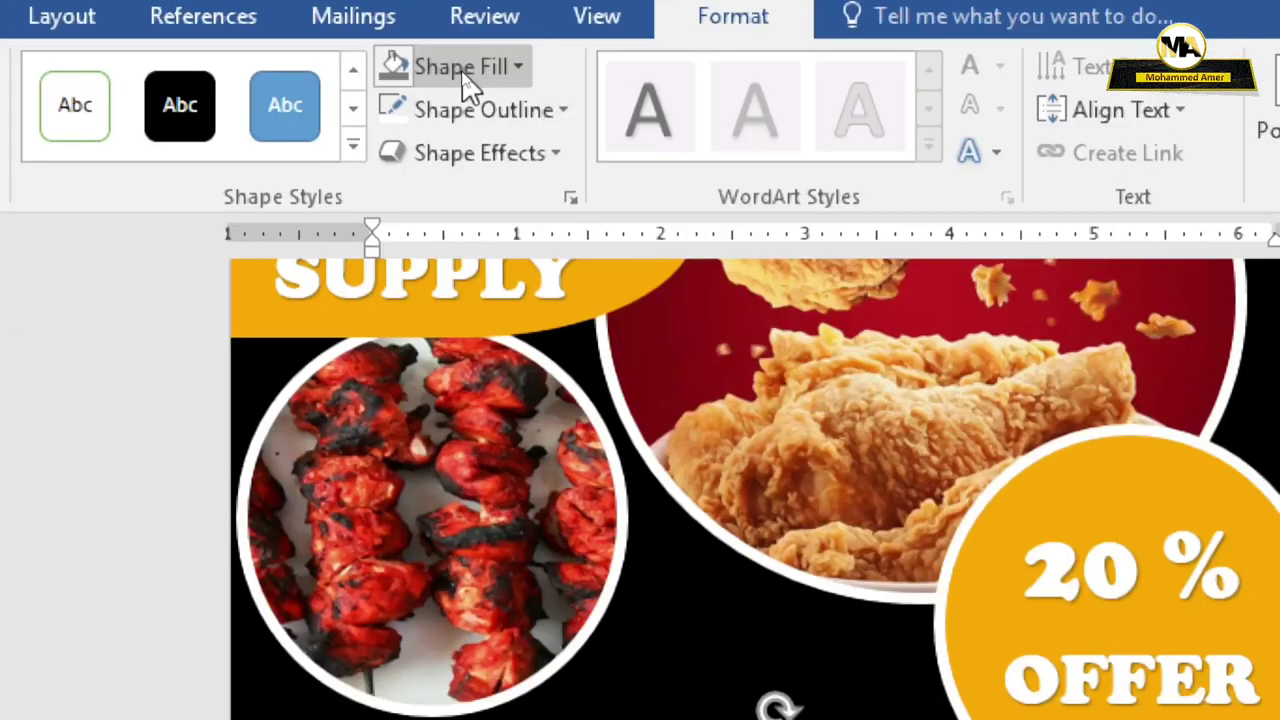
Step: Fill the circle with the green phone image and place it, shrunk, beside 012012012
click(458, 68)
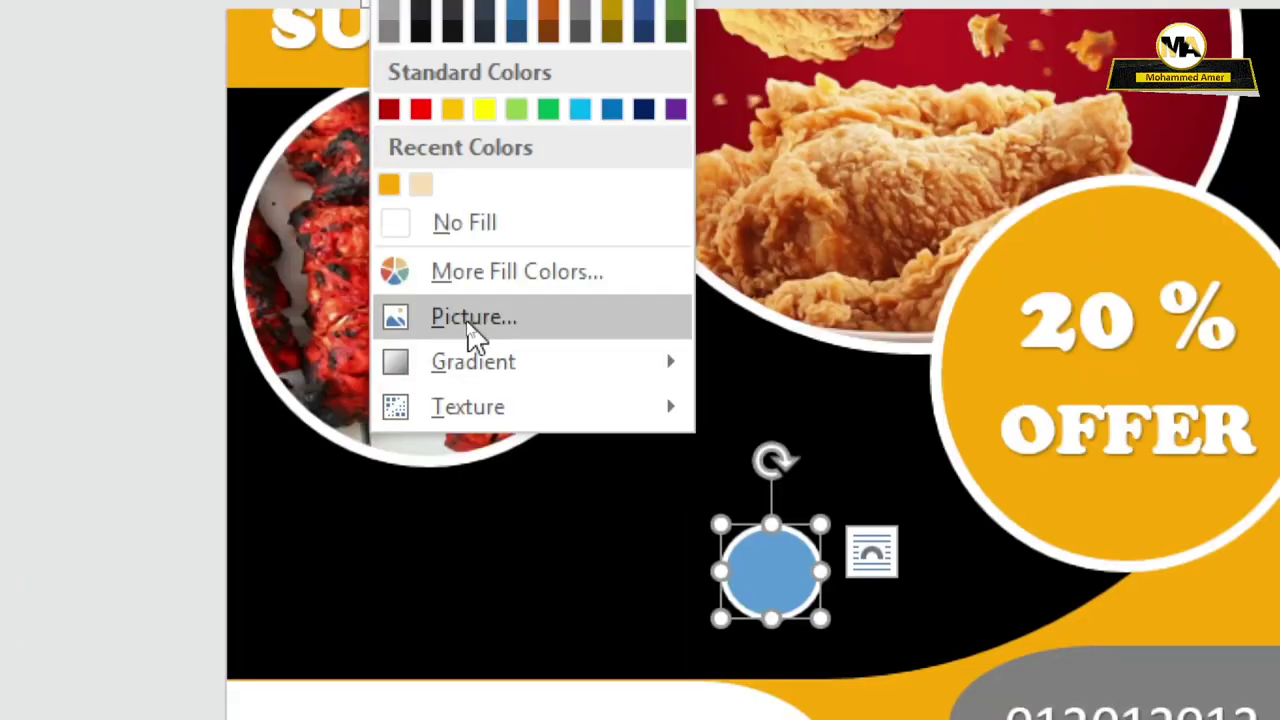
click(466, 321)
click(633, 386)
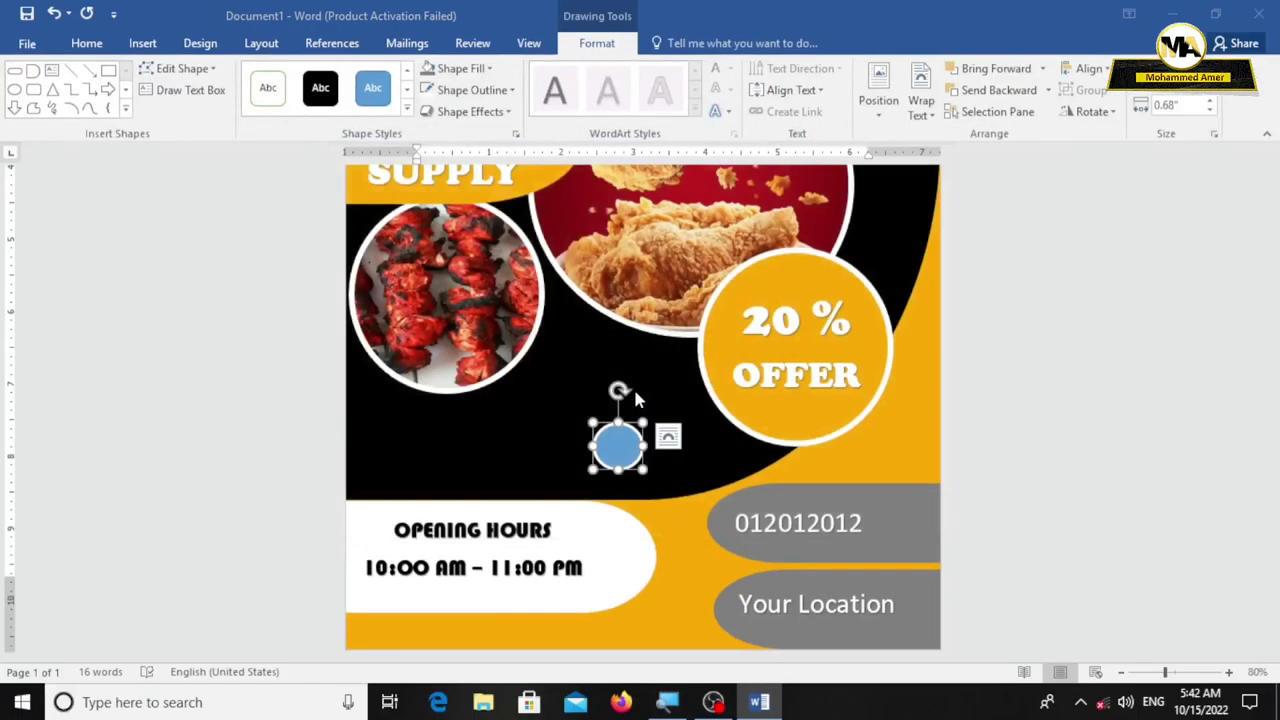
click(550, 185)
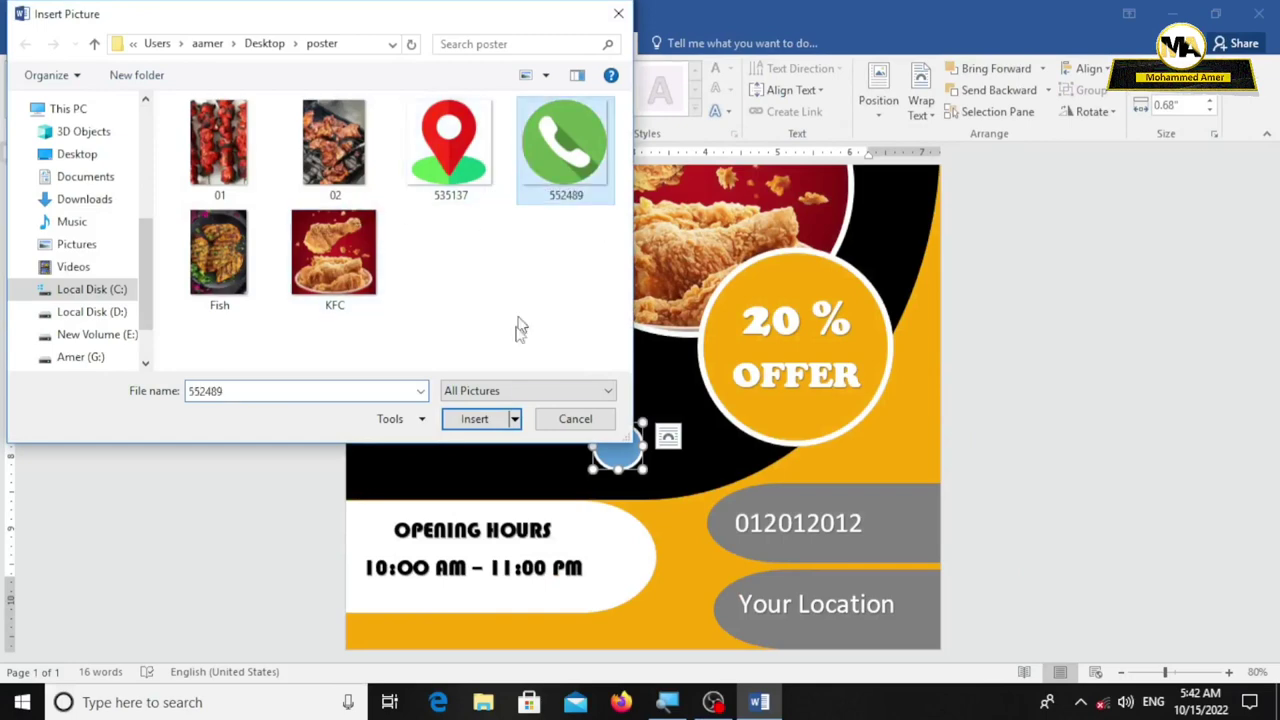
click(474, 419)
drag(617, 452, 912, 515)
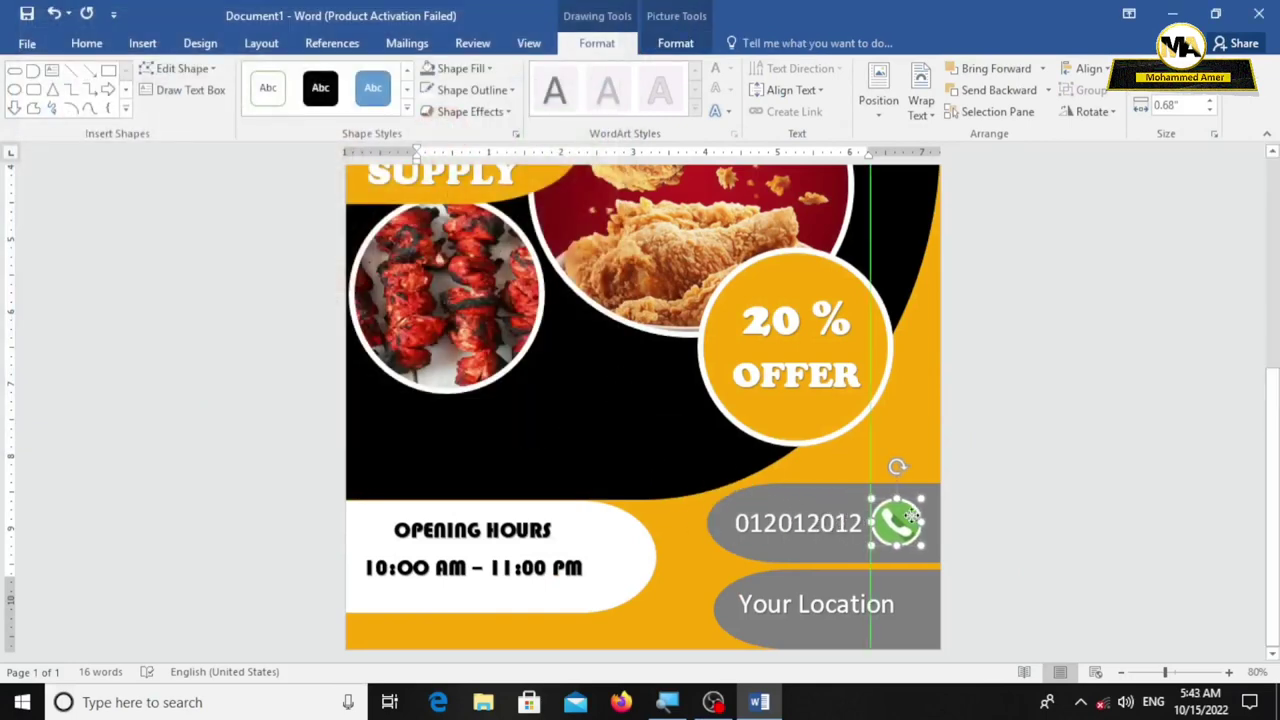
drag(911, 565, 930, 530)
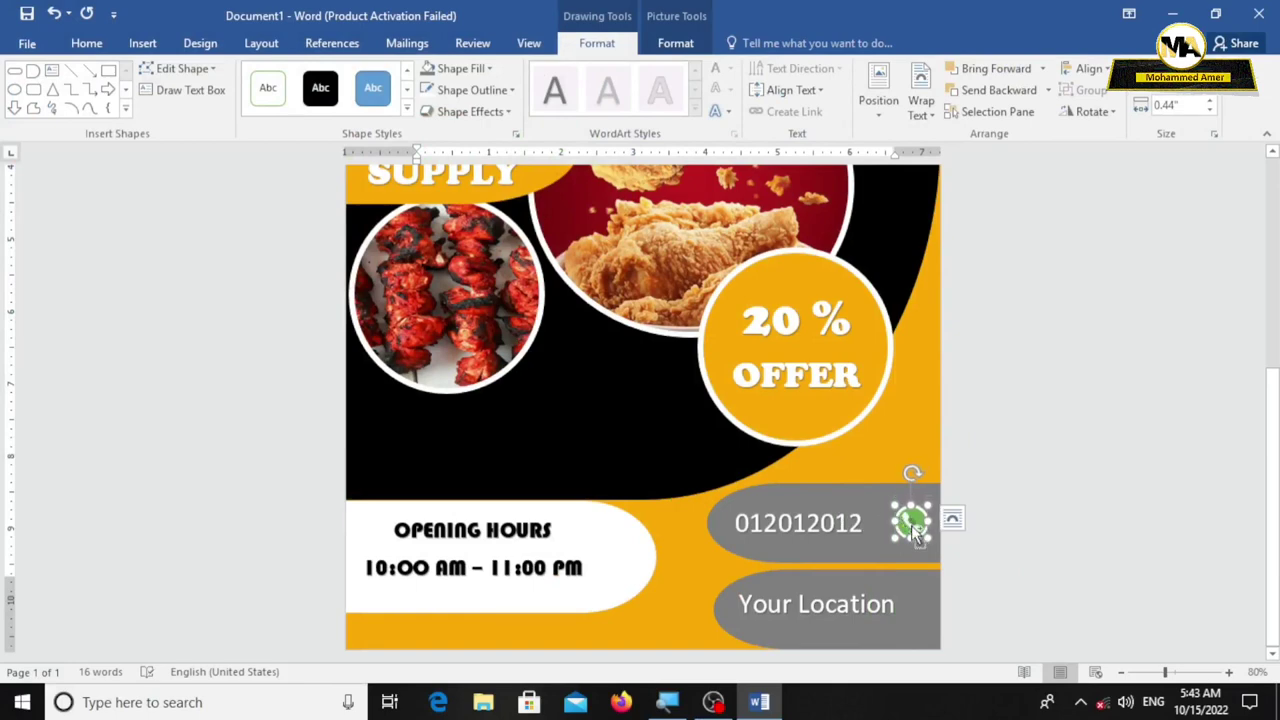
Step: Copy the circle beside 'Your Location' and fill the copy with the red location pin image
ctrl+drag(928, 545, 926, 610)
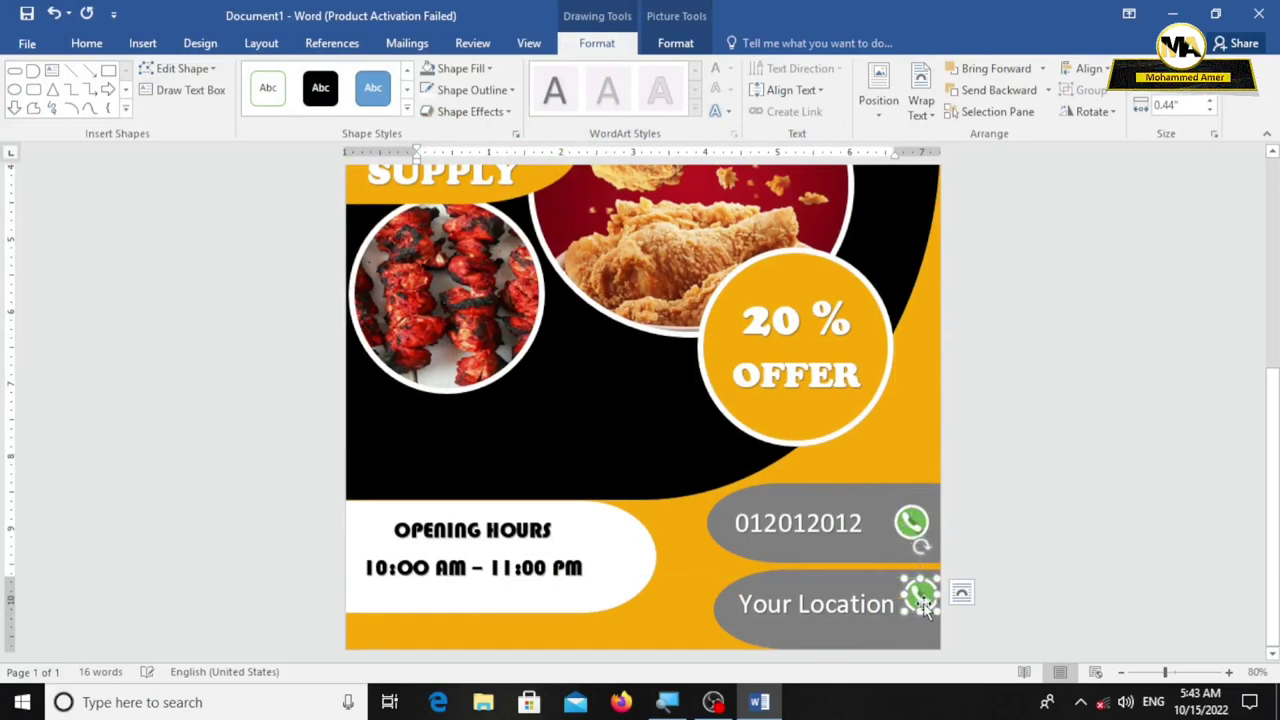
click(462, 76)
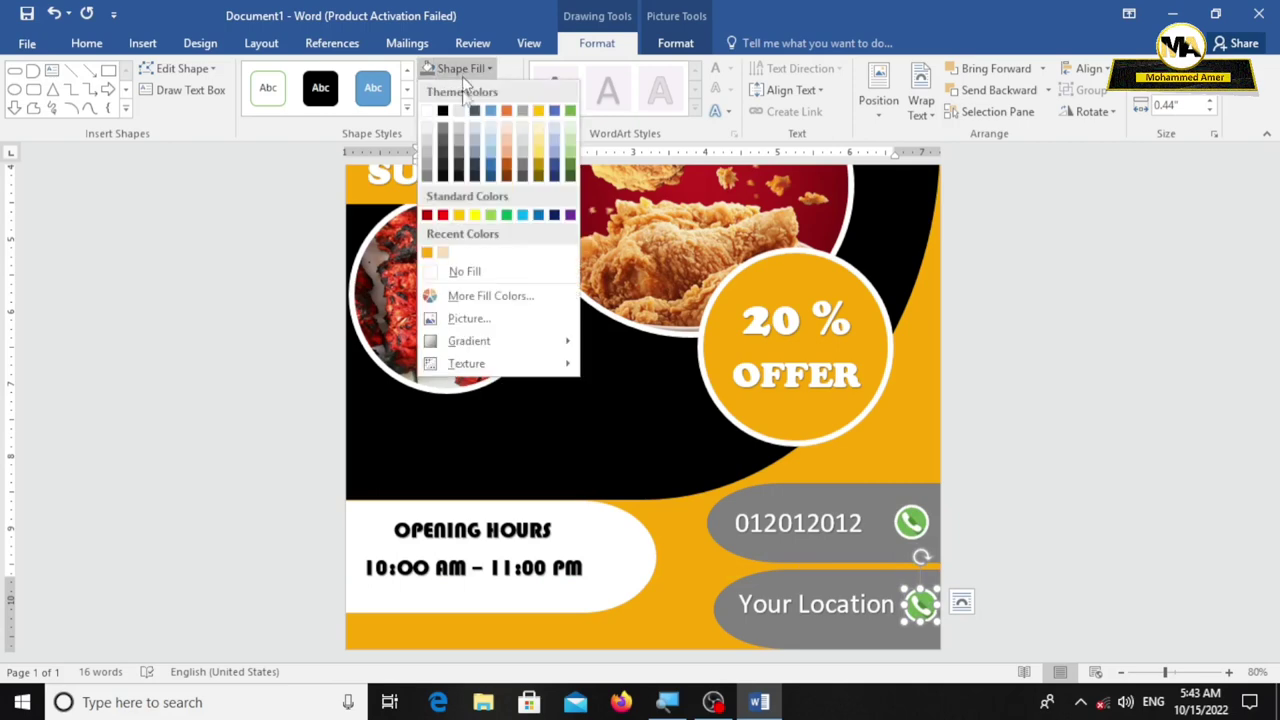
click(488, 326)
key(Return)
click(448, 130)
click(478, 416)
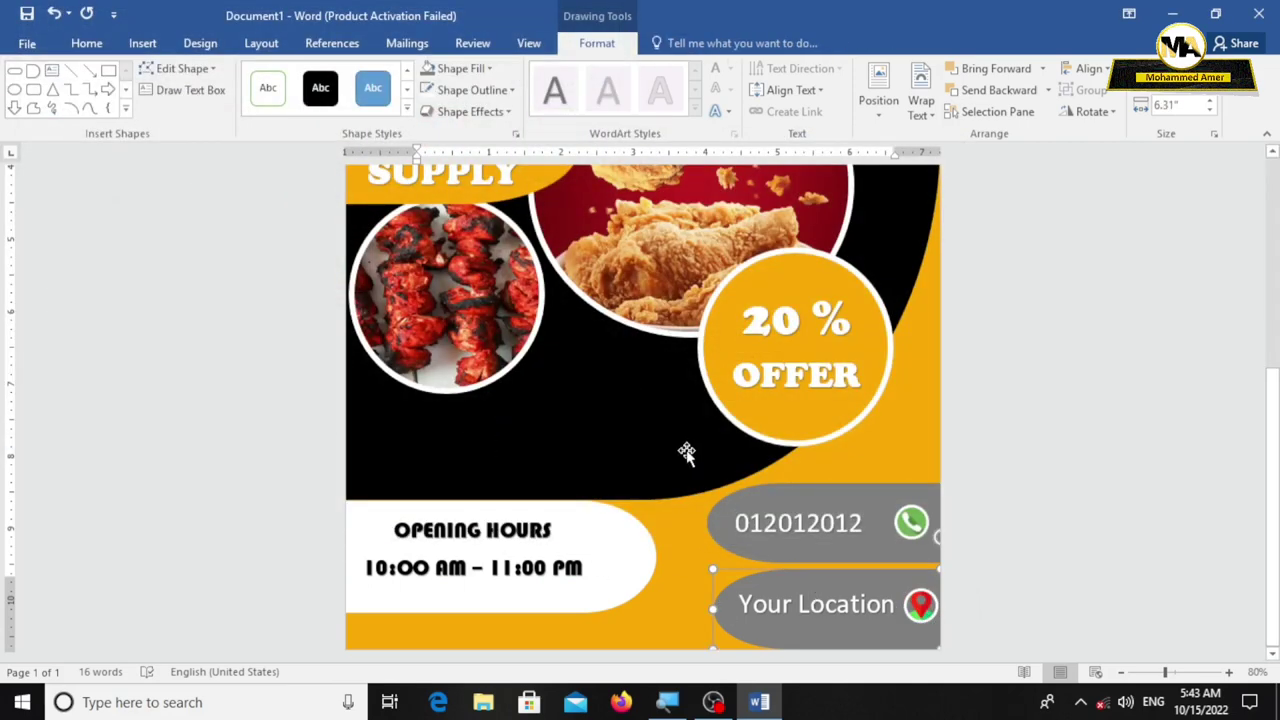
ctrl+scroll(680, 449, down, 3)
Step: Move the white opening-hours banner and its text box lower
ctrl+scroll(686, 450, down, 3)
click(744, 473)
ctrl+scroll(744, 473, up, 4)
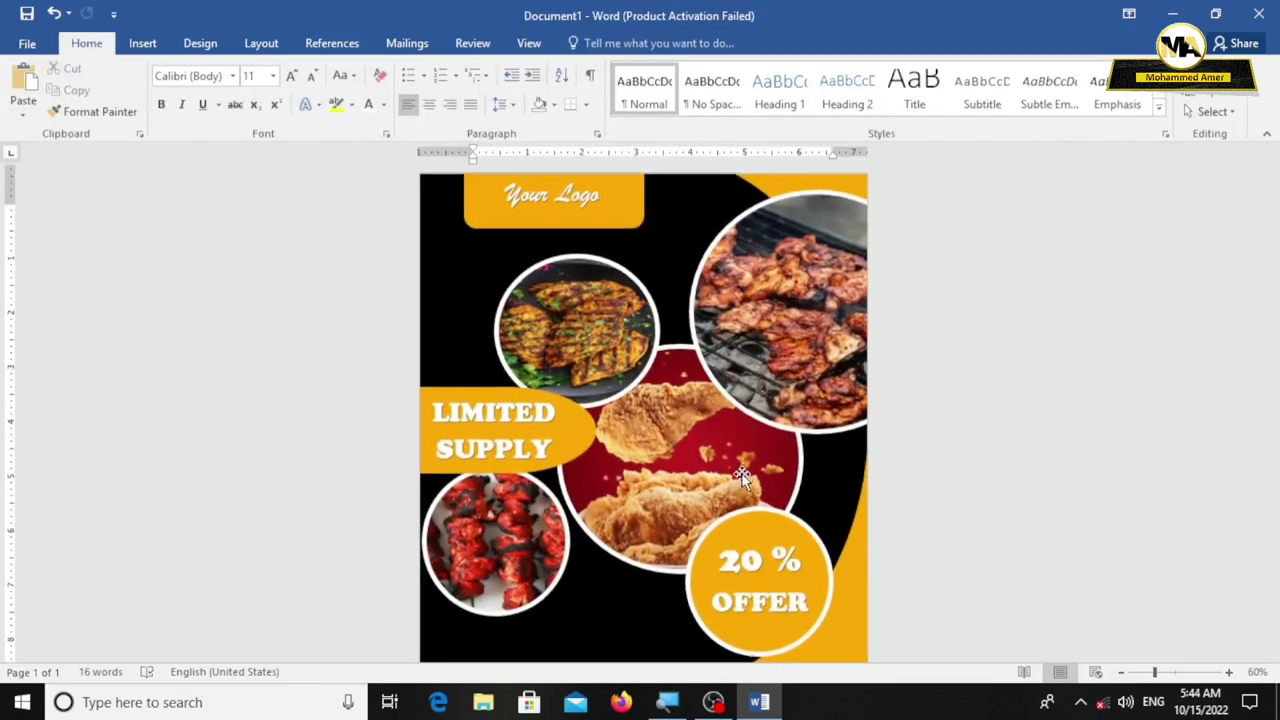
scroll(527, 232, down, 3)
ctrl+scroll(578, 549, up, 4)
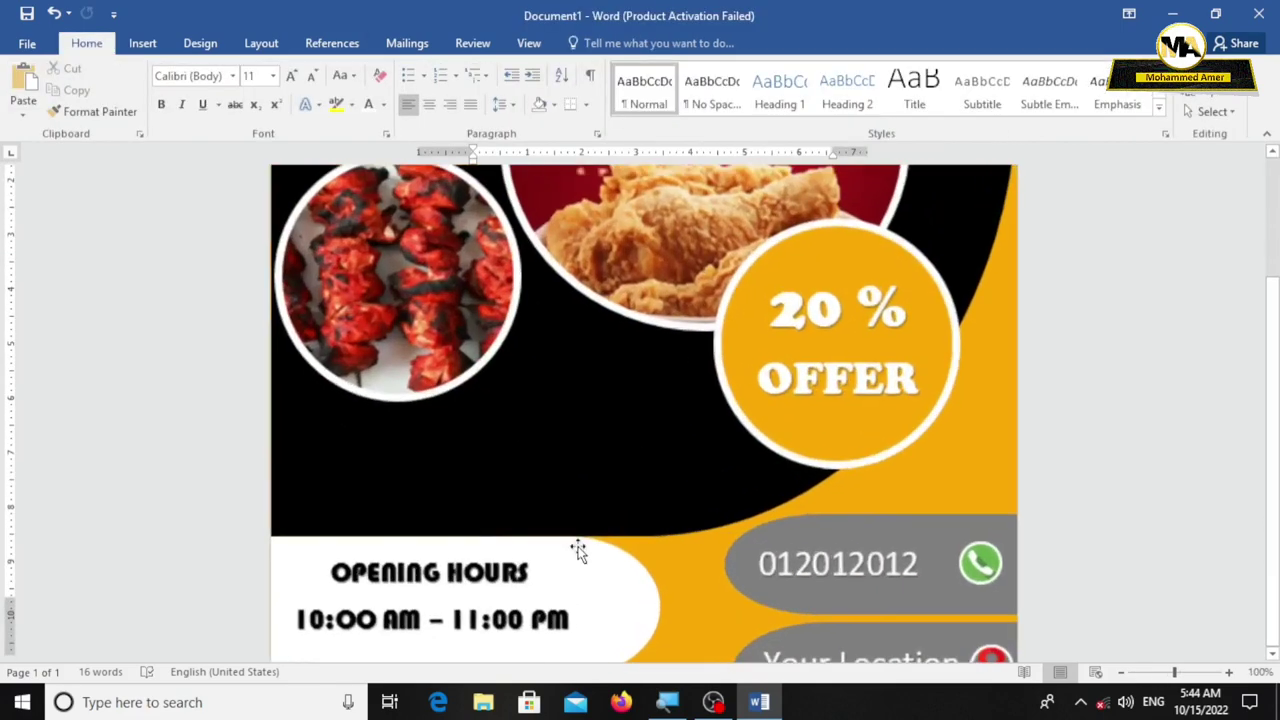
scroll(577, 540, down, 1)
click(575, 477)
click(663, 545)
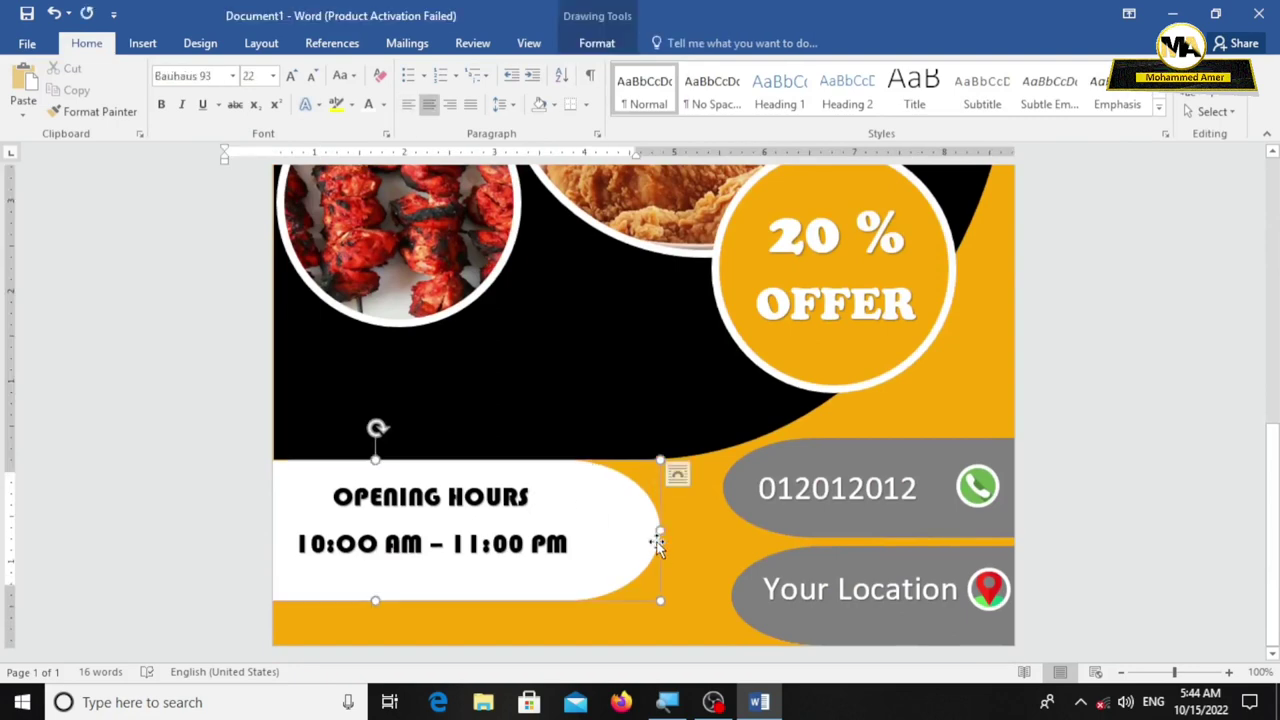
click(625, 471)
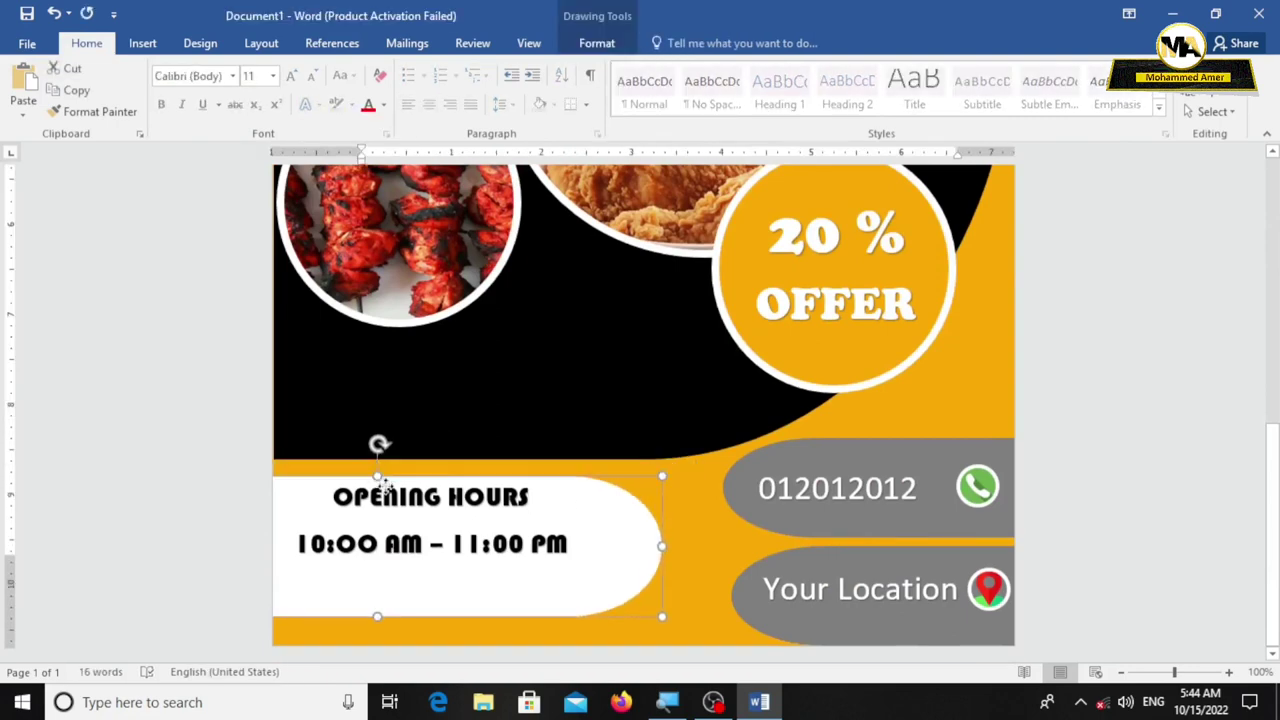
drag(383, 463, 383, 496)
click(445, 467)
drag(447, 467, 437, 509)
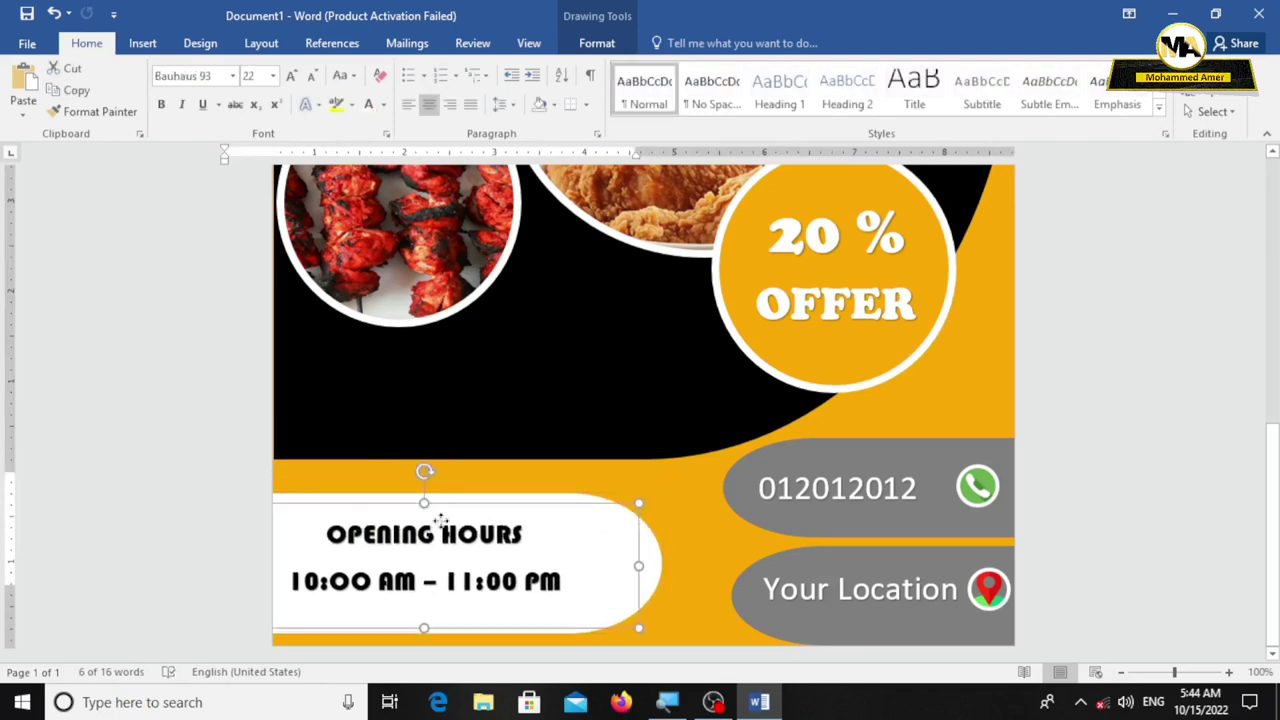
Step: Stretch the black background shape down to meet the white banner
click(481, 449)
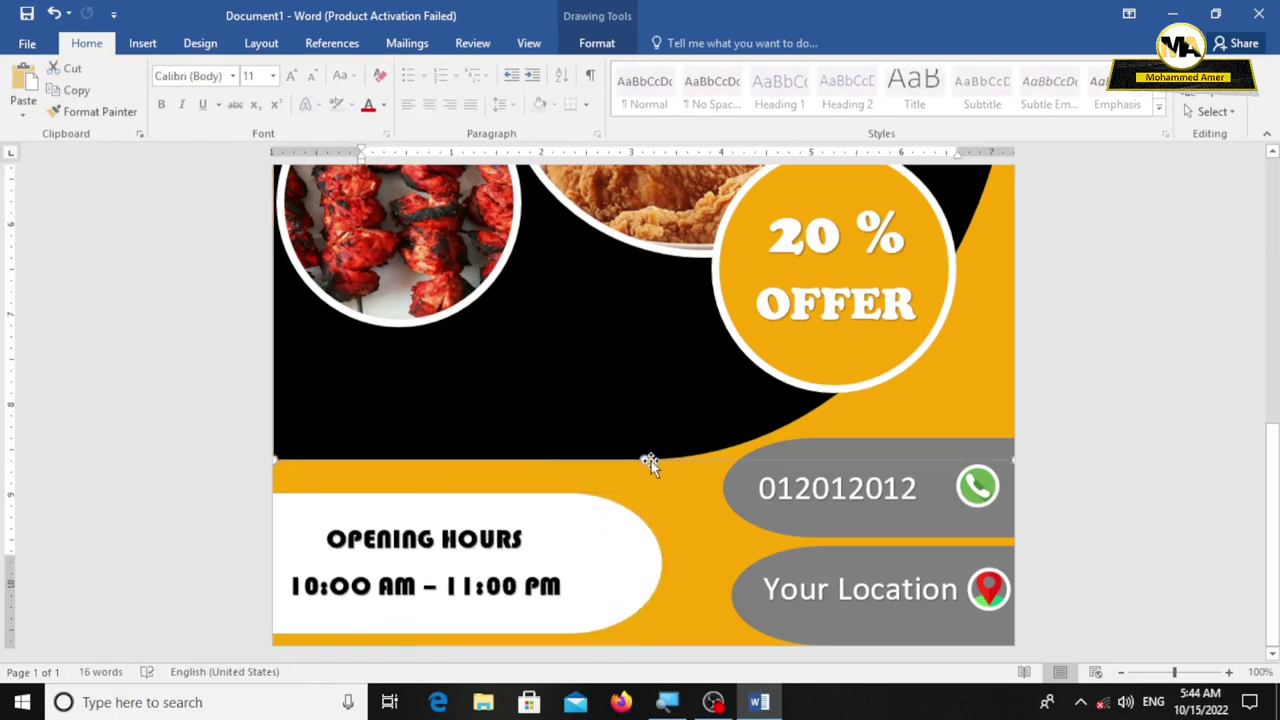
drag(643, 459, 632, 494)
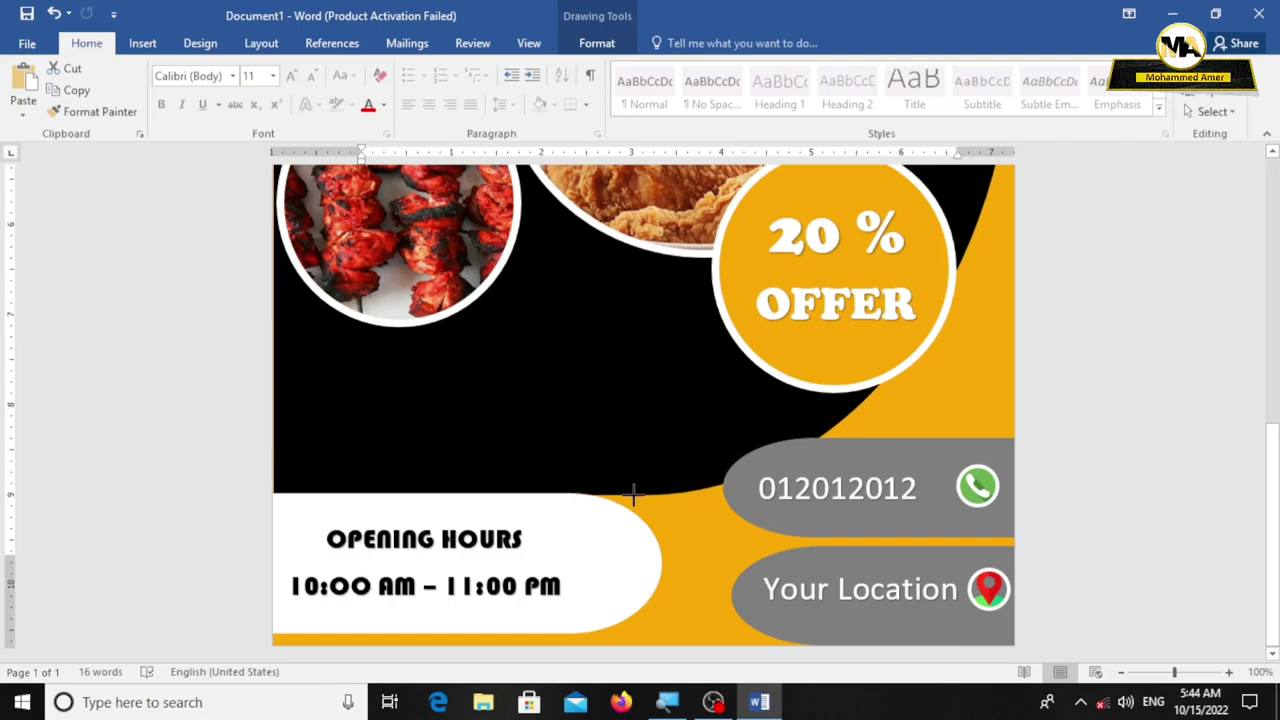
scroll(632, 494, up, 10)
scroll(700, 470, down, 7)
Step: Place an enlarged copy of the 20% OFFER text box below the kebab picture
click(708, 468)
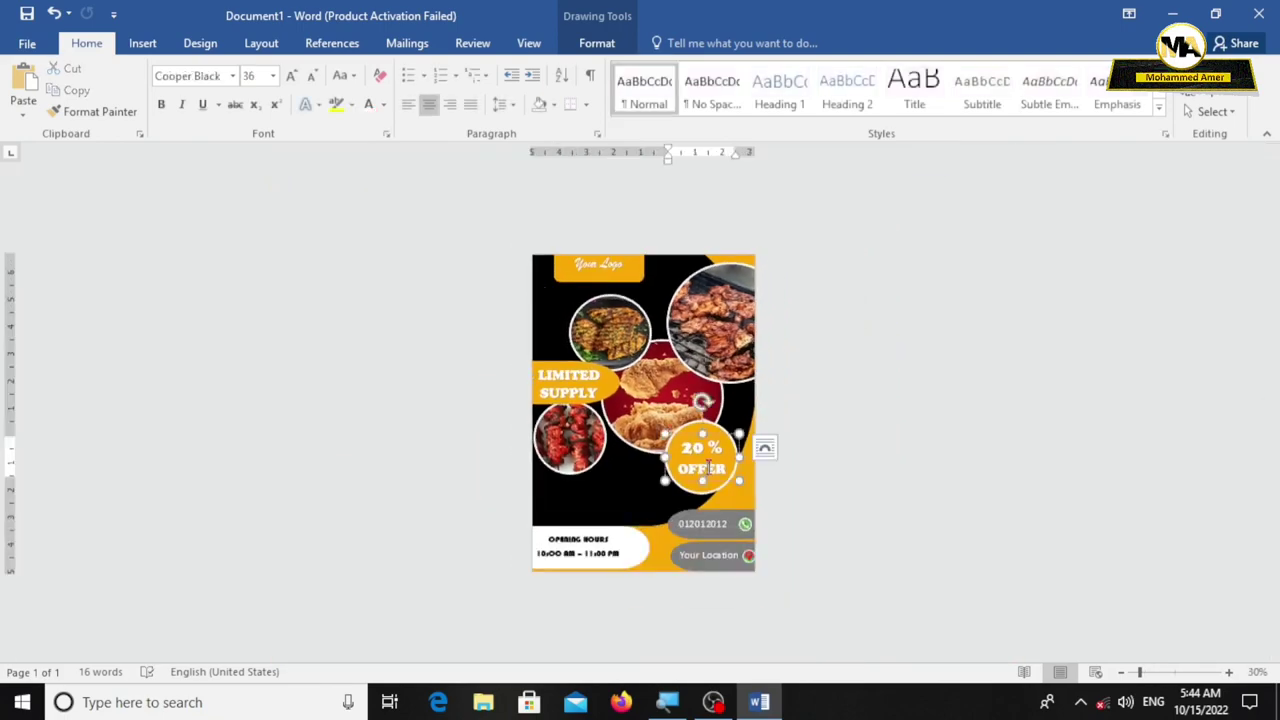
ctrl+scroll(608, 487, up, 4)
scroll(606, 491, down, 3)
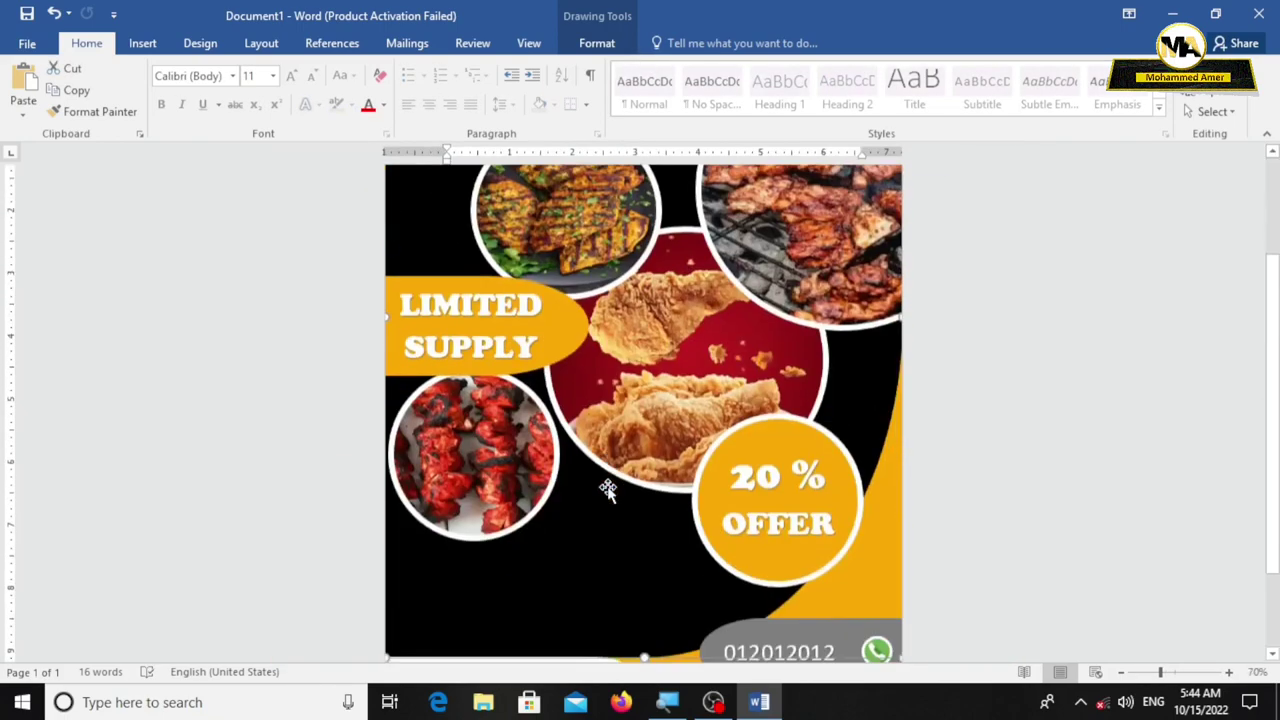
scroll(606, 491, down, 2)
click(790, 338)
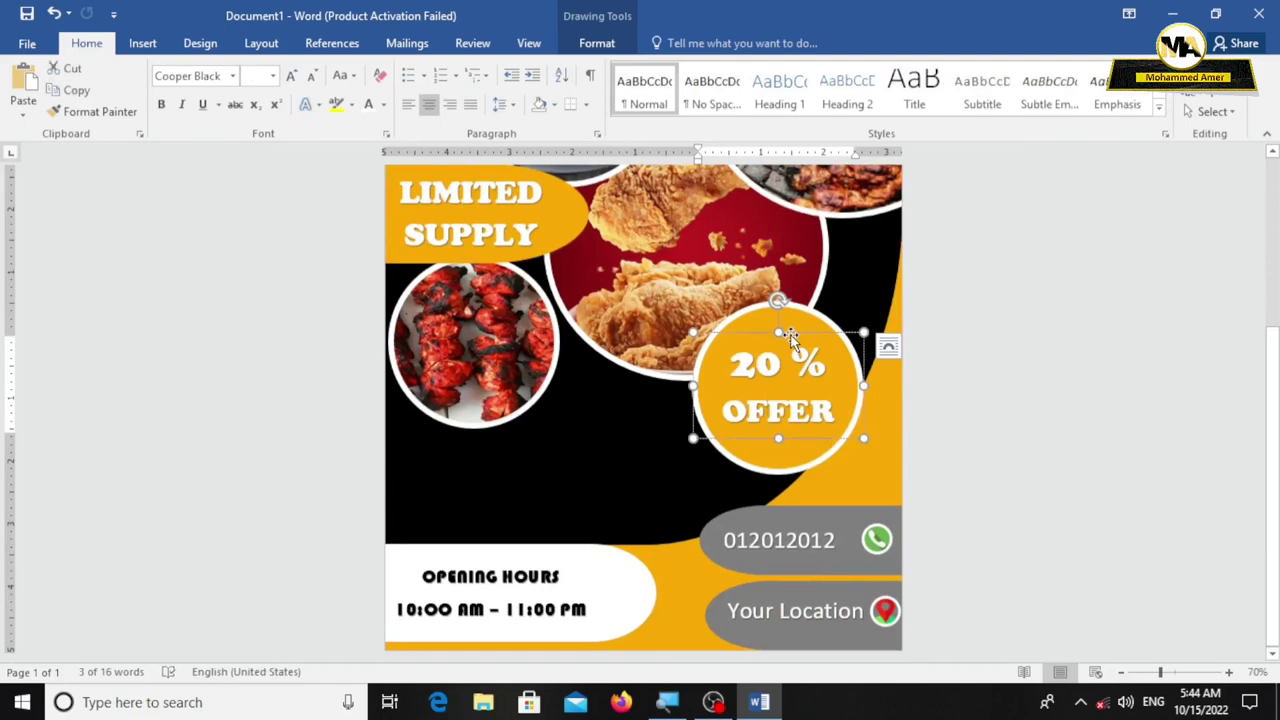
ctrl+drag(790, 340, 496, 422)
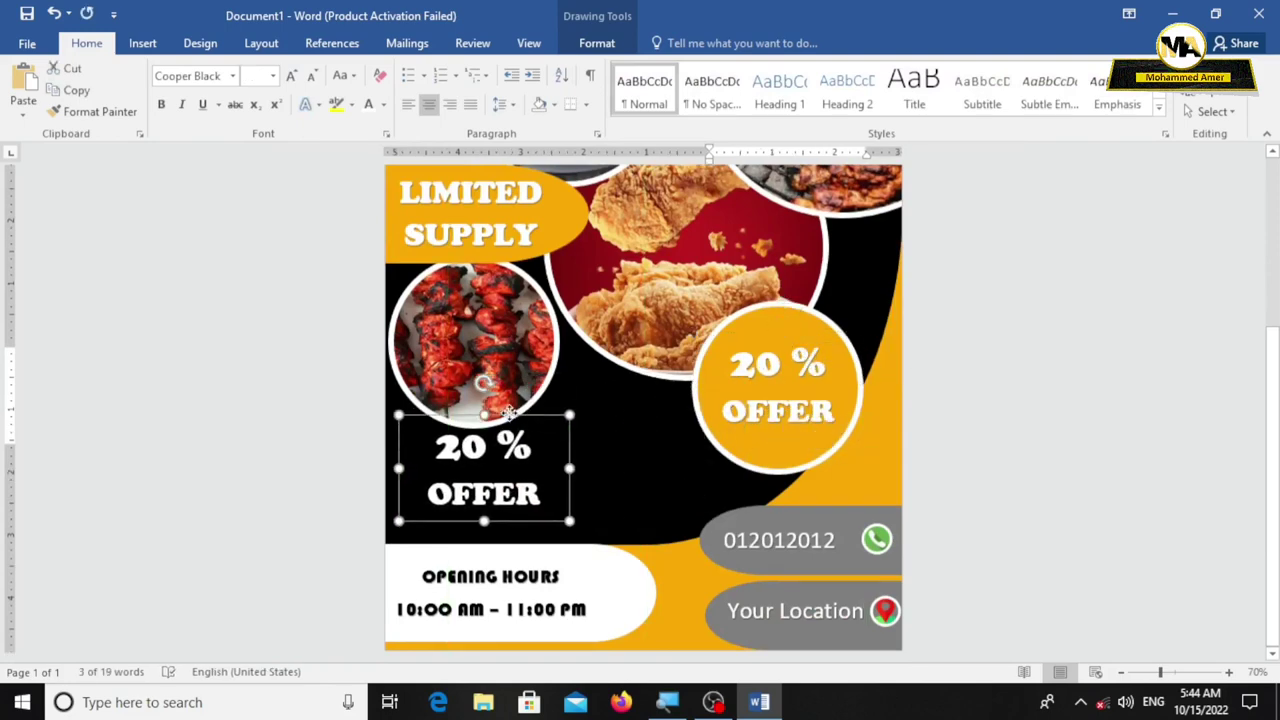
drag(570, 519, 641, 551)
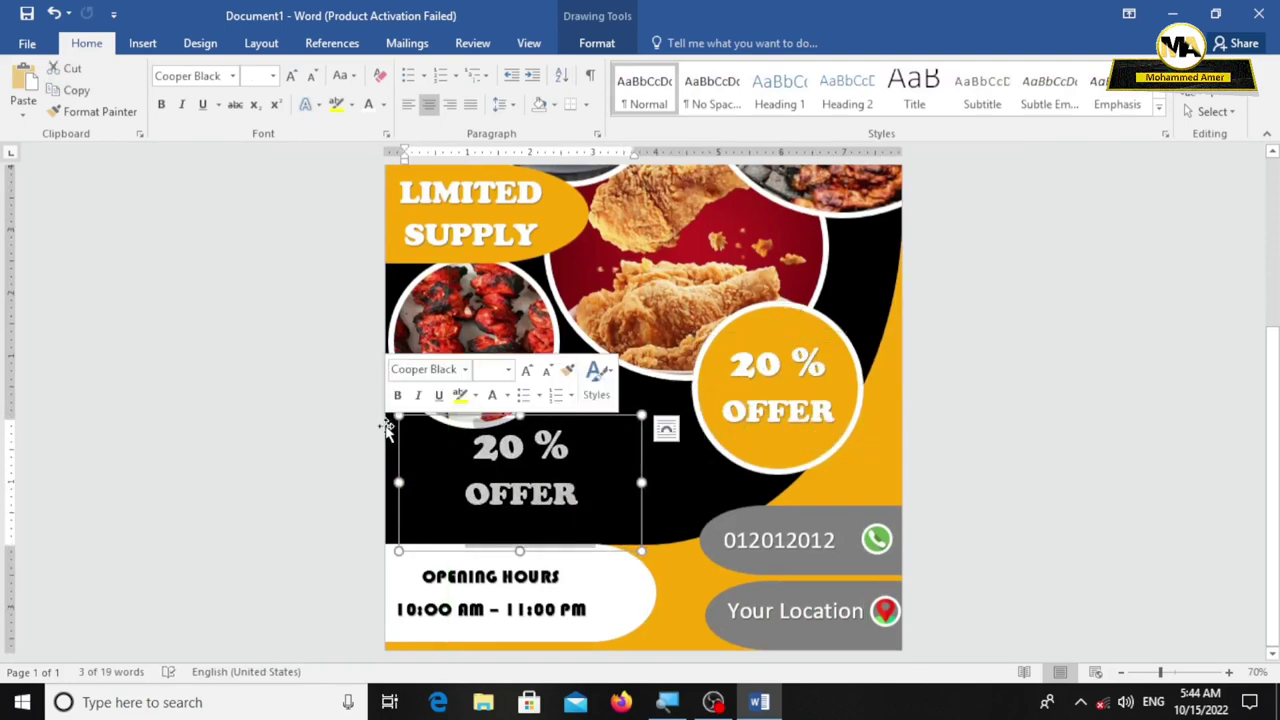
Step: Shrink the copy's font and paste the Chicken Fry, KFC, Noodles, Fish Fry bullet list
click(541, 369)
click(541, 369)
click(541, 369)
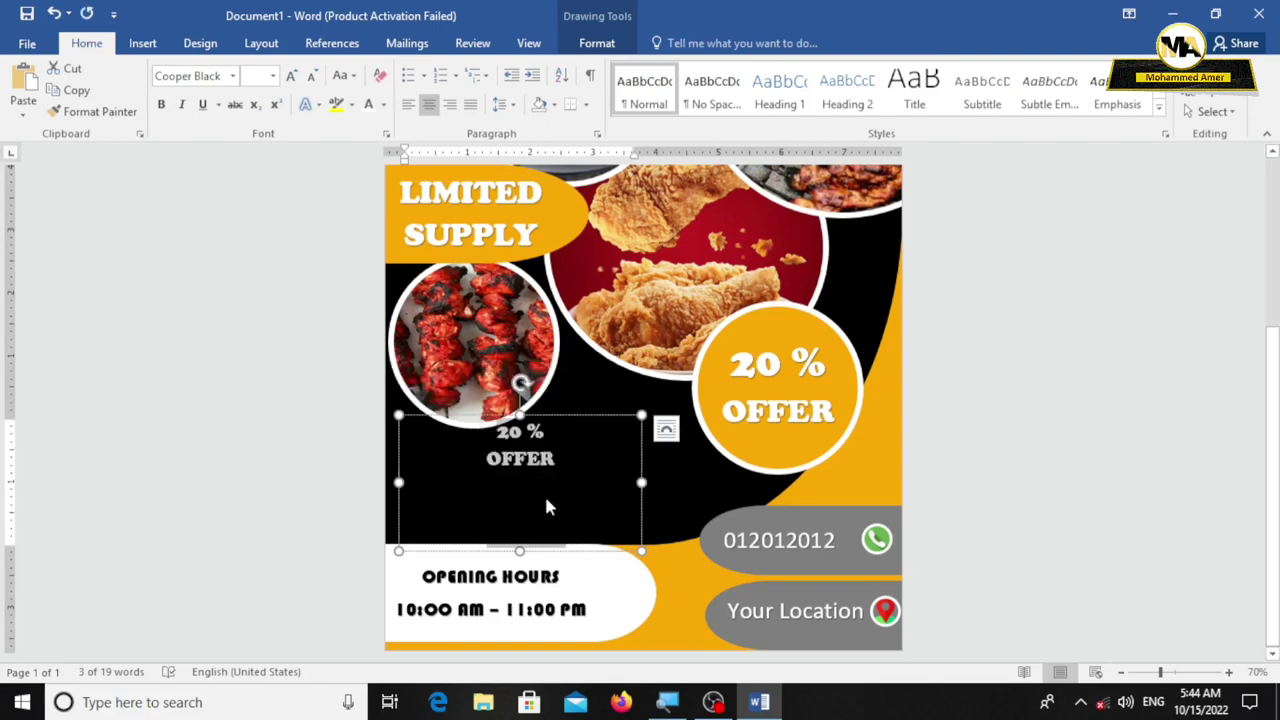
text(Chicken Fry KFC Noodles Fish Fry)
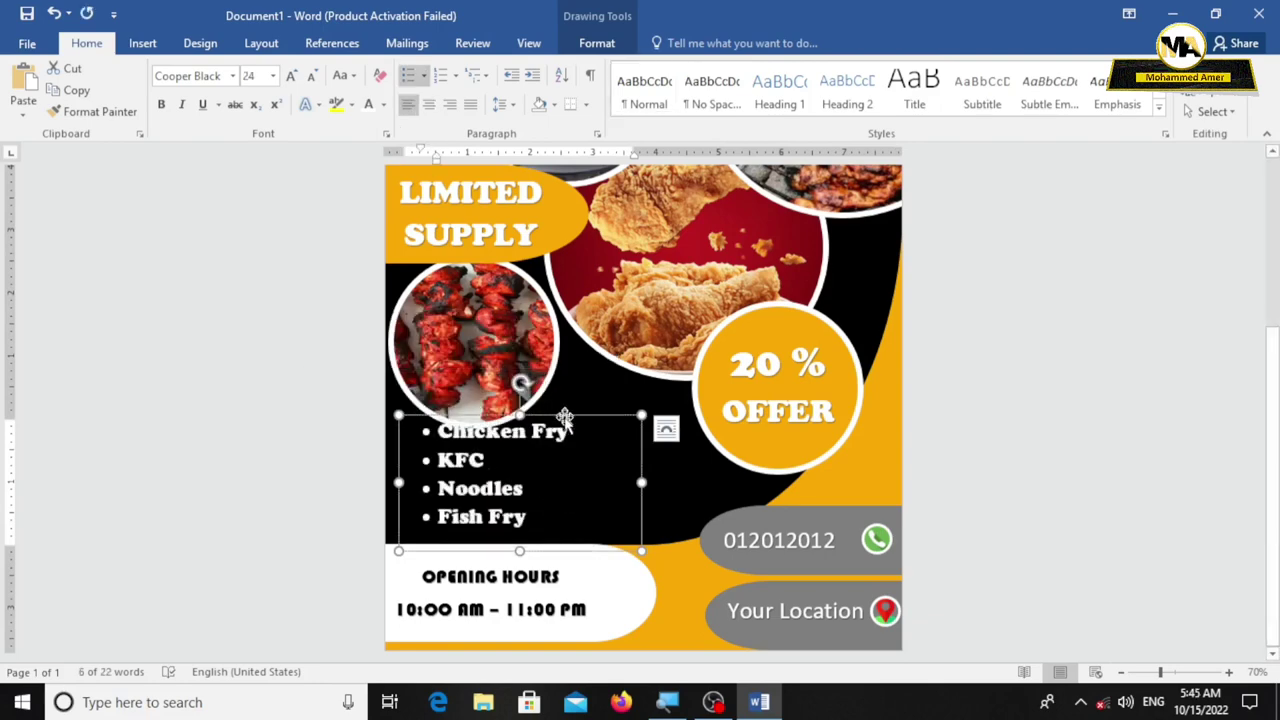
drag(563, 413, 549, 430)
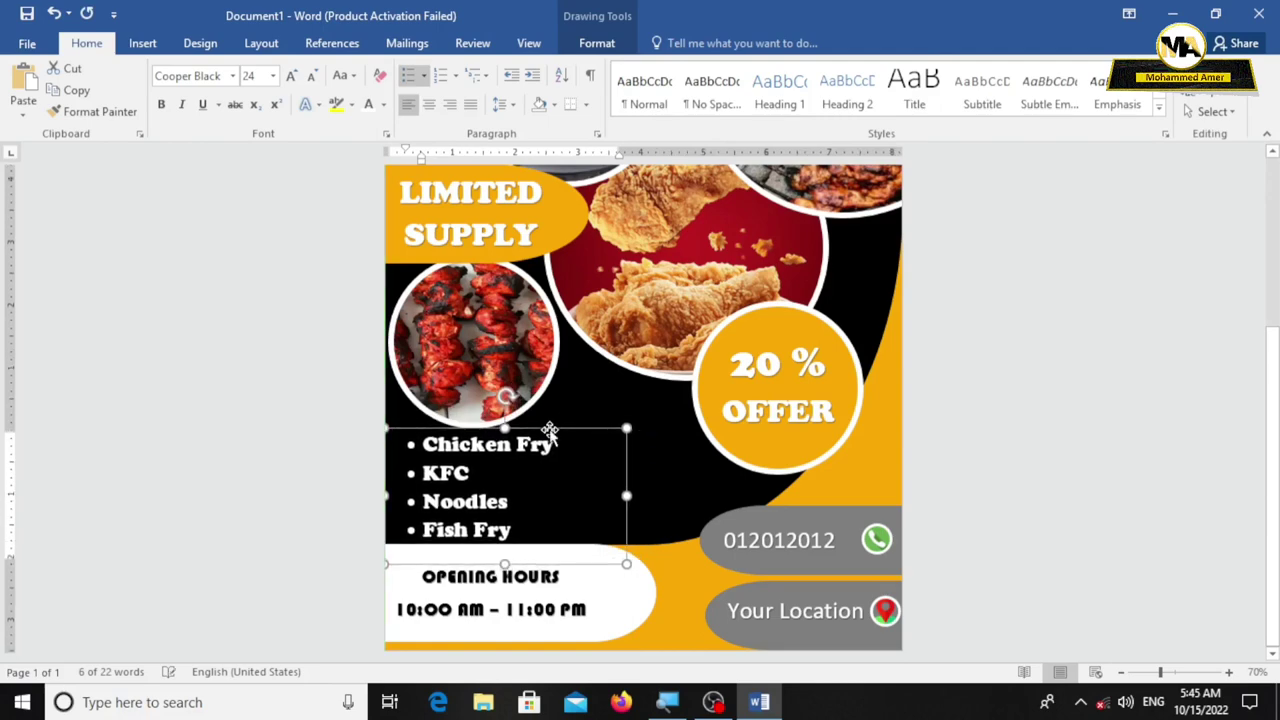
ctrl+scroll(667, 570, down, 3)
click(853, 449)
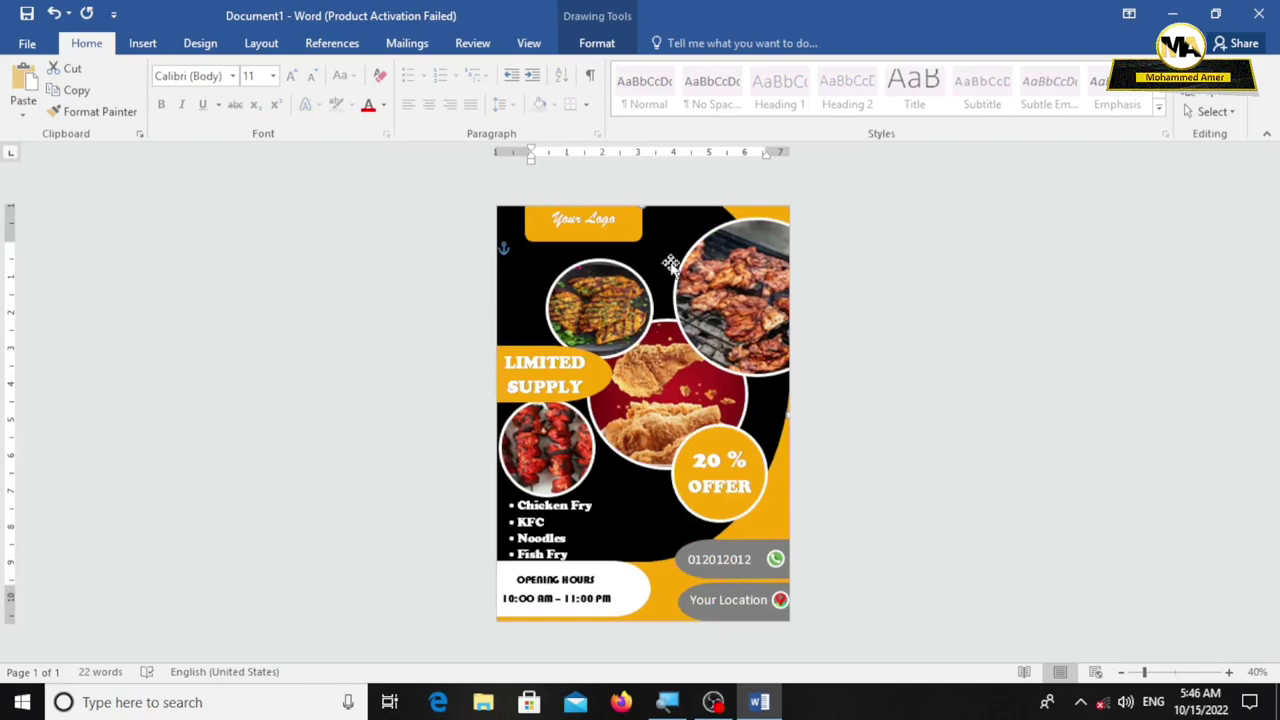
Step: Slim the grey phone and 'Your Location' banners and move the location banner up
ctrl+scroll(670, 263, up, 6)
scroll(786, 531, down, 5)
click(847, 521)
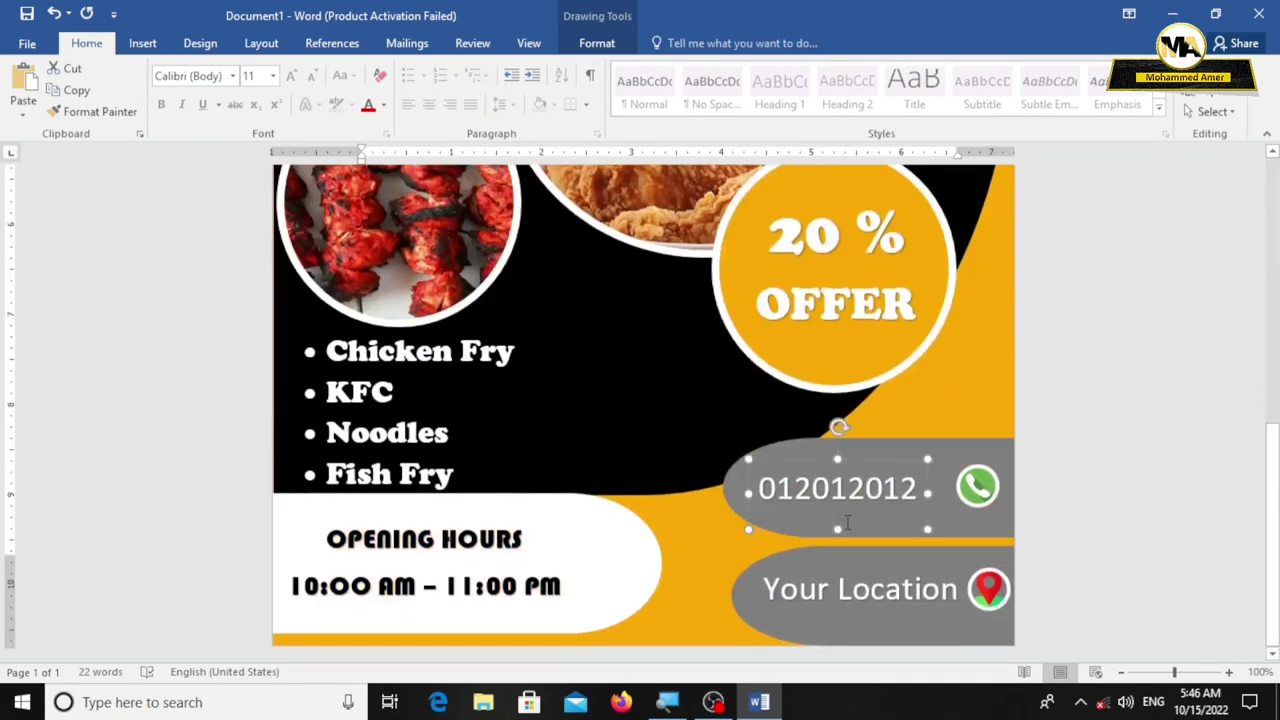
click(869, 452)
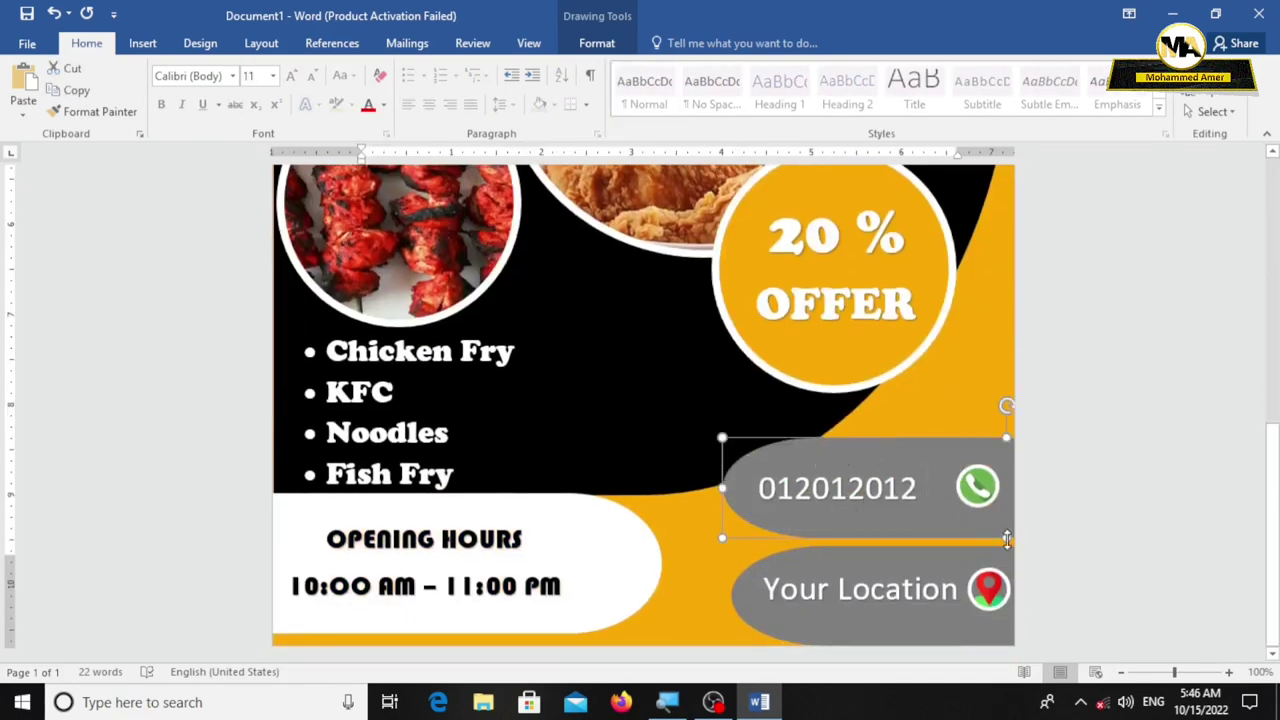
drag(1007, 539, 1003, 518)
drag(1006, 437, 1001, 451)
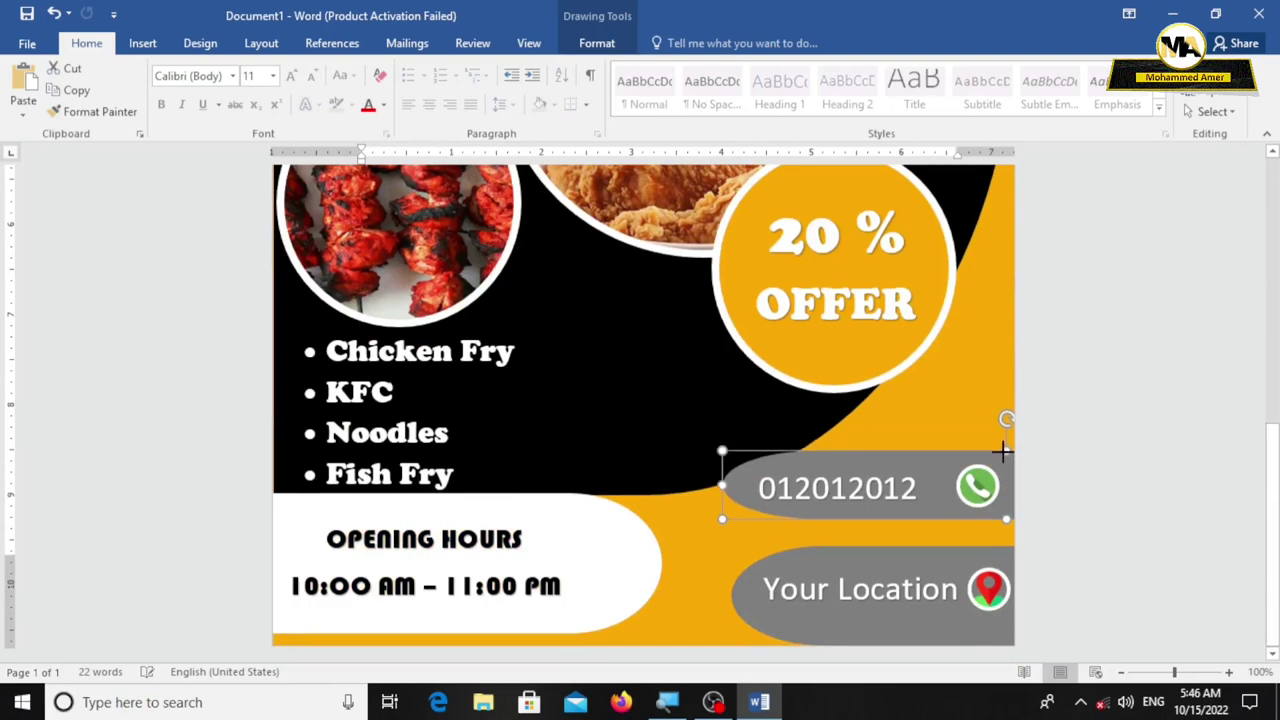
click(926, 558)
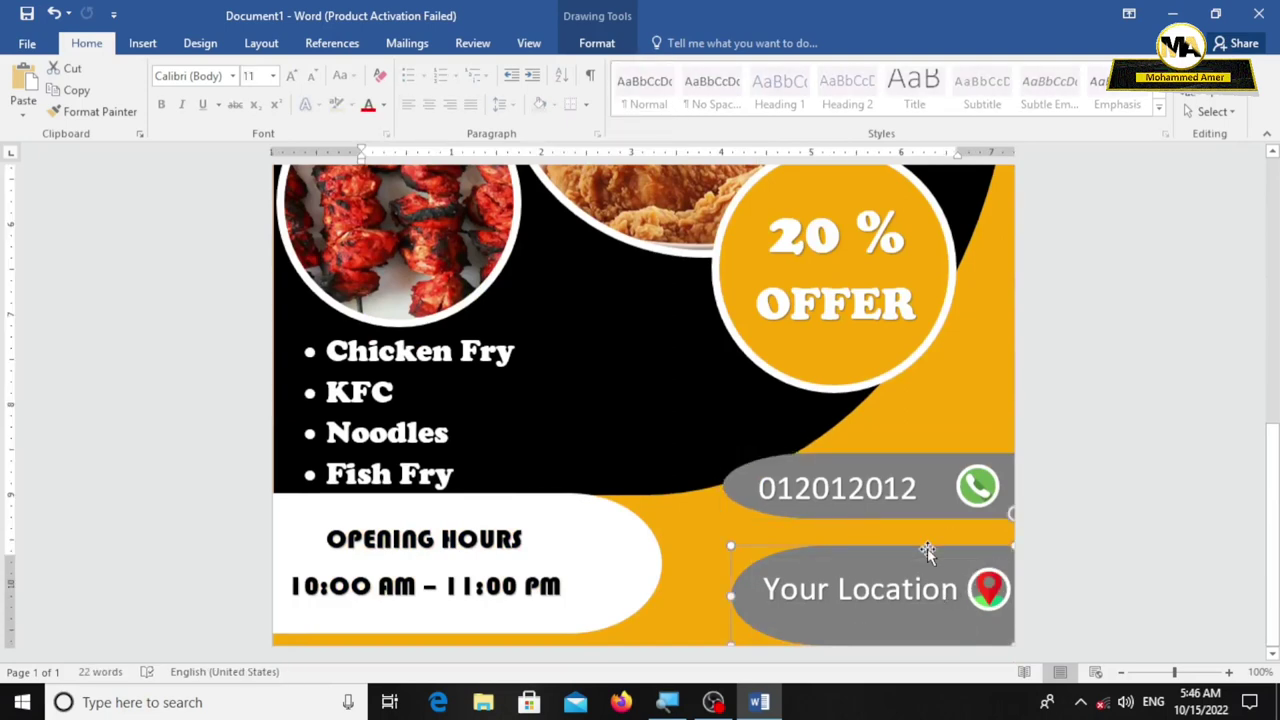
drag(1009, 541, 1008, 555)
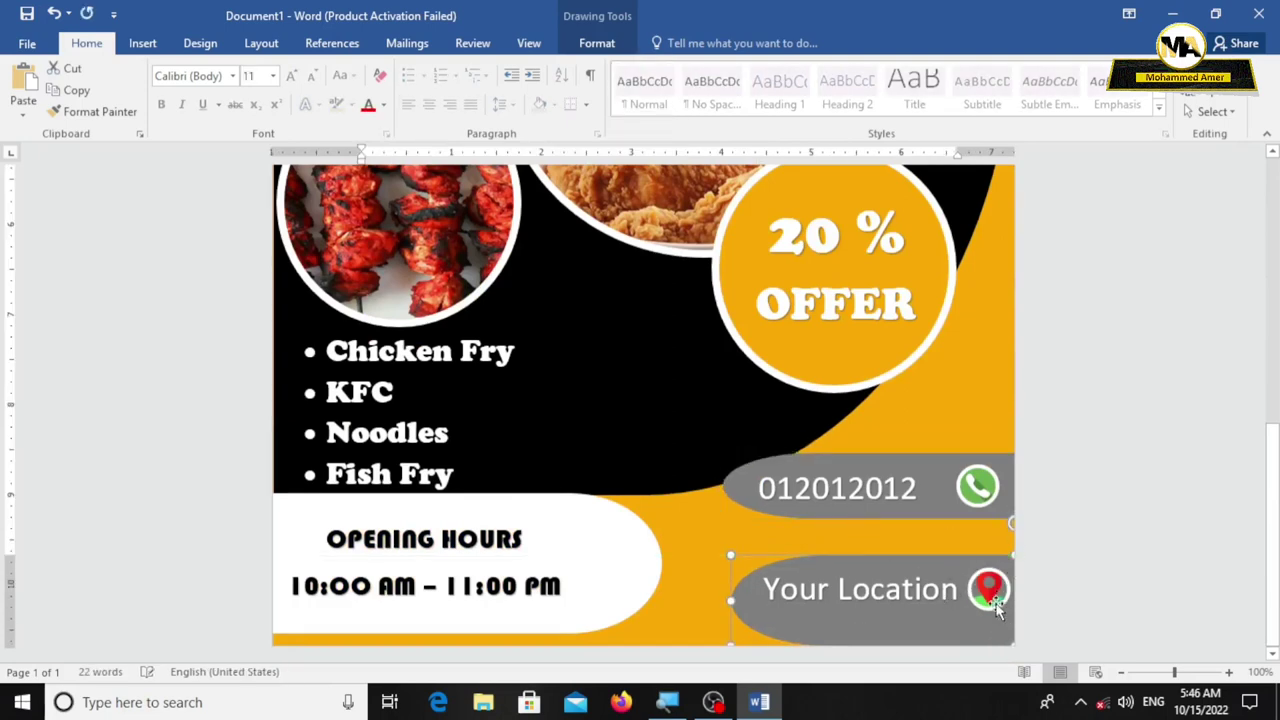
ctrl+scroll(997, 608, down, 1)
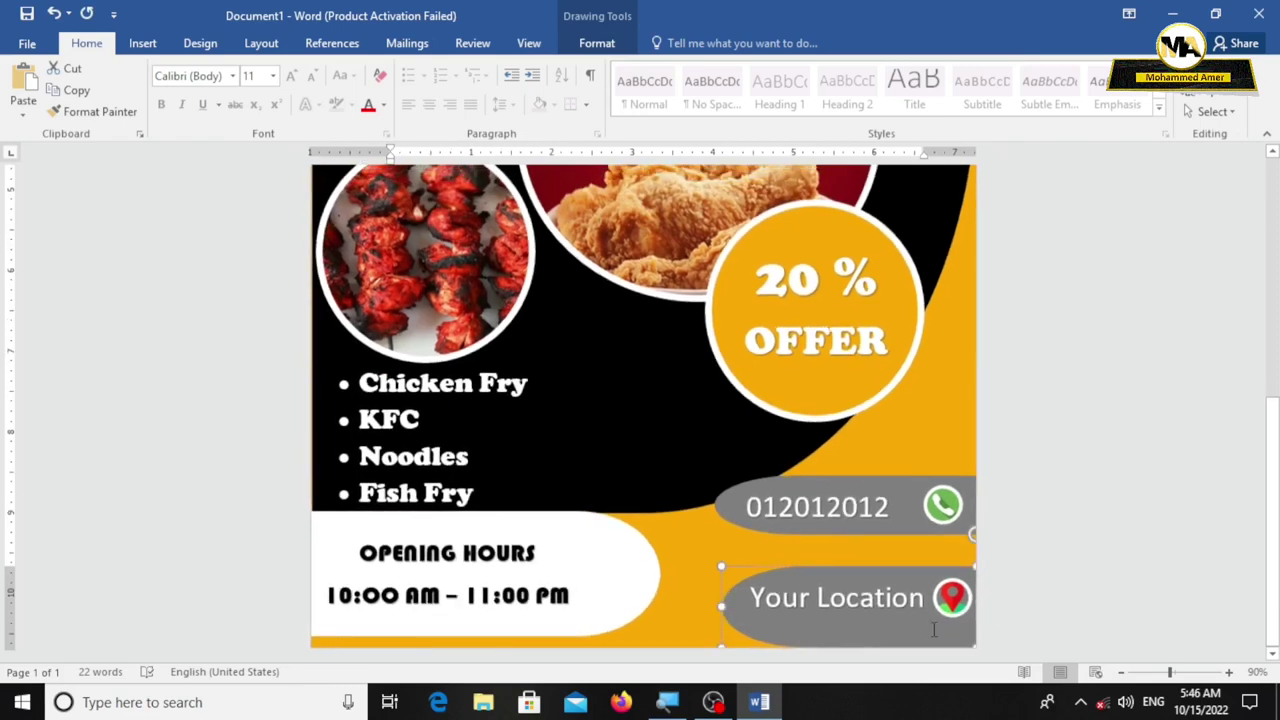
drag(950, 633, 948, 622)
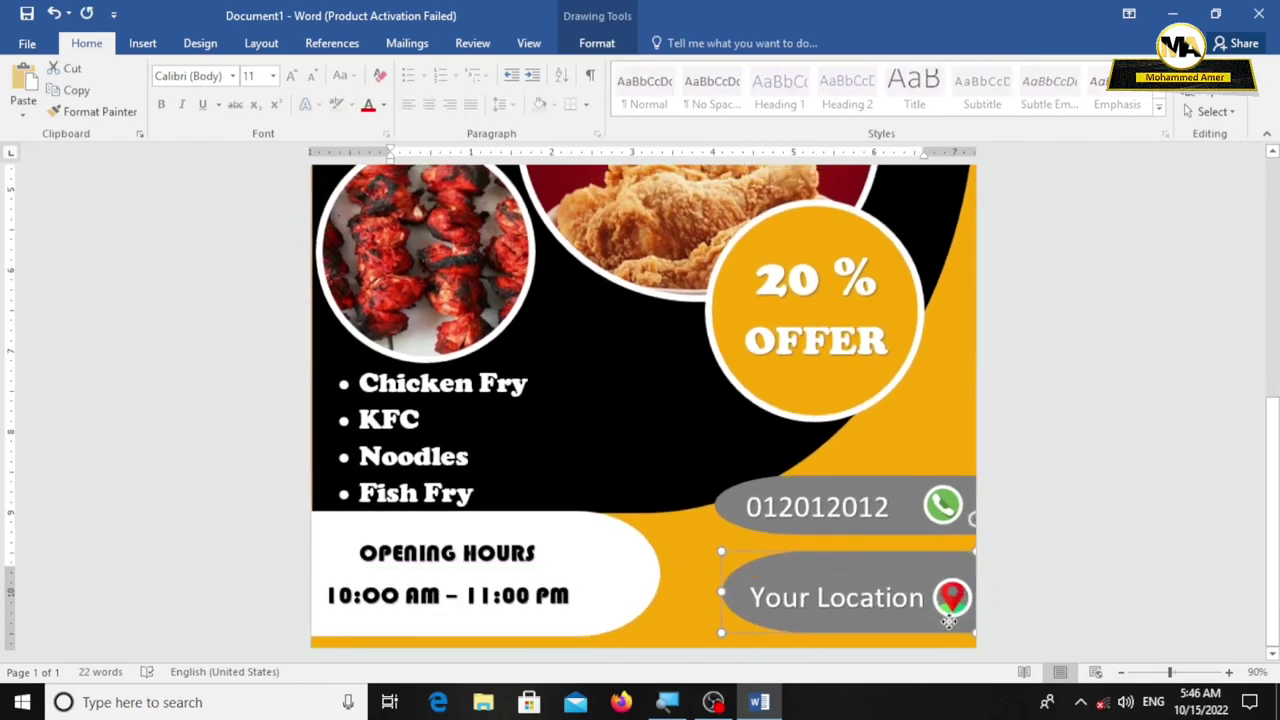
Step: Align the 'Your Location' text and pin icon inside the banner, shifting it slightly right
click(928, 571)
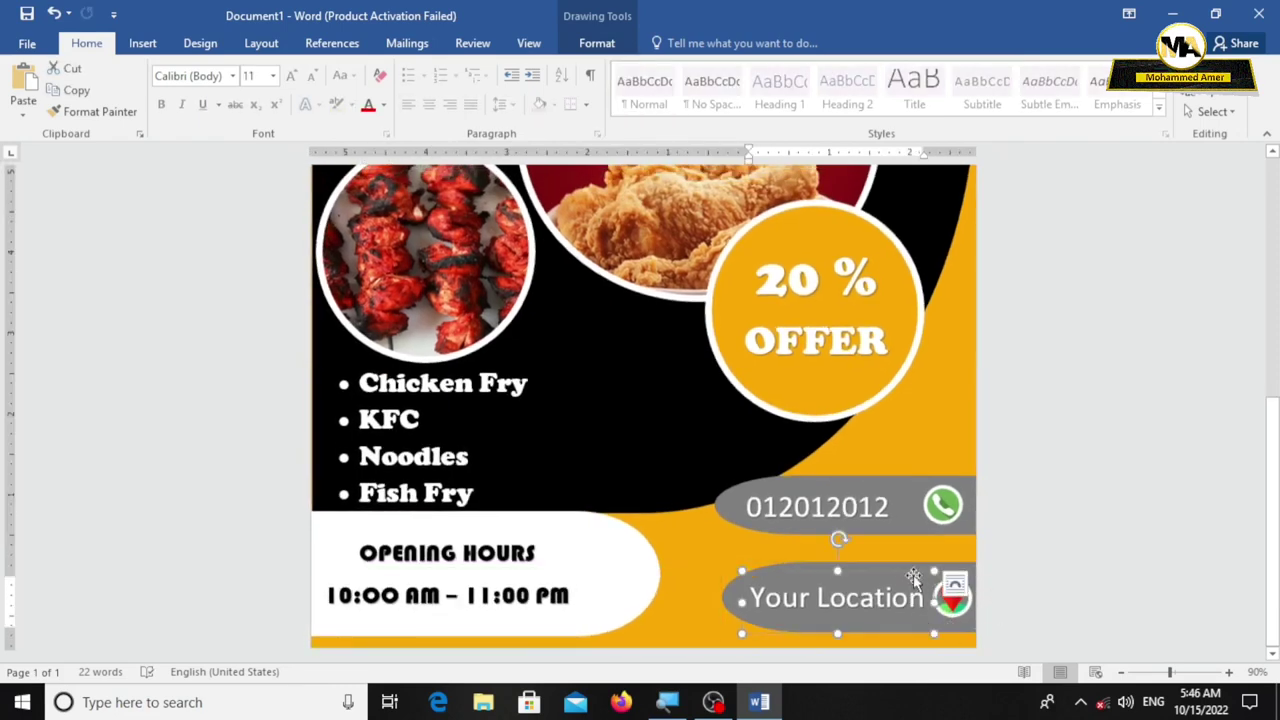
drag(942, 567, 868, 544)
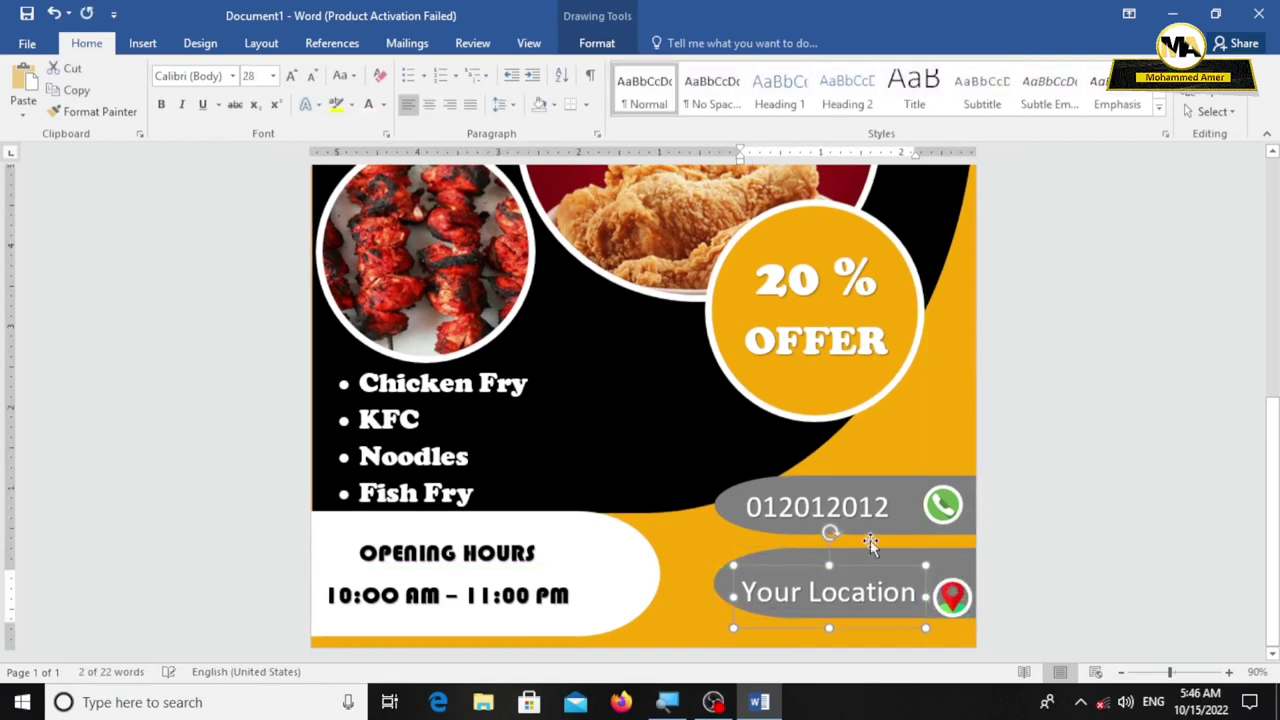
click(941, 598)
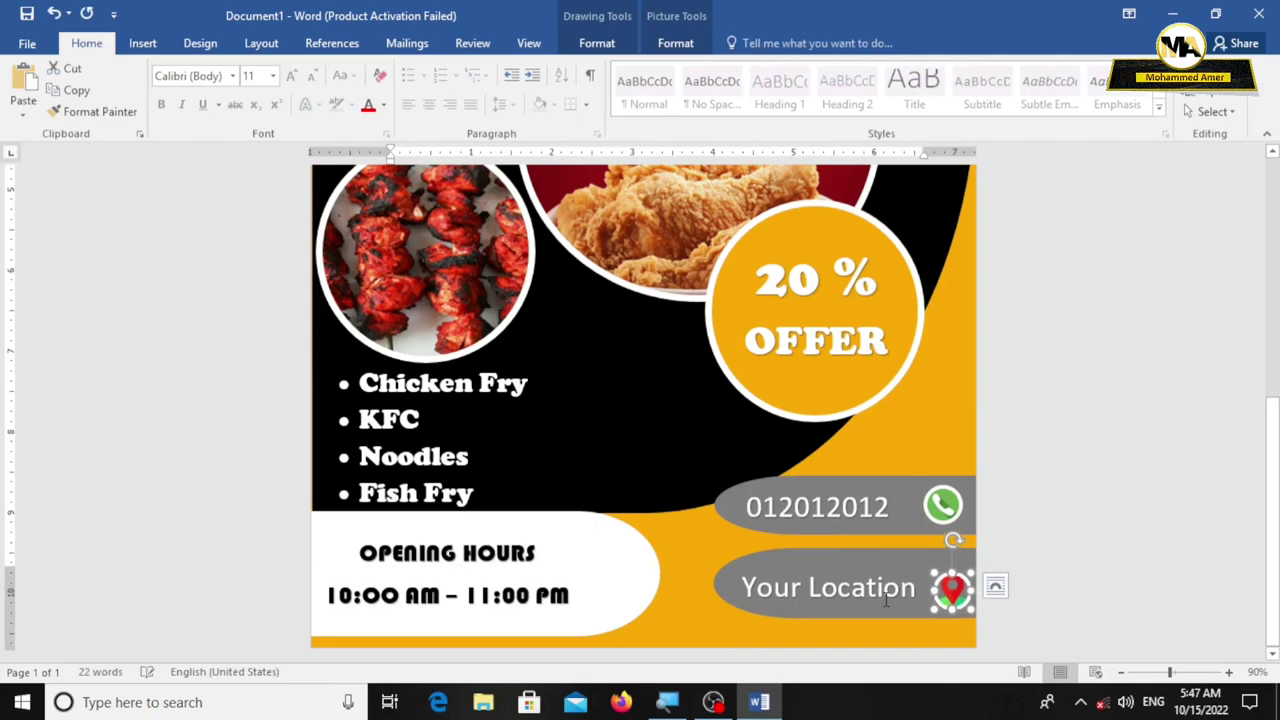
drag(832, 530, 832, 518)
click(942, 596)
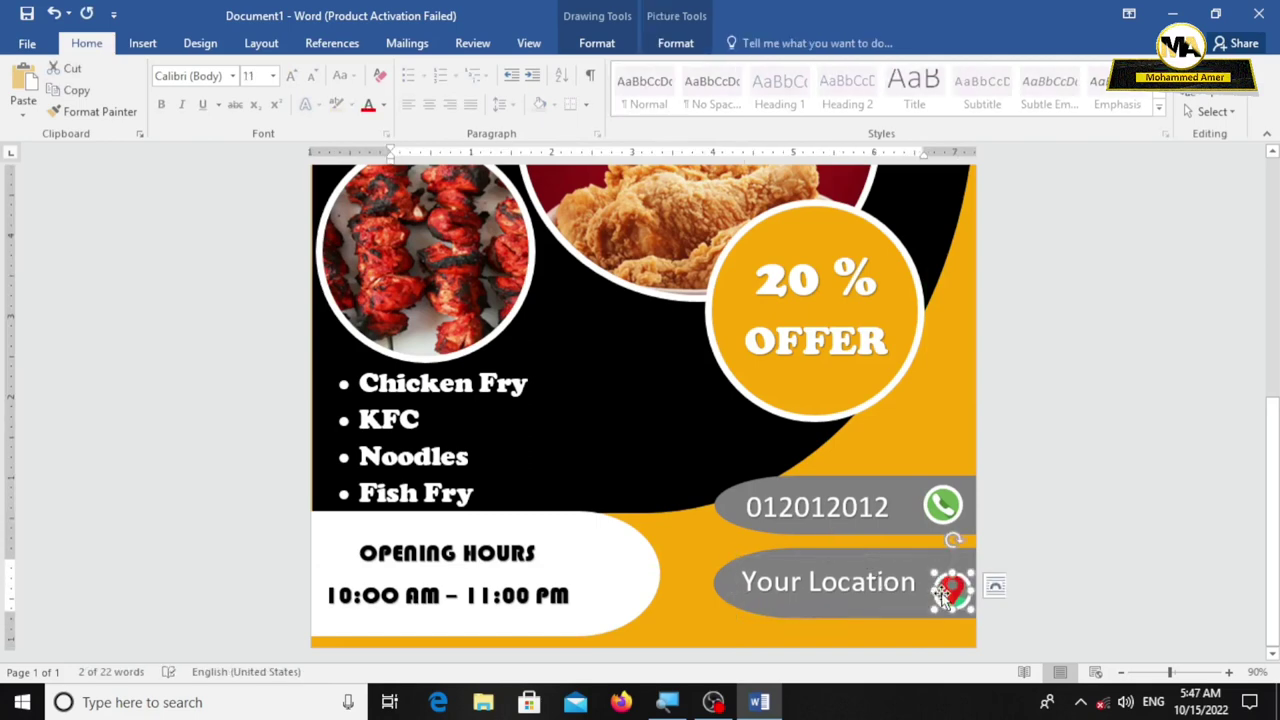
key(Up)
key(Up)
key(Up)
key(Up)
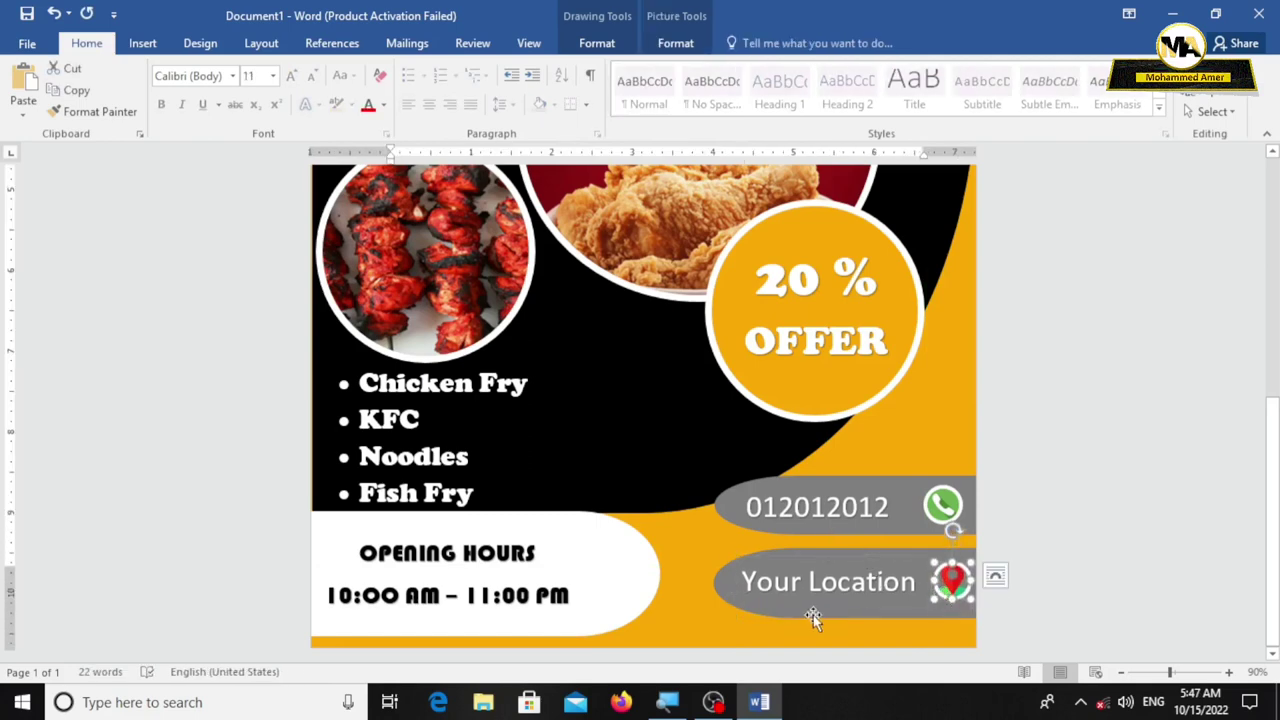
click(813, 615)
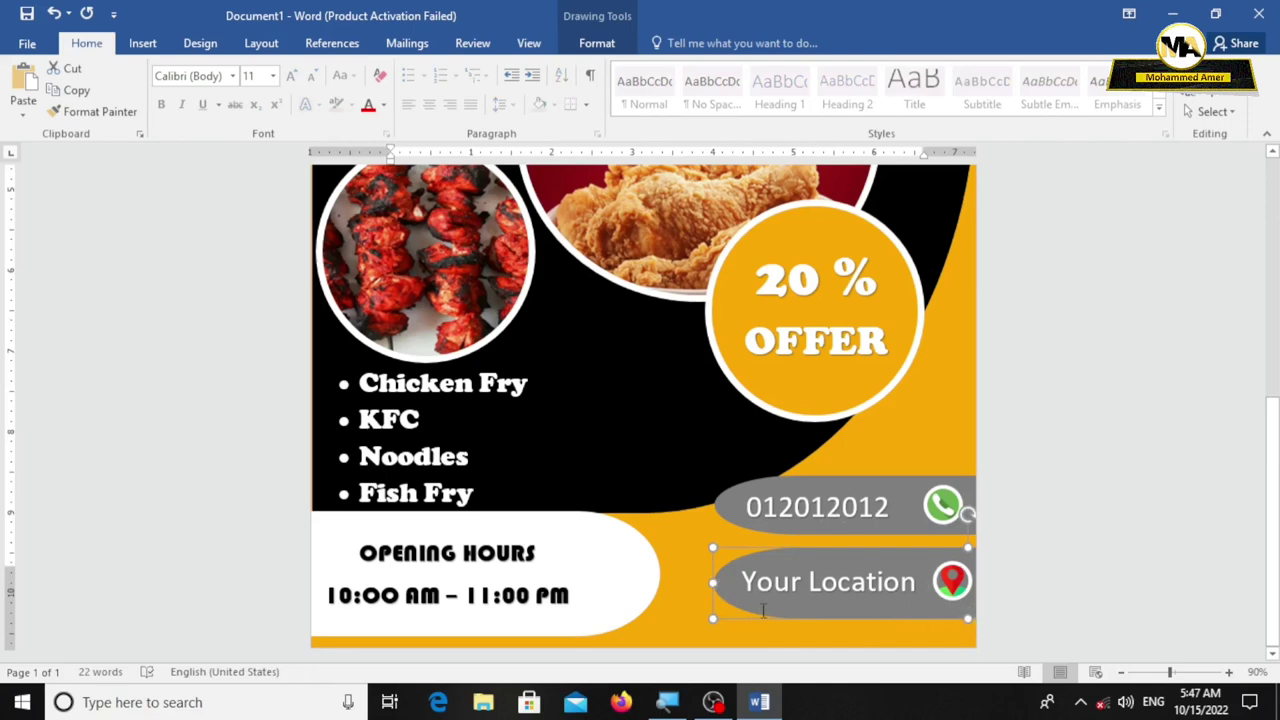
drag(718, 620, 722, 617)
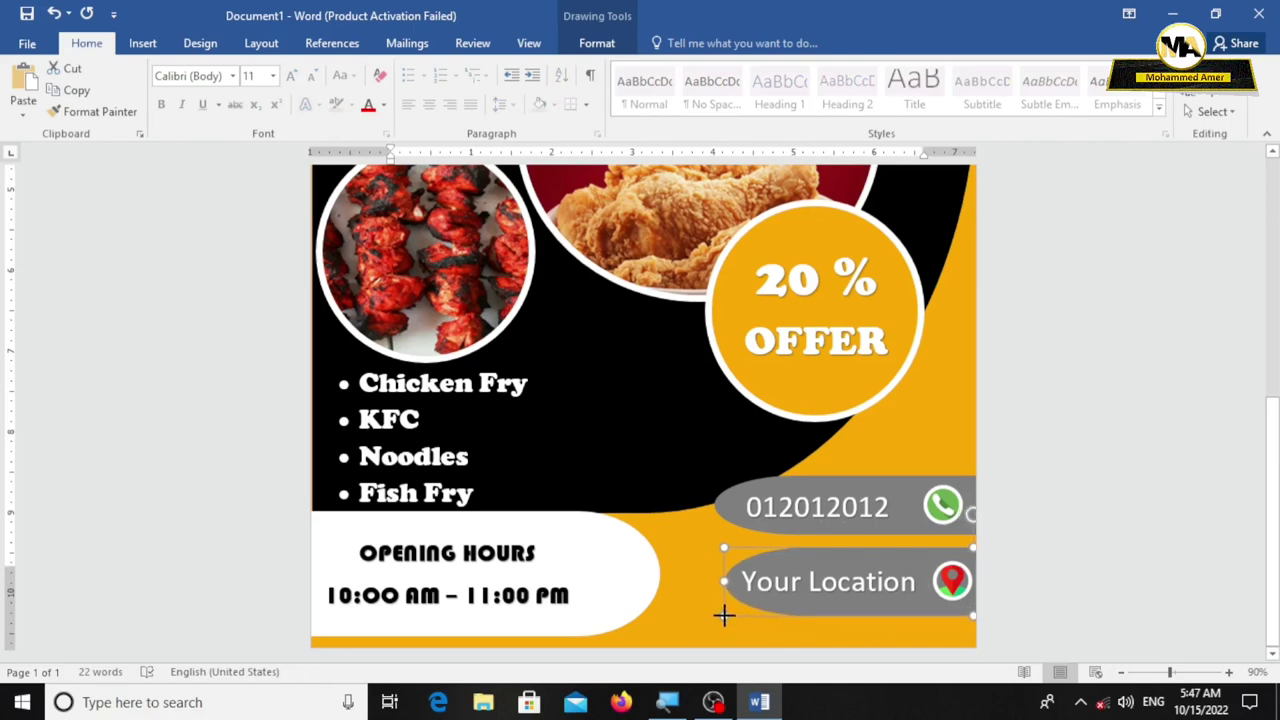
scroll(696, 563, down, 3)
scroll(696, 563, down, 2)
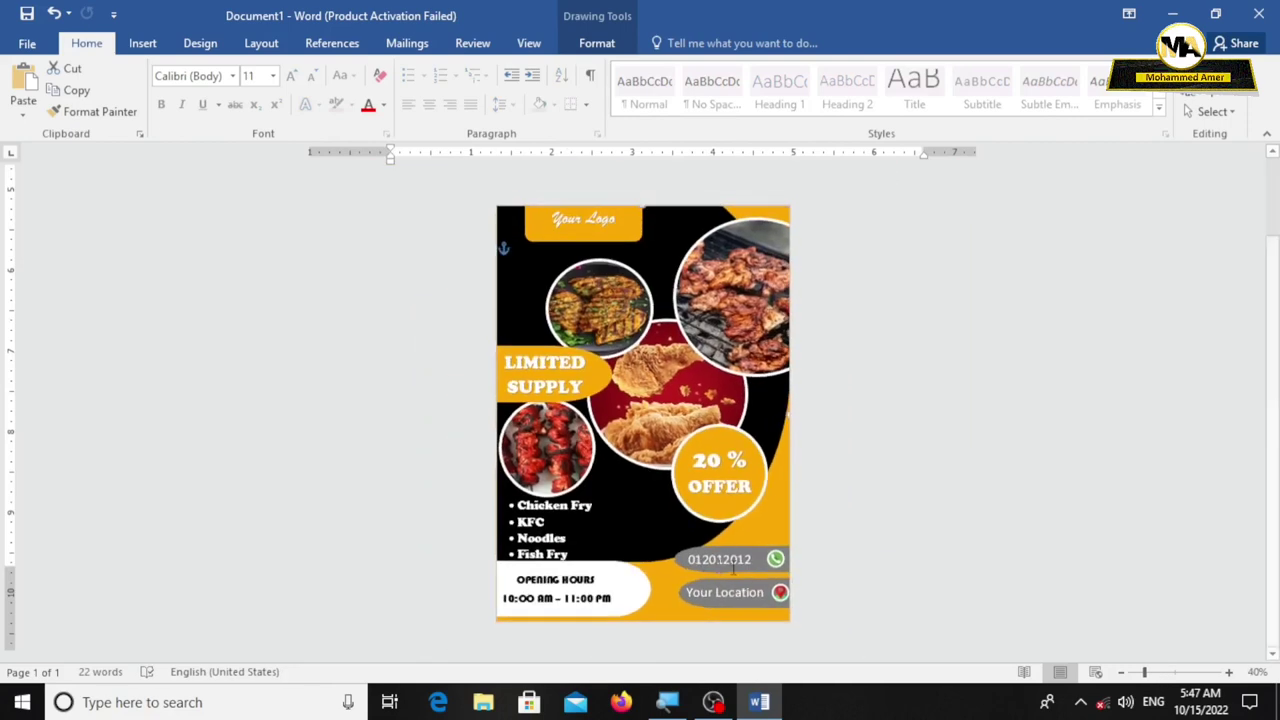
click(855, 577)
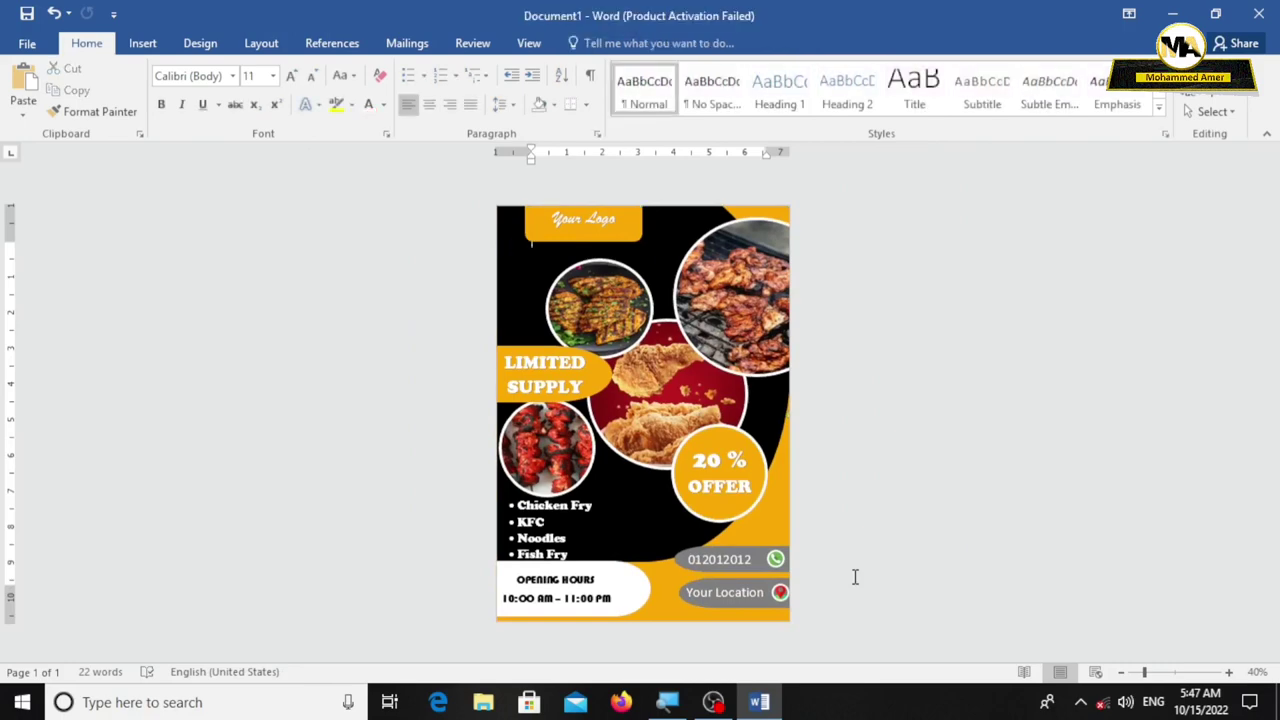